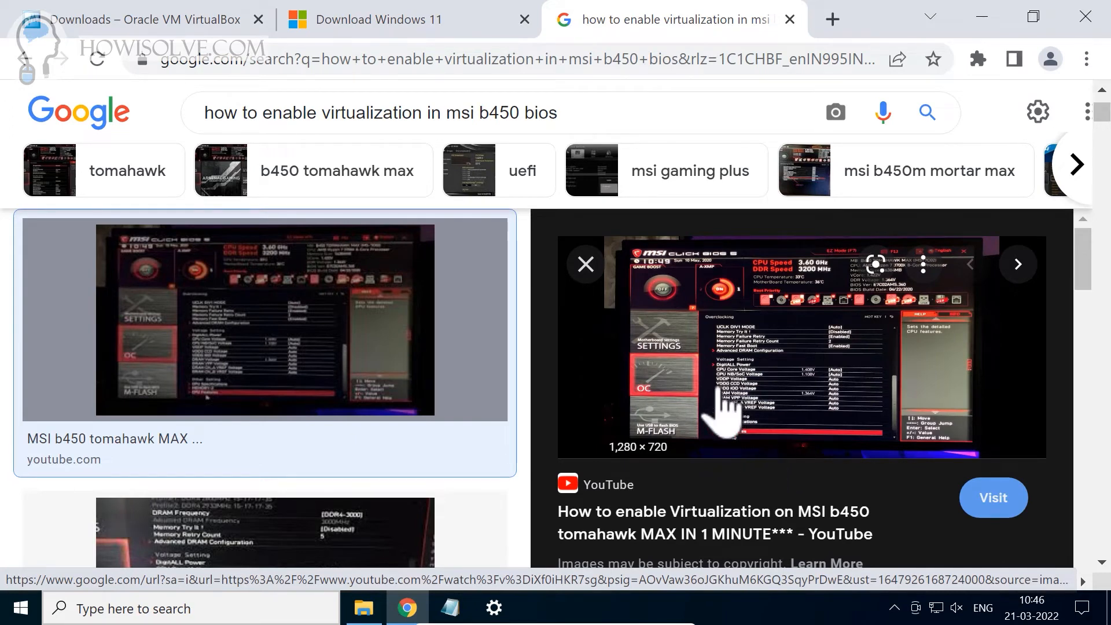
Step: Close the enlarged BIOS image result and the Google search page about enabling virtualization
left_click(596, 265)
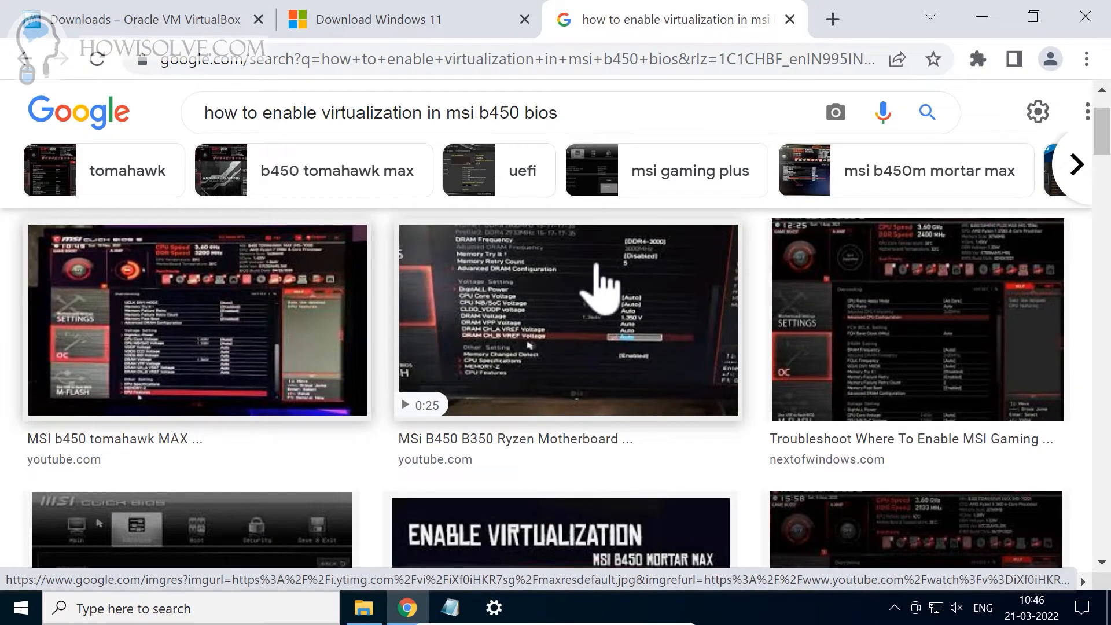
left_click(788, 20)
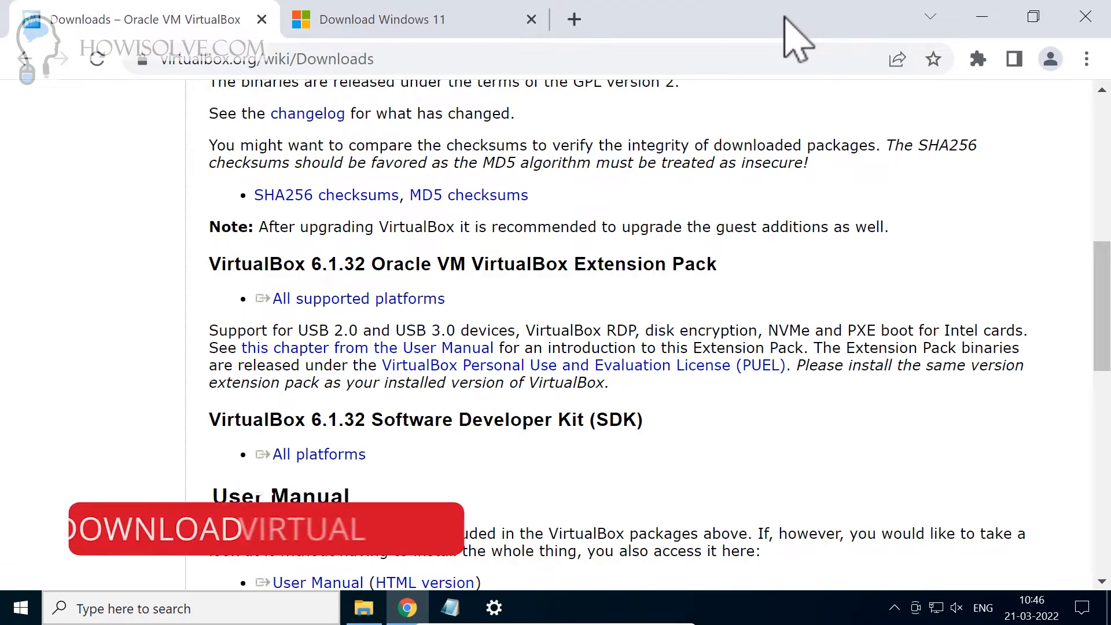
Step: Review the VirtualBox downloads page, including the 6.1.32 platform packages and the Extension Pack description
scroll(544, 375, "up", 1)
scroll(545, 375, "up", 5)
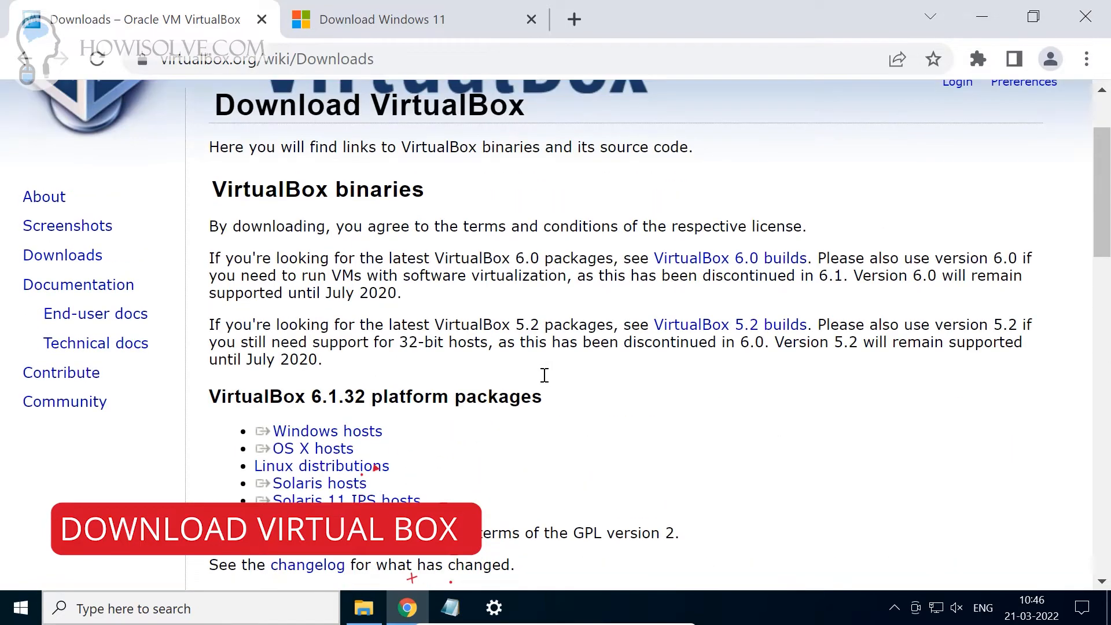
scroll(484, 229, "up", 2)
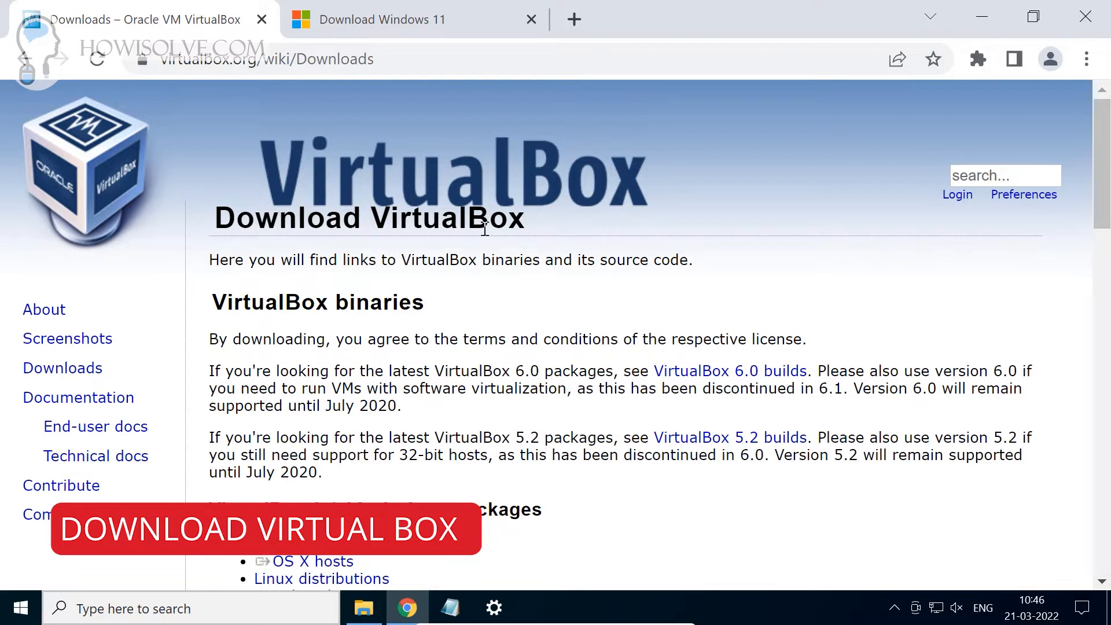
scroll(474, 347, "down", 2)
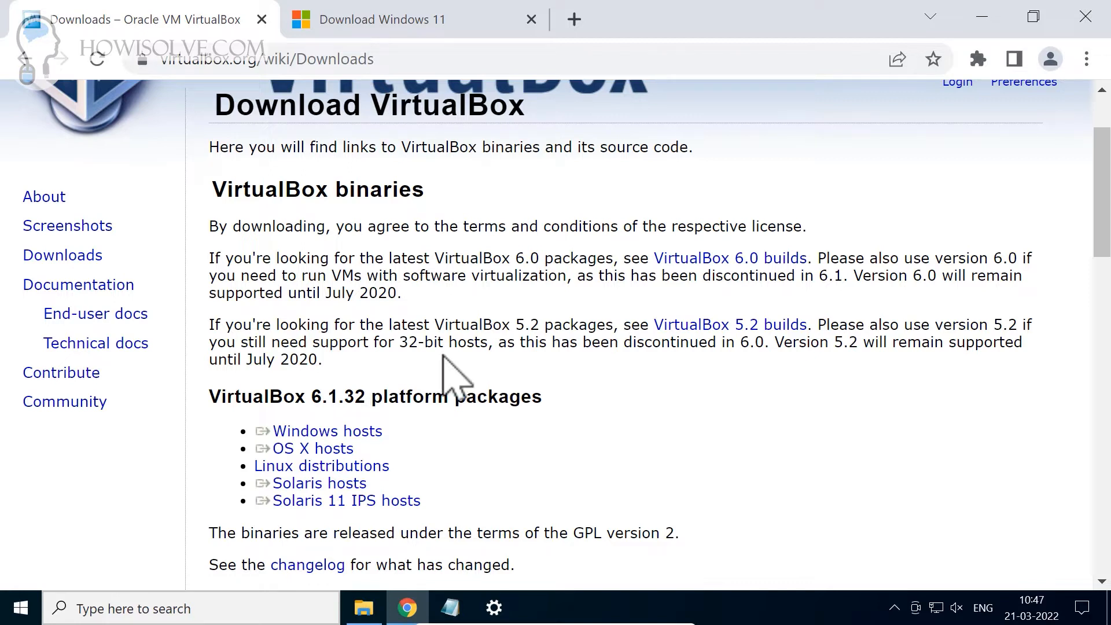
scroll(520, 380, "down", 2)
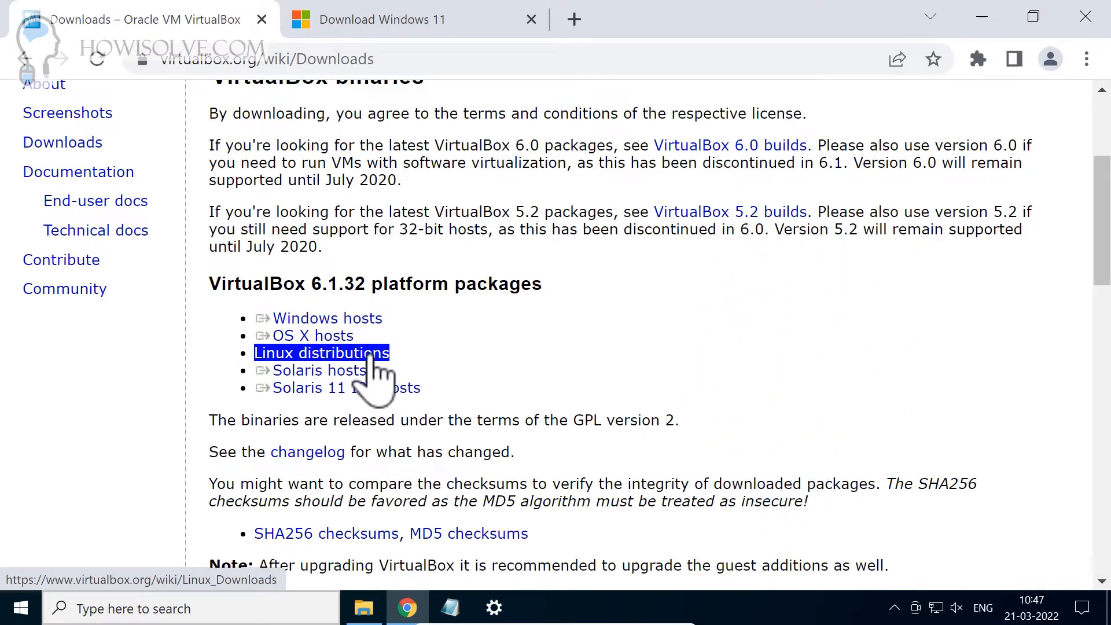
scroll(375, 375, "down", 2)
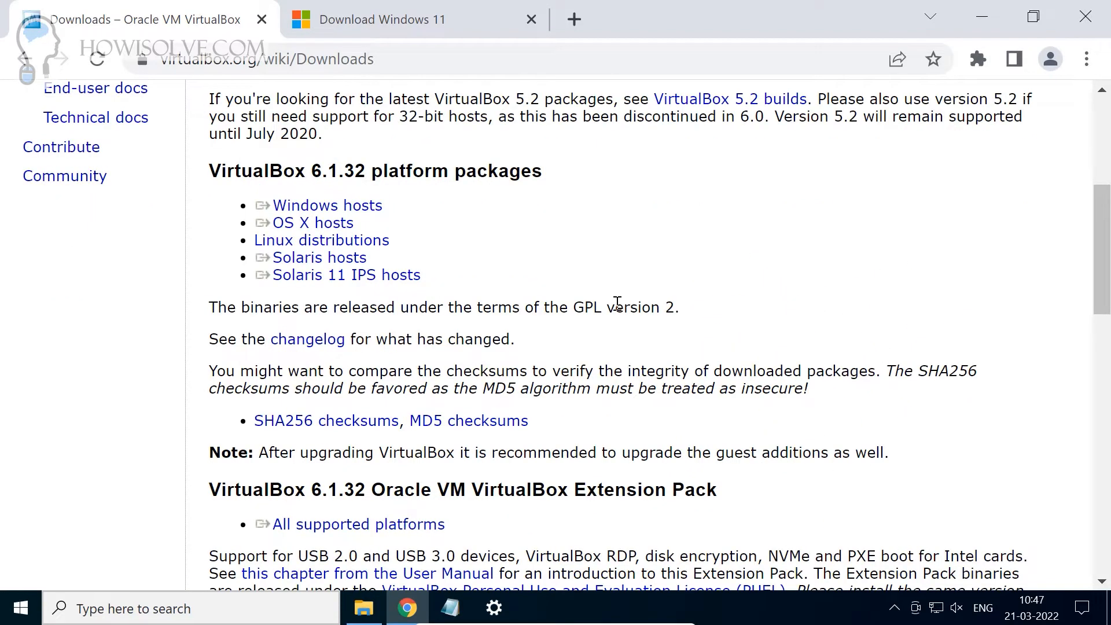
scroll(613, 434, "down", 2)
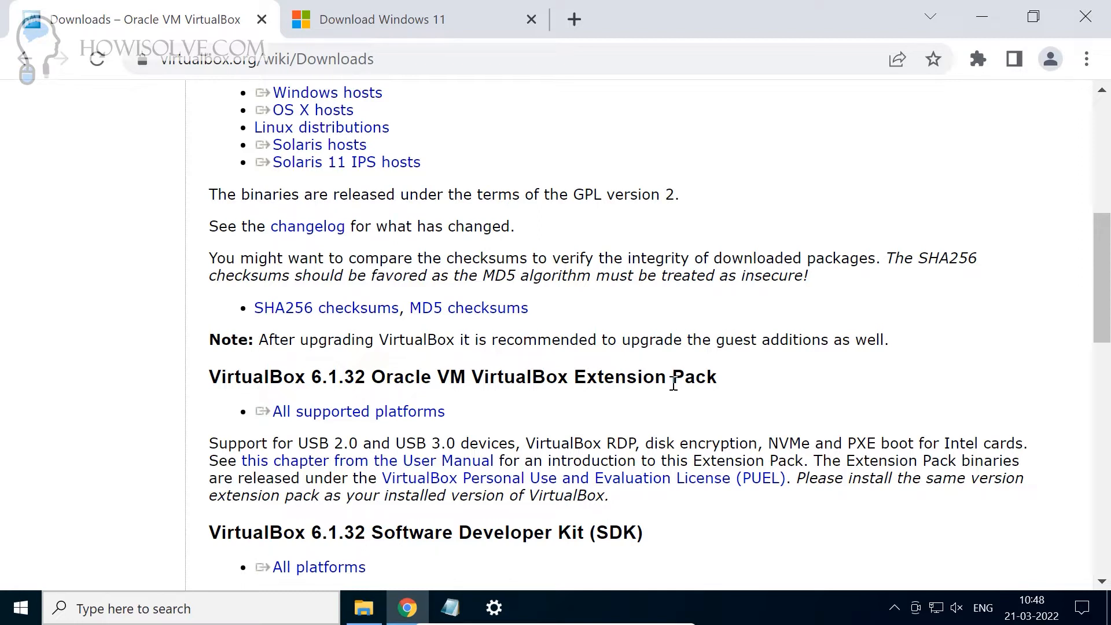
left_click_drag(525, 443, 652, 445)
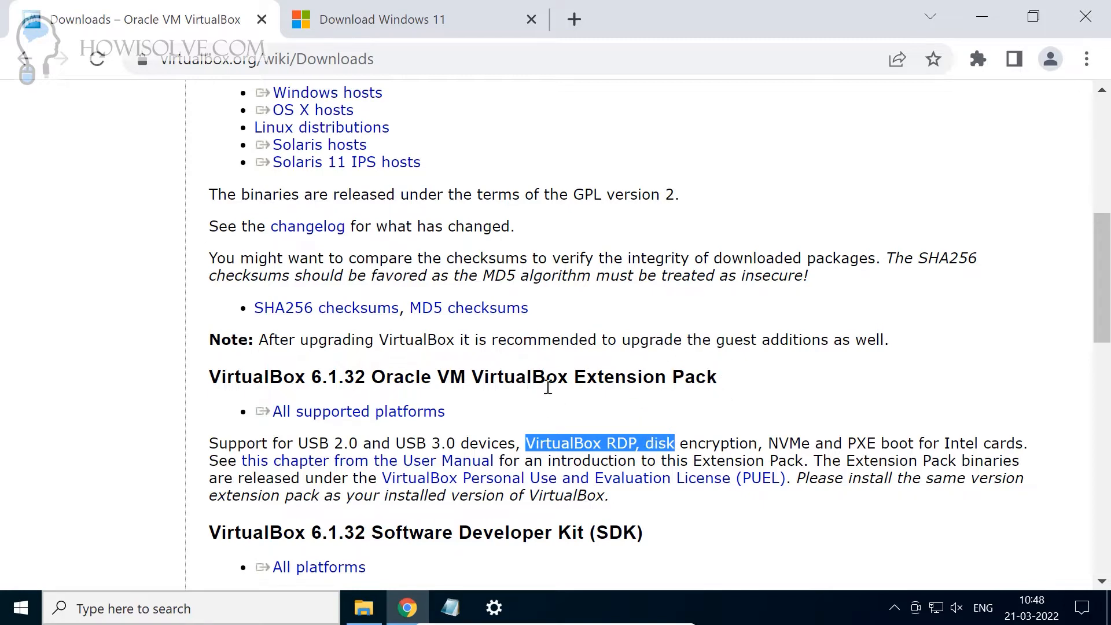
scroll(682, 394, "up", 4)
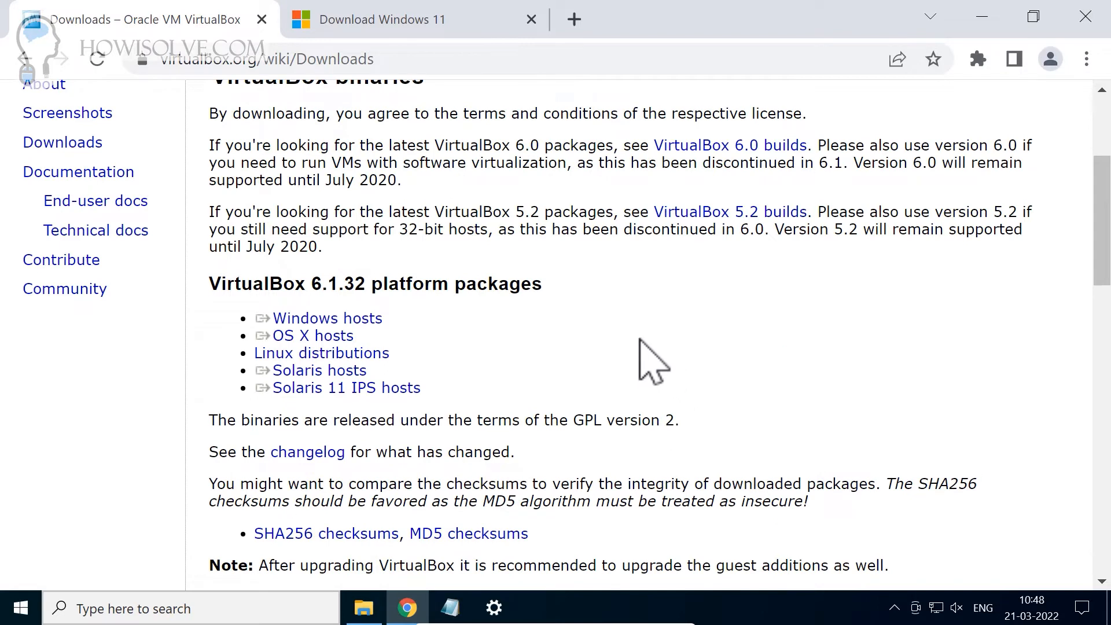
Step: Start downloading the VirtualBox 6.1.32 package for Windows hosts and cancel that download
left_click(356, 323)
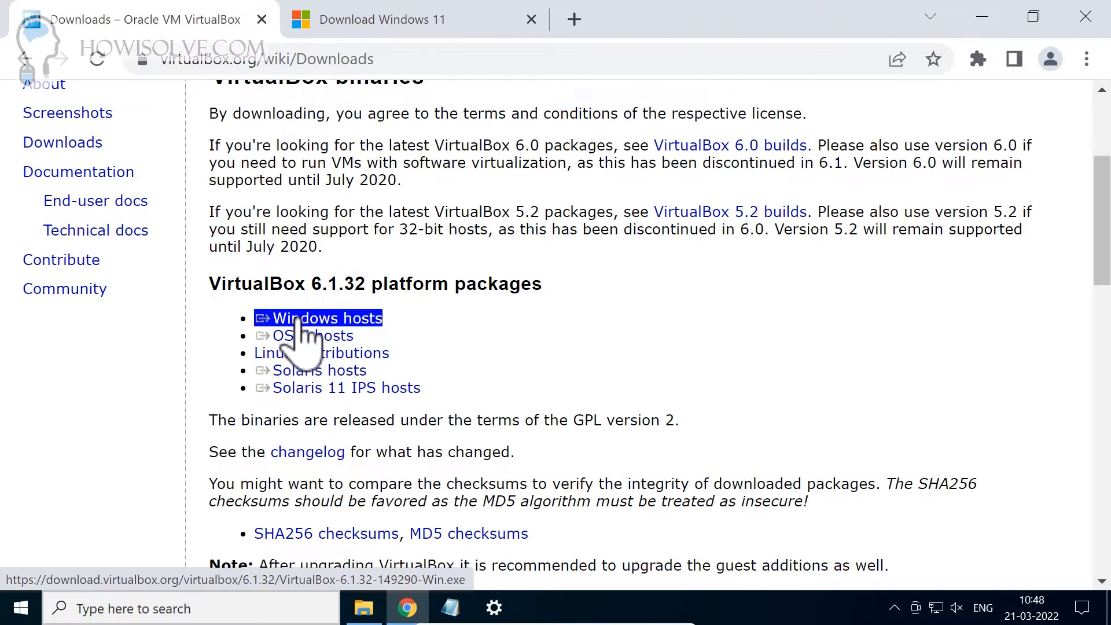
left_click(240, 560)
left_click(280, 523)
scroll(200, 371, "down", 4)
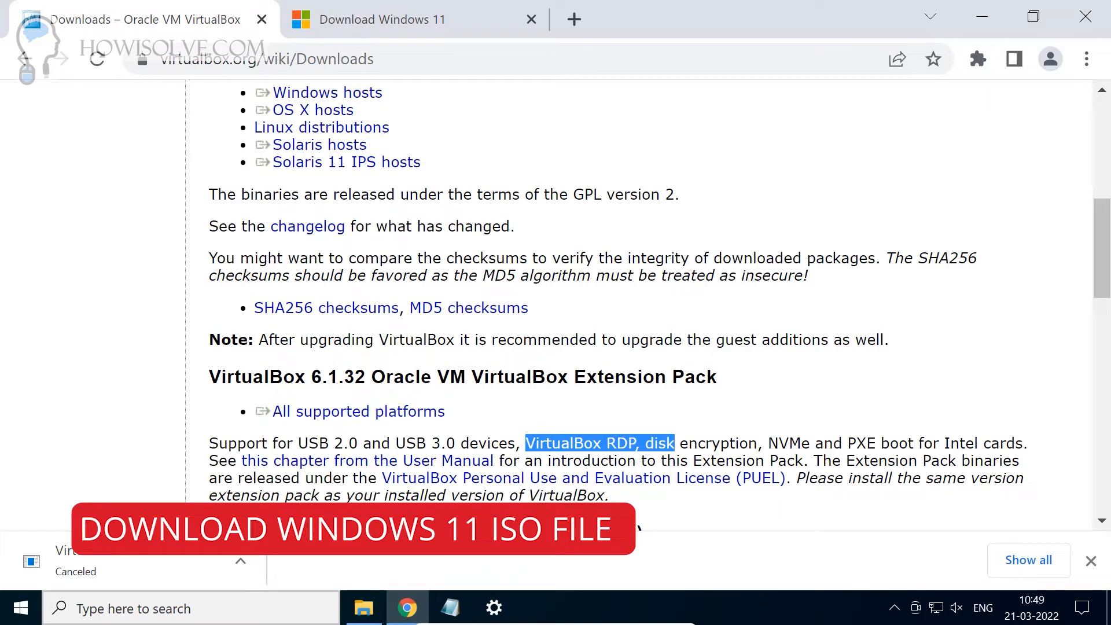
Step: Go to the Download Windows 11 page and examine the installation options down to the Disk Image (ISO) section
left_click(381, 20)
scroll(474, 133, "up", 10)
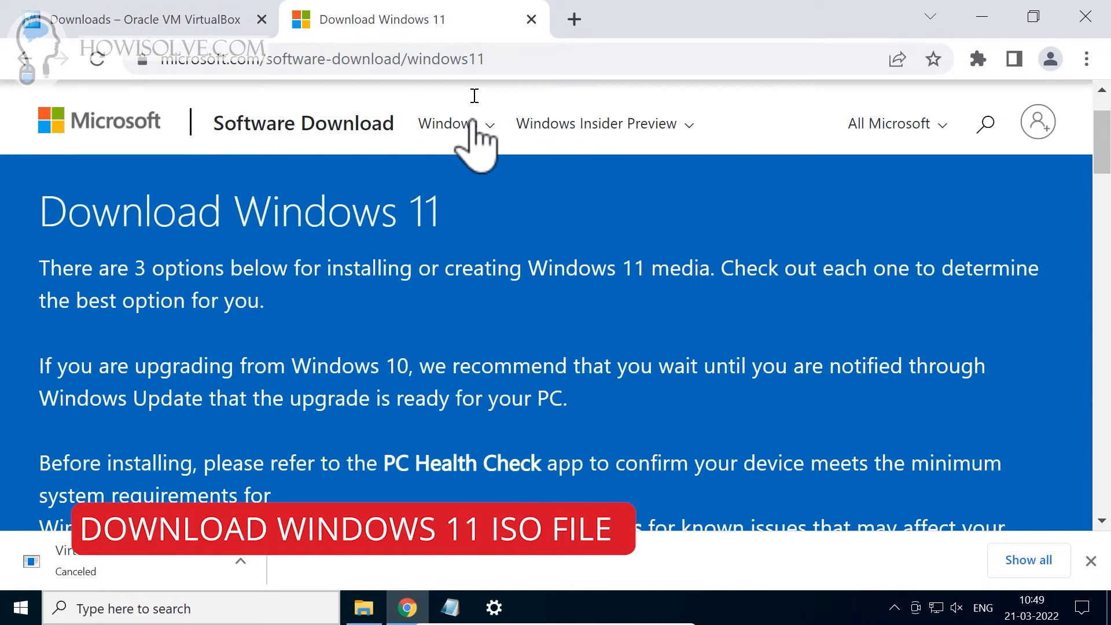
scroll(625, 328, "down", 2)
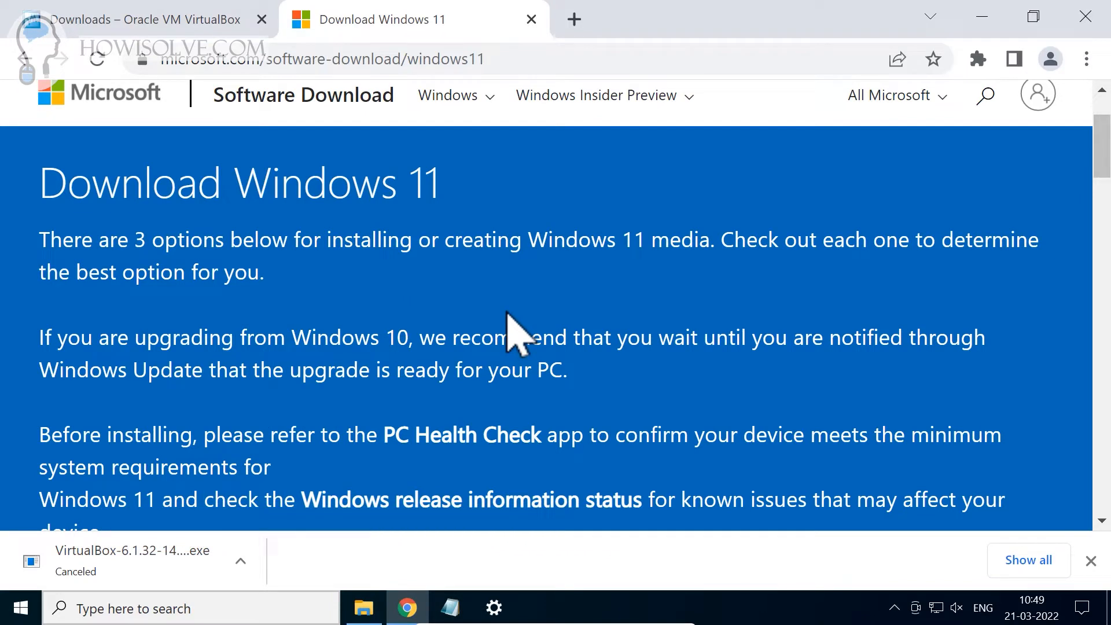
scroll(509, 332, "down", 7)
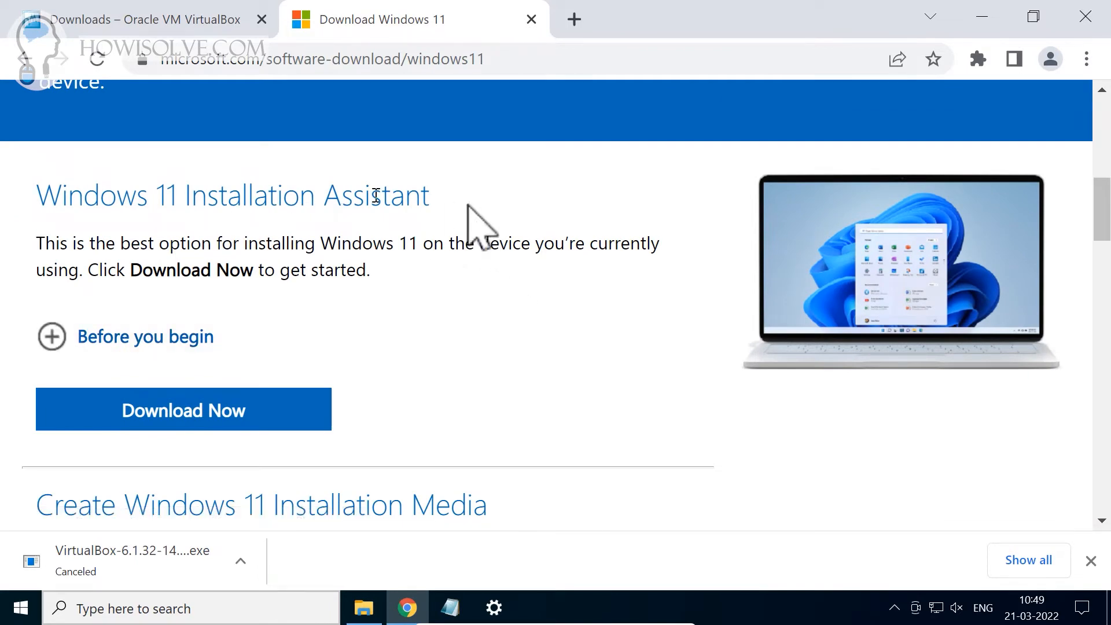
scroll(474, 312, "down", 2)
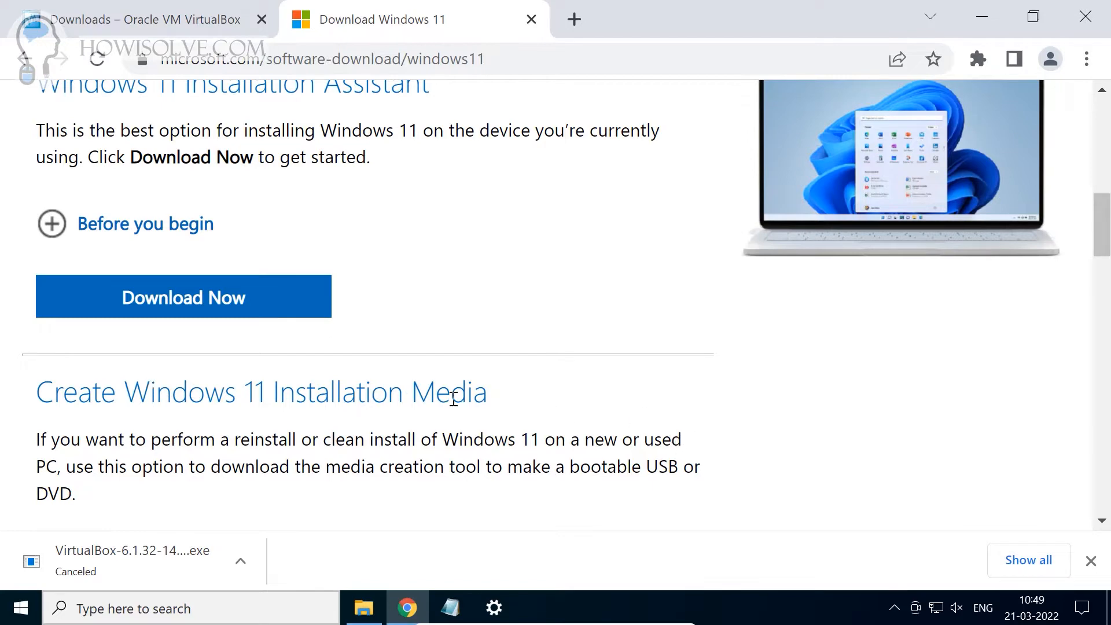
scroll(465, 388, "down", 1)
scroll(469, 379, "down", 8)
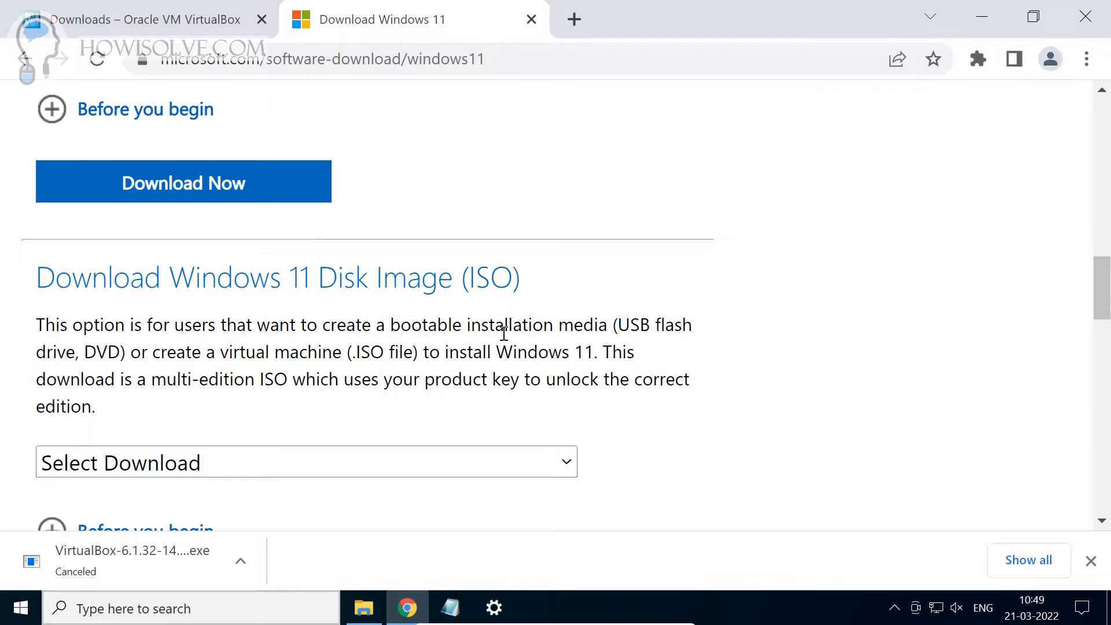
left_click_drag(126, 353, 363, 346)
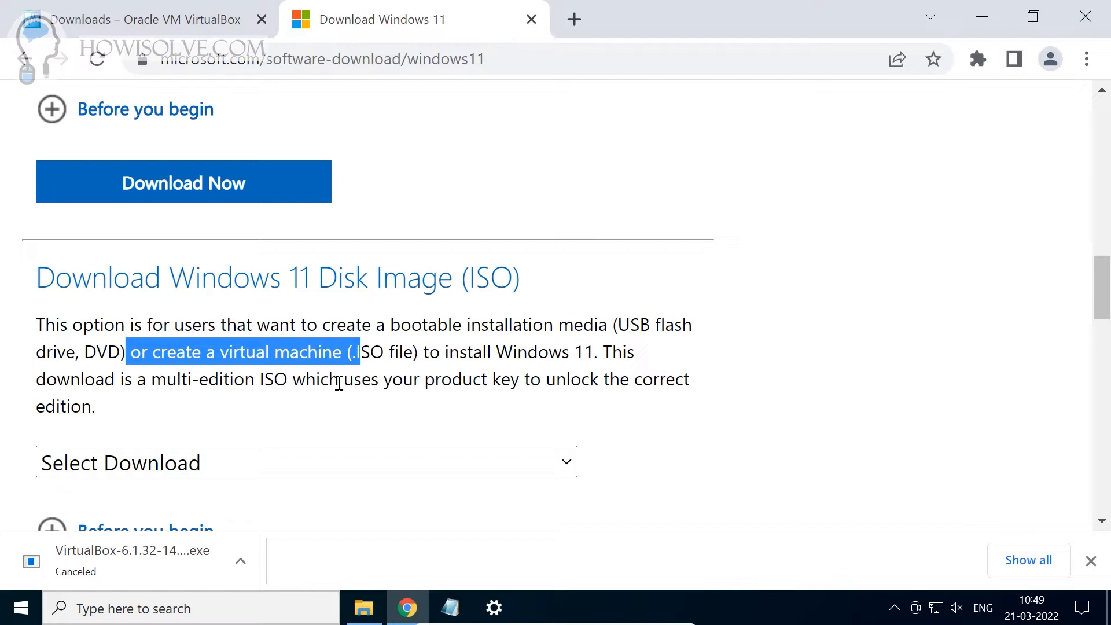
scroll(347, 379, "down", 2)
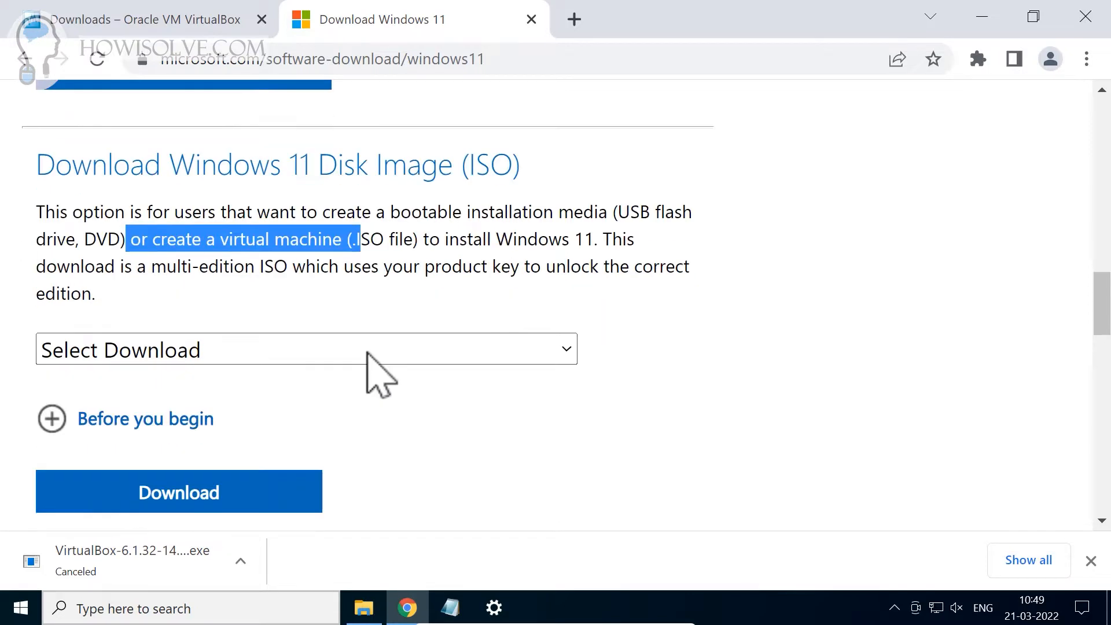
Step: Choose Windows 11 (multi-edition ISO) as the disk image and request its download
left_click(319, 349)
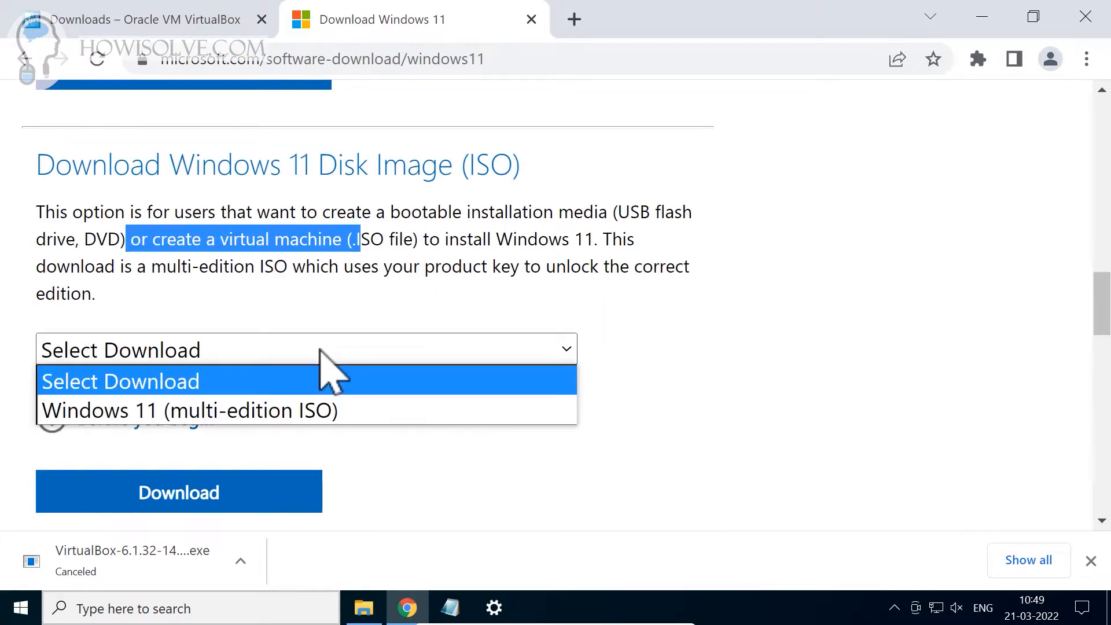
left_click(286, 414)
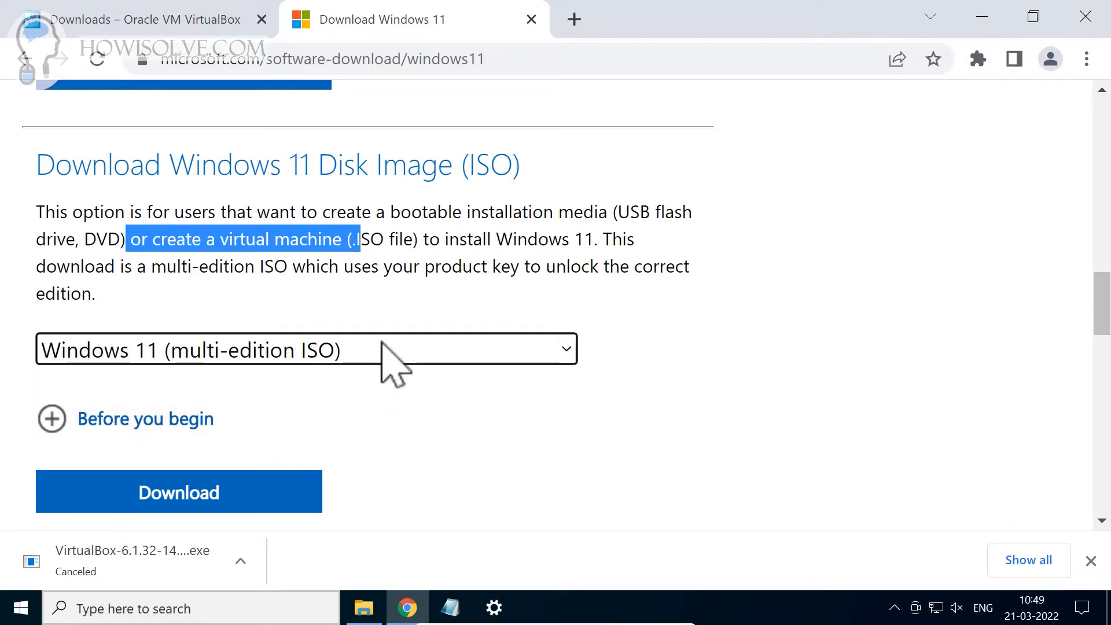
scroll(382, 342, "down", 4)
left_click(219, 266)
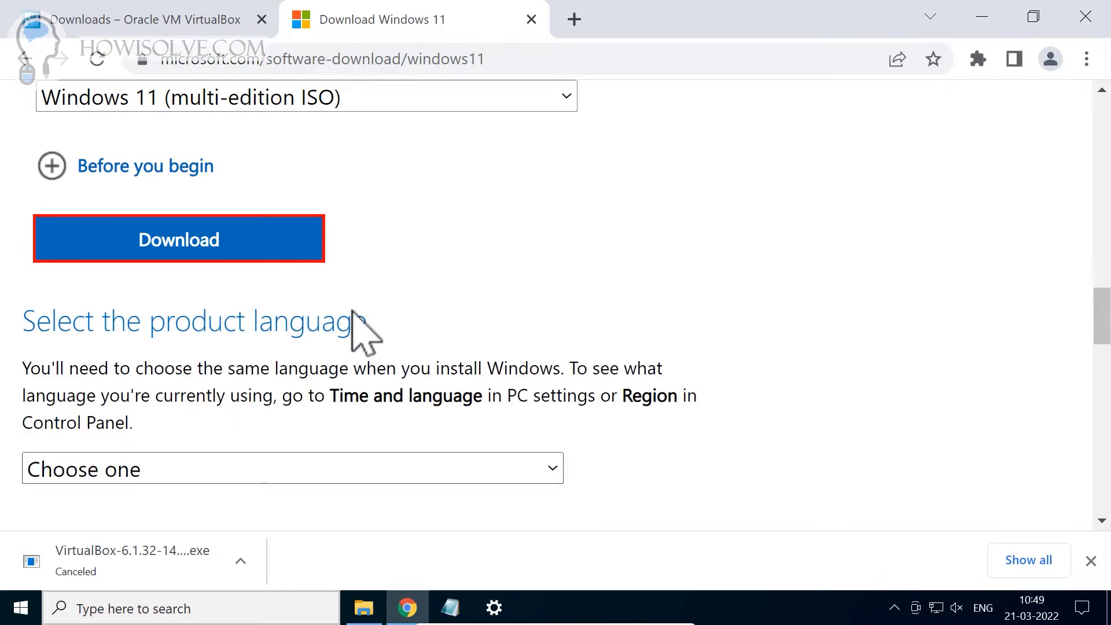
Step: Choose English as the product language for the Windows 11 ISO
scroll(352, 312, "down", 2)
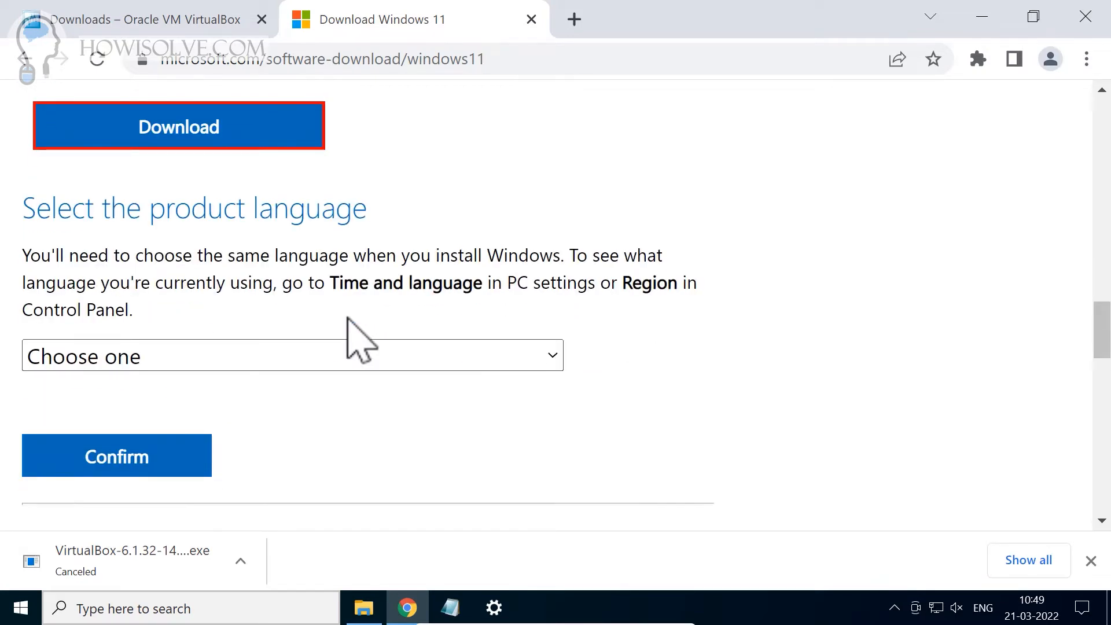
left_click(321, 357)
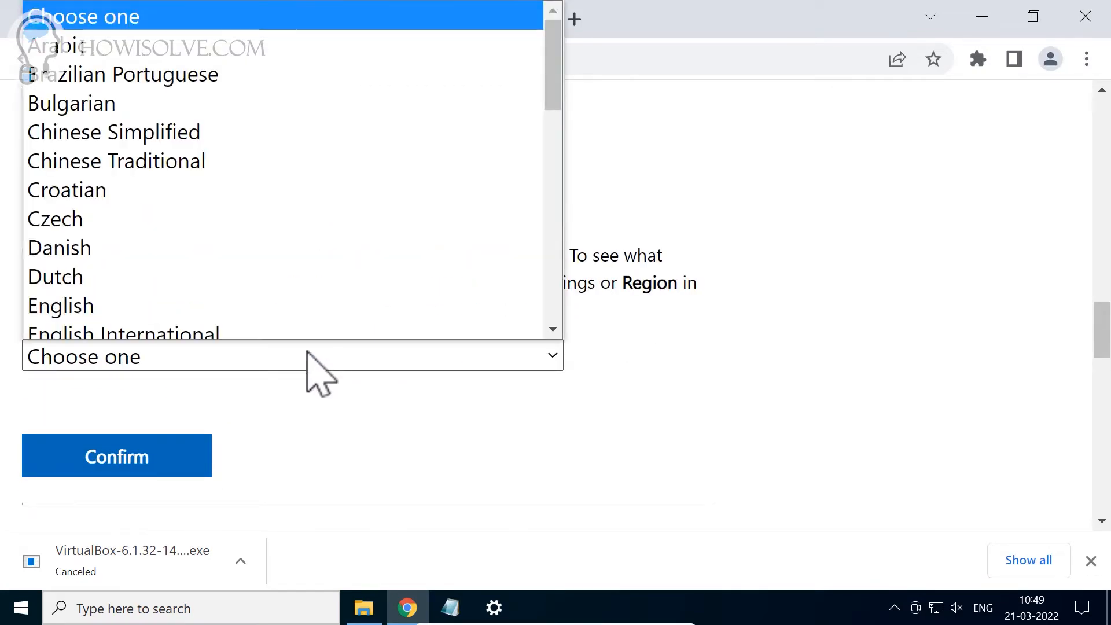
left_click(276, 302)
scroll(339, 364, "down", 2)
left_click(116, 344)
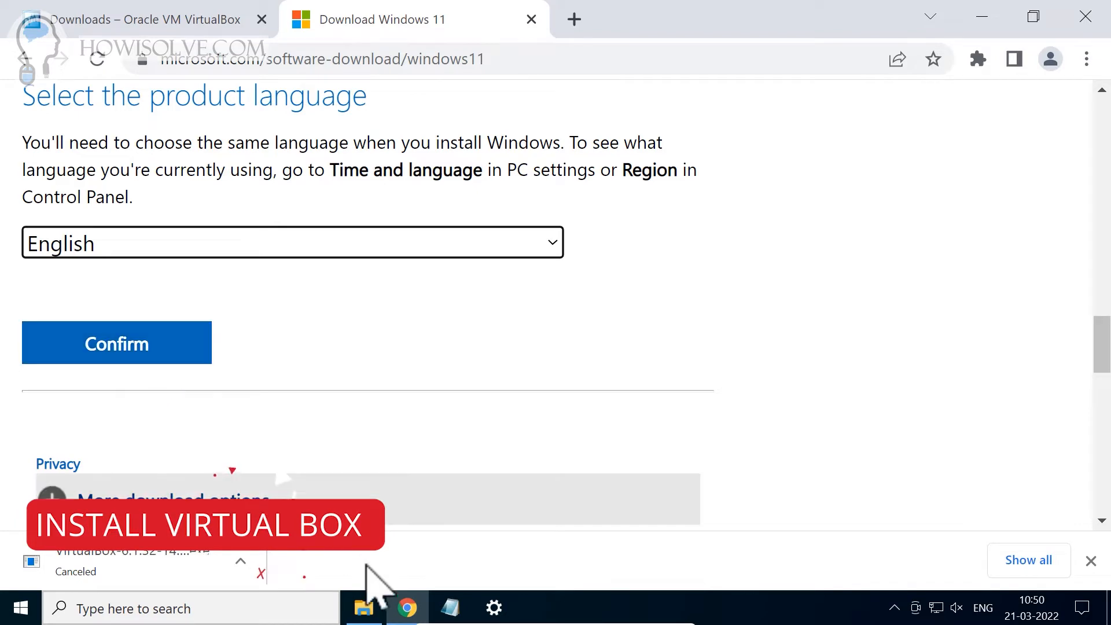
Step: Switch to the Downloads folder in File Explorer and widen the Name column to fit the full file names
left_click(363, 605)
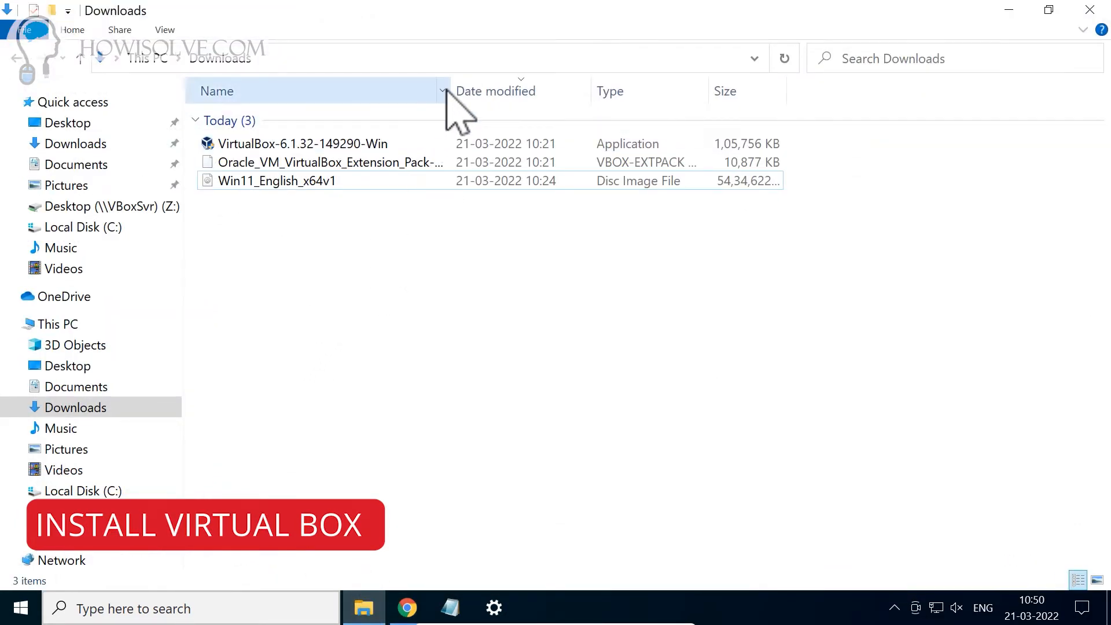
left_click_drag(451, 92, 673, 88)
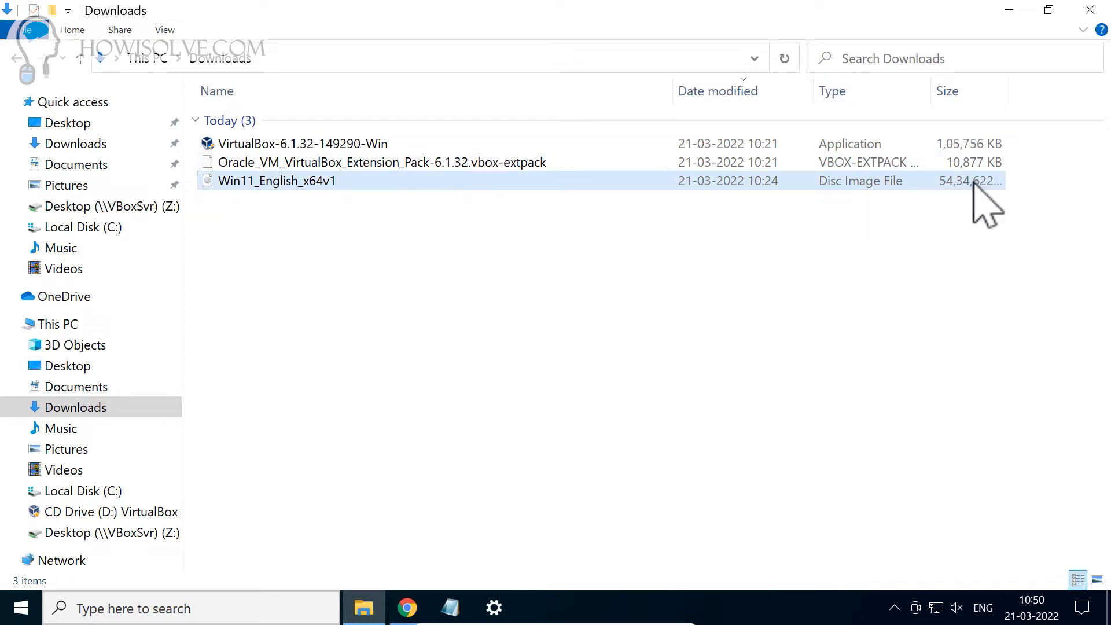
Step: Run the VirtualBox-6.1.32-149290-Win installer and allow it to make changes to the device
left_click(322, 144)
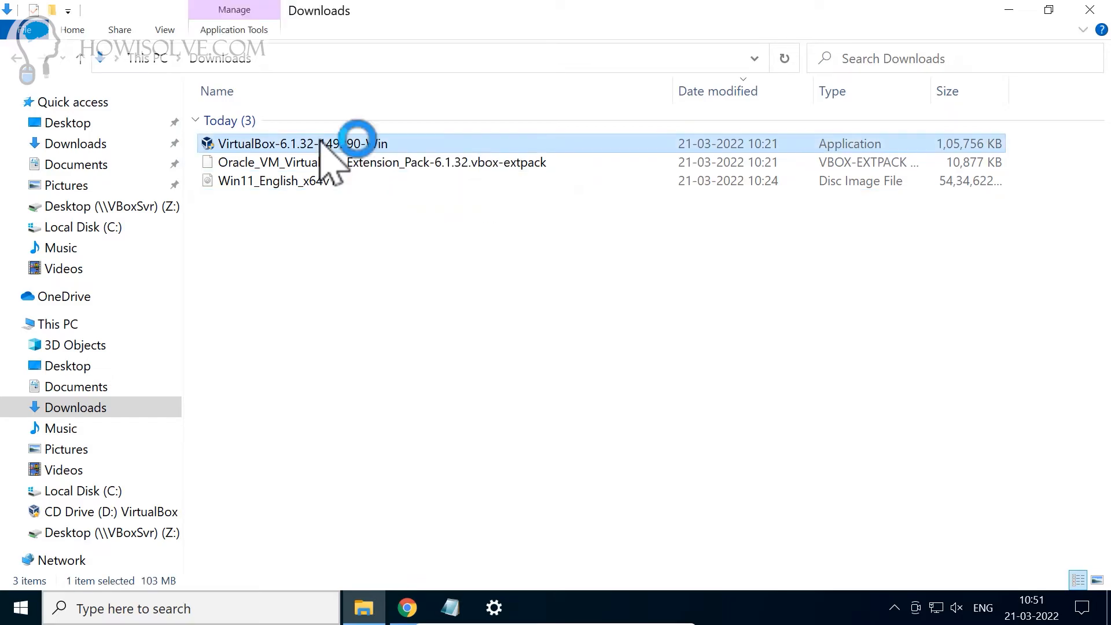
double_click(321, 144)
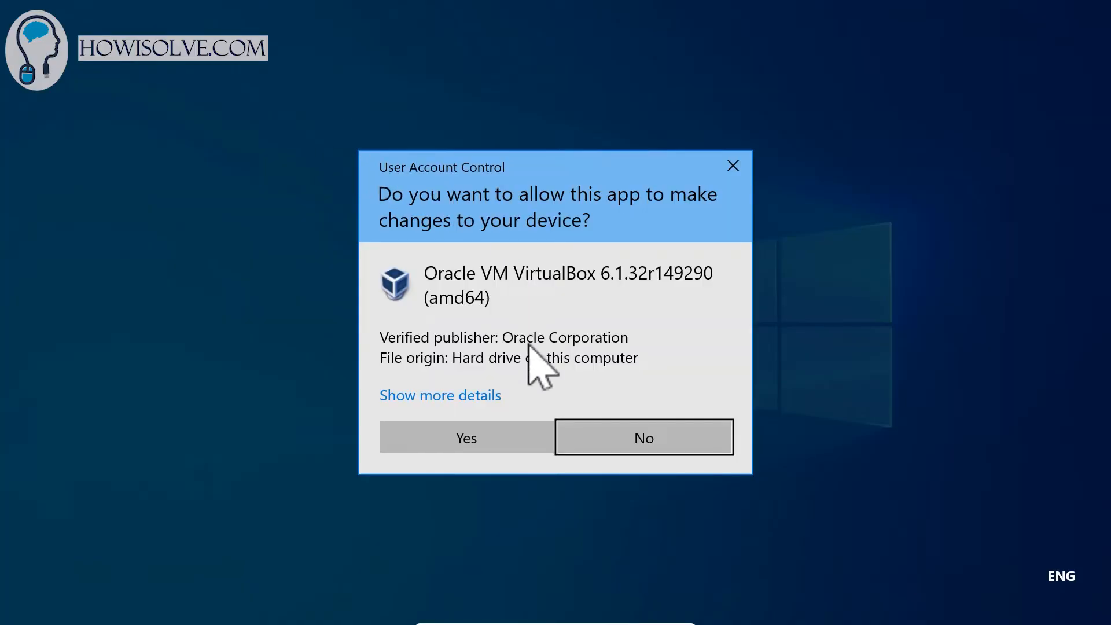
left_click(466, 437)
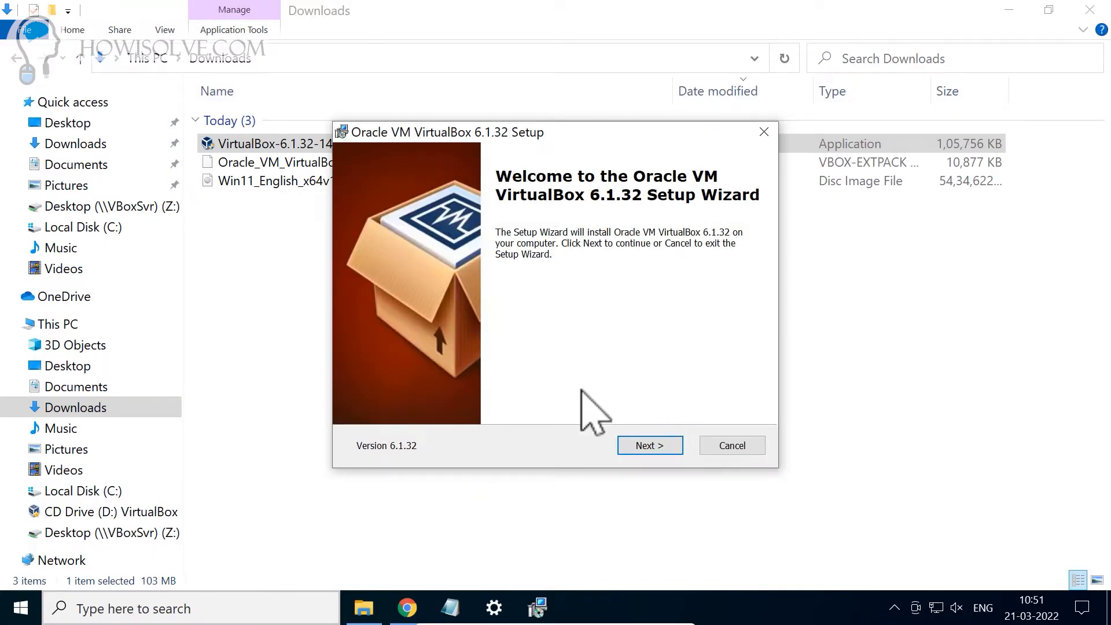
Step: Keep the default features and location in the setup wizard, and disable the desktop and Quick Launch Bar shortcuts
left_click(646, 447)
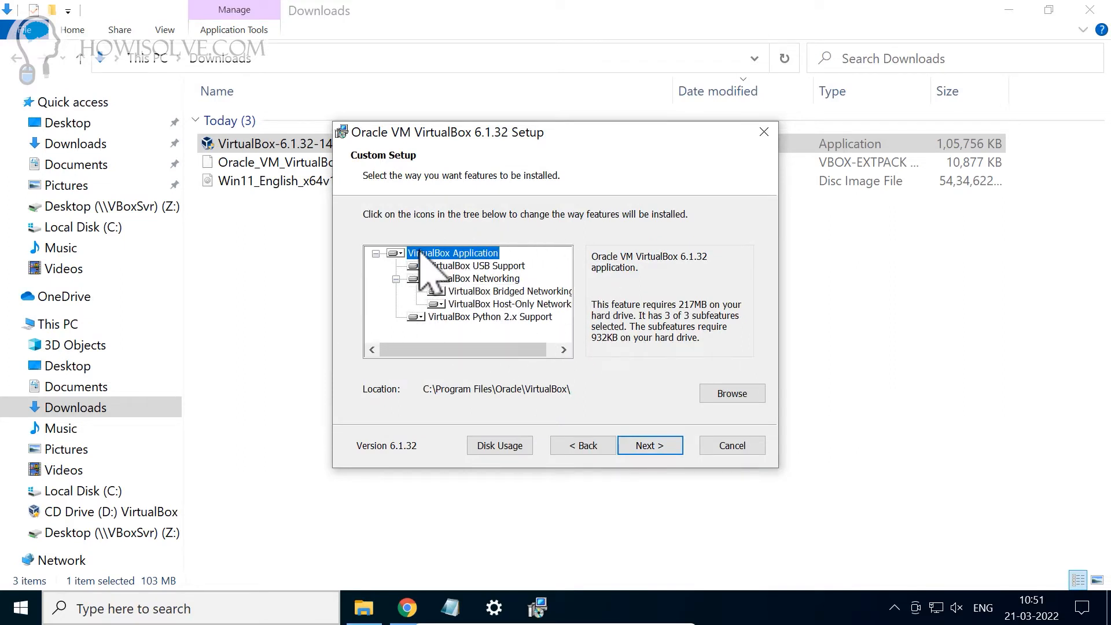
left_click(656, 448)
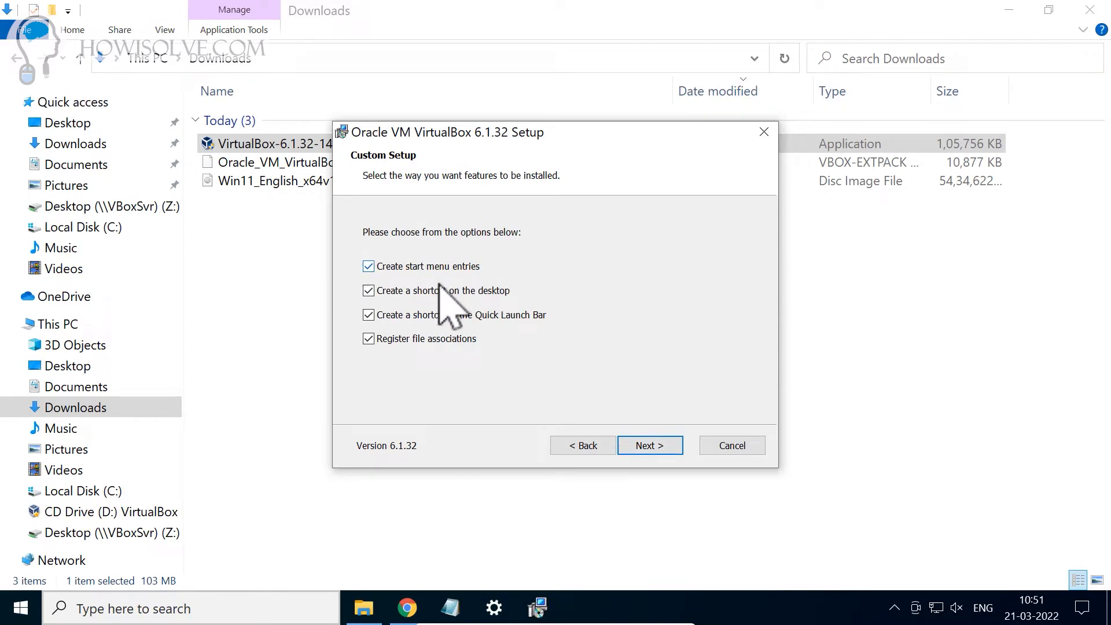
left_click(418, 289)
left_click(407, 316)
left_click(660, 451)
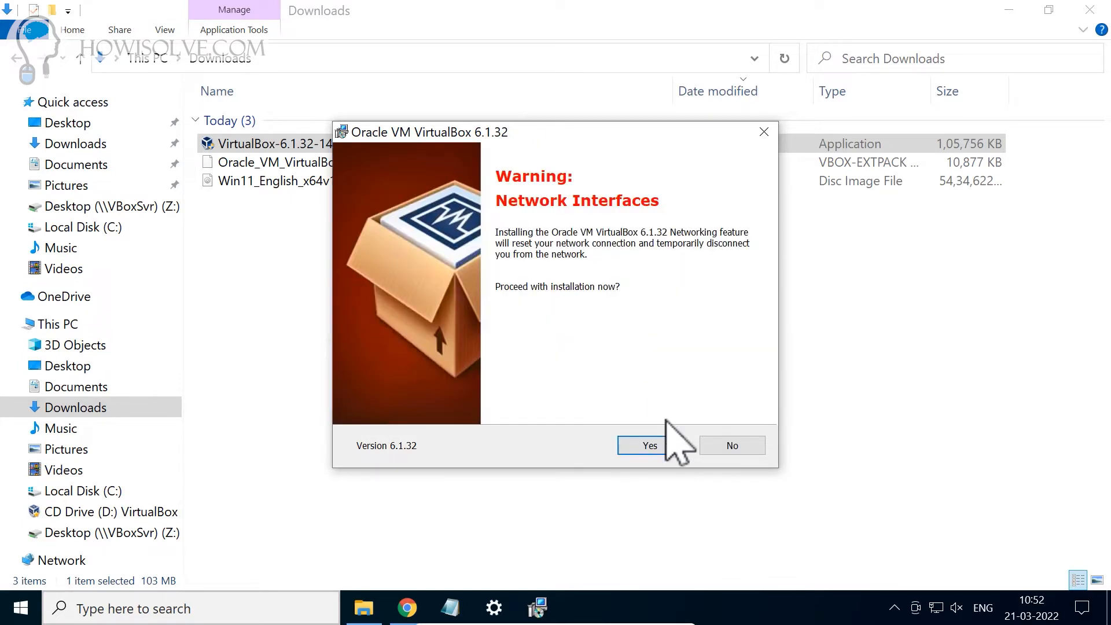
Step: Accept the network interfaces warning and install VirtualBox 6.1.32
left_click(660, 448)
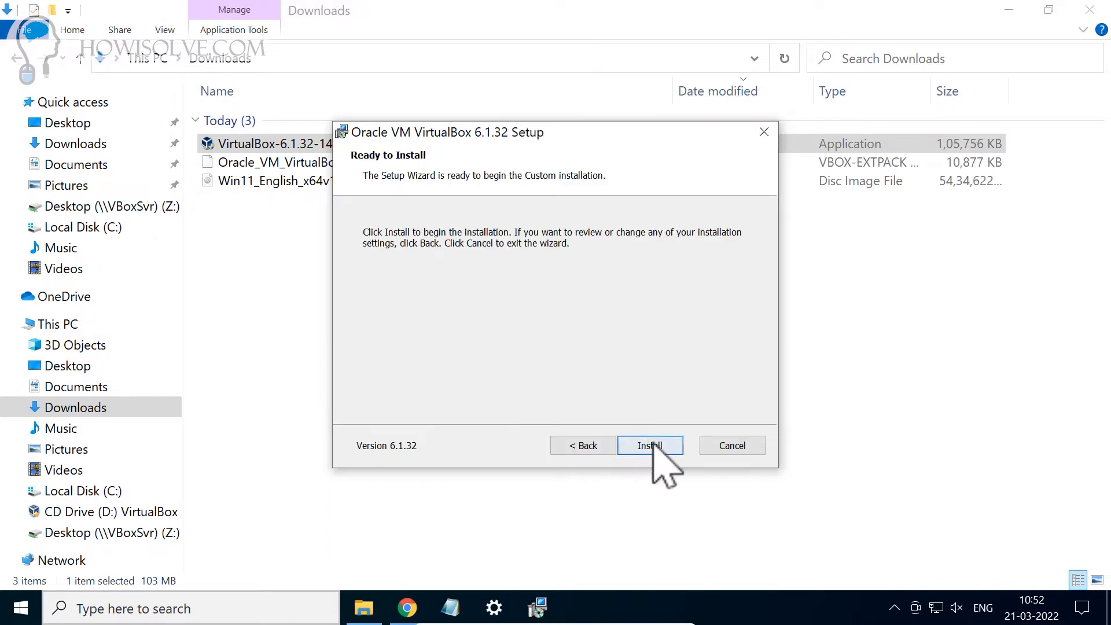
left_click(647, 446)
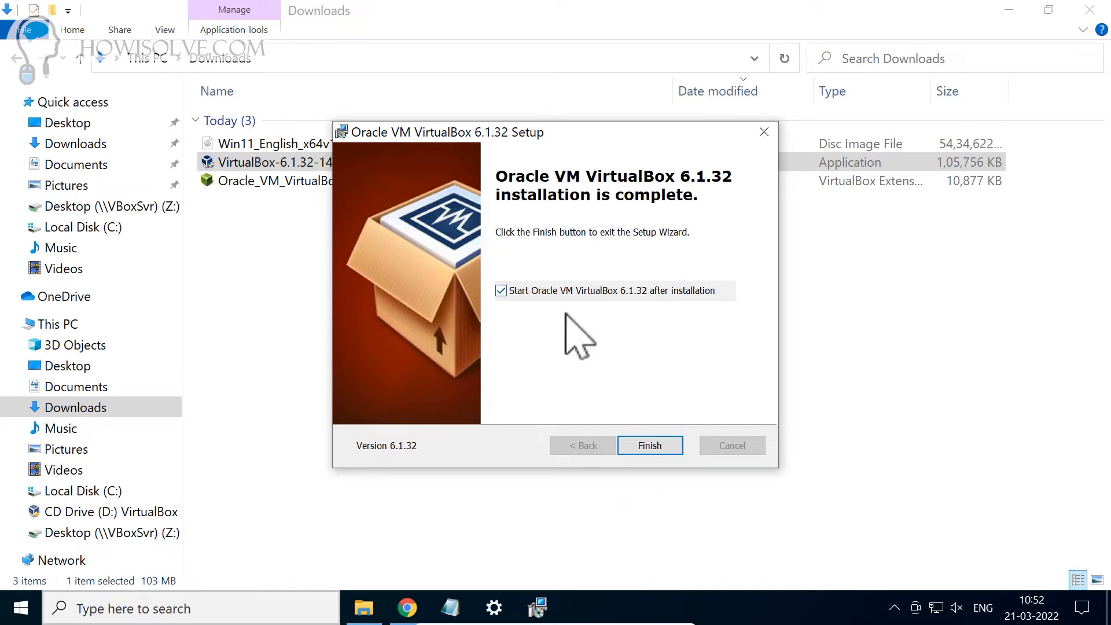
Step: Finish the setup wizard with VirtualBox starting, and install Oracle_VM_VirtualBox_Extension_Pack-6.1.32 from the Downloads folder, accepting its license
left_click(643, 442)
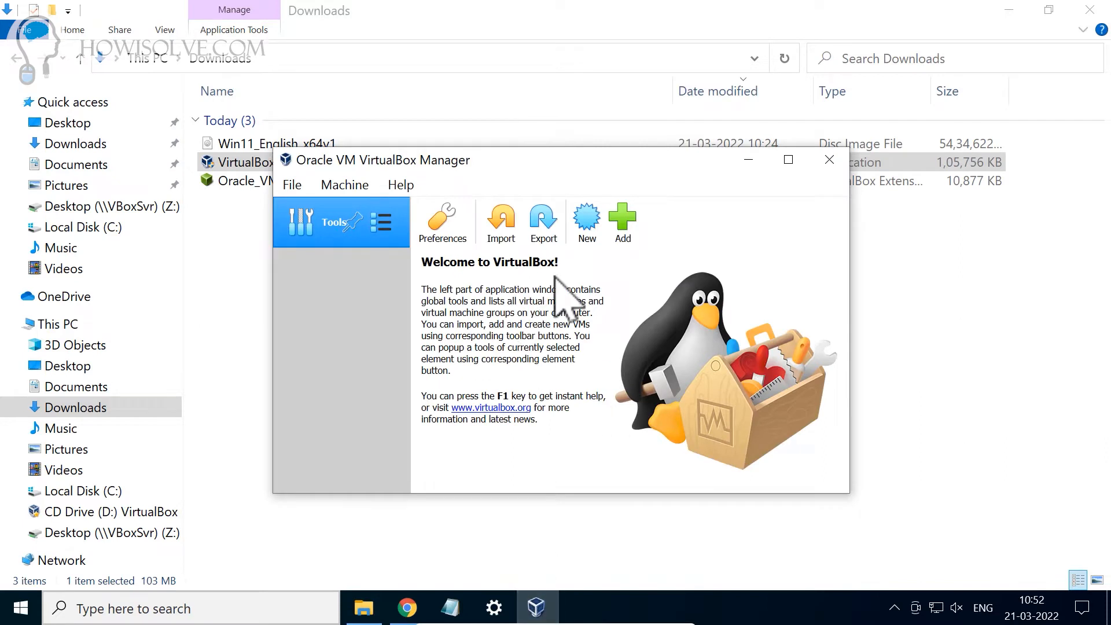
left_click(749, 160)
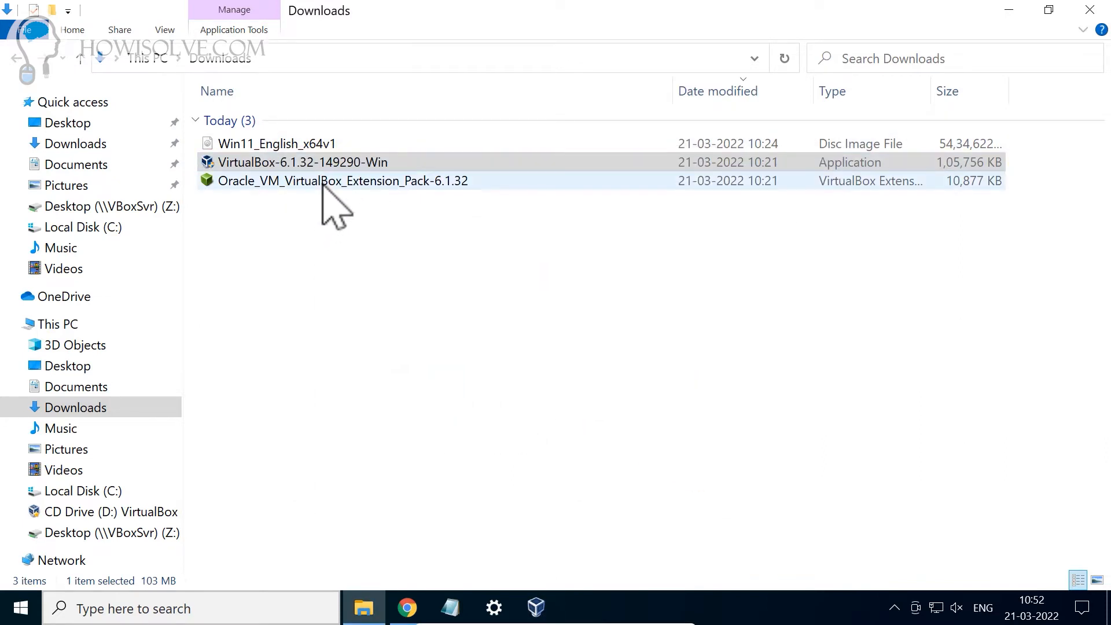
left_click(324, 183)
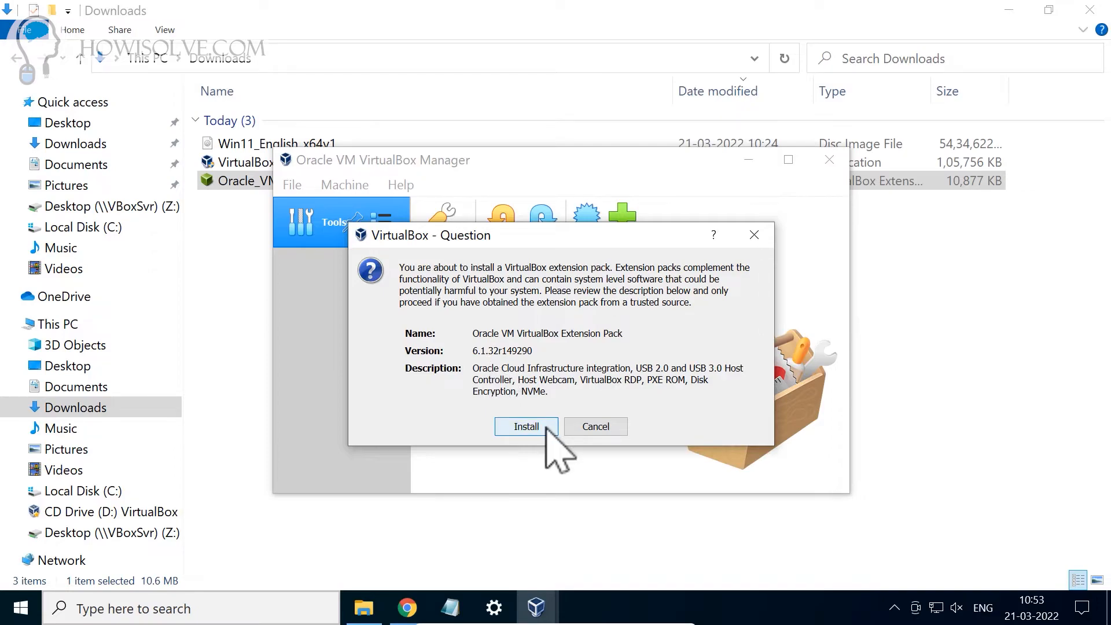
left_click(527, 427)
scroll(746, 330, "down", 20)
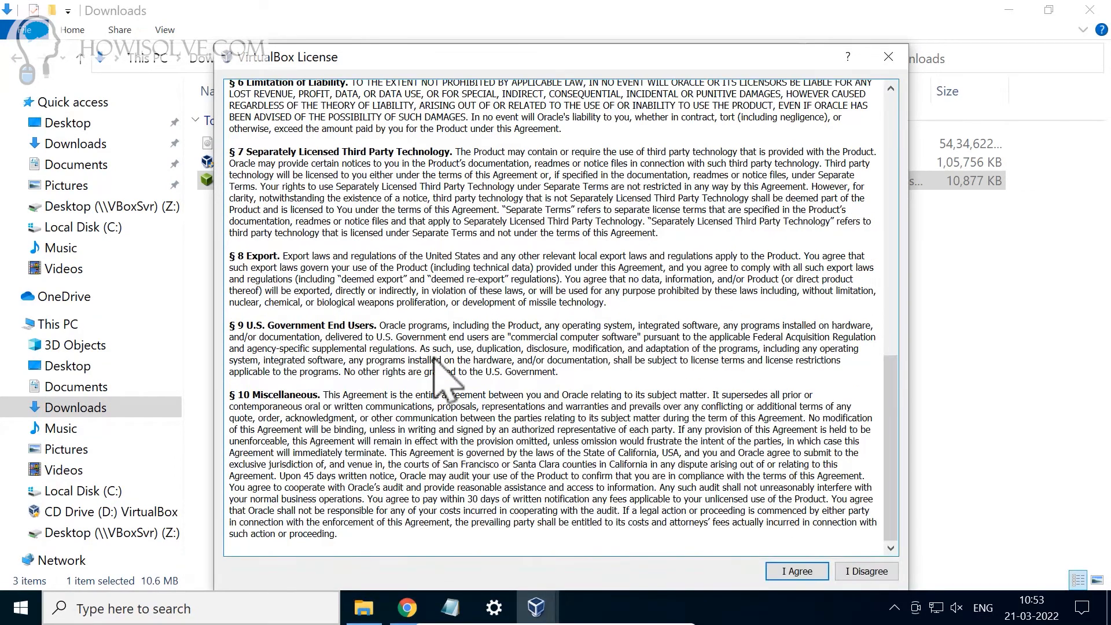
left_click(796, 571)
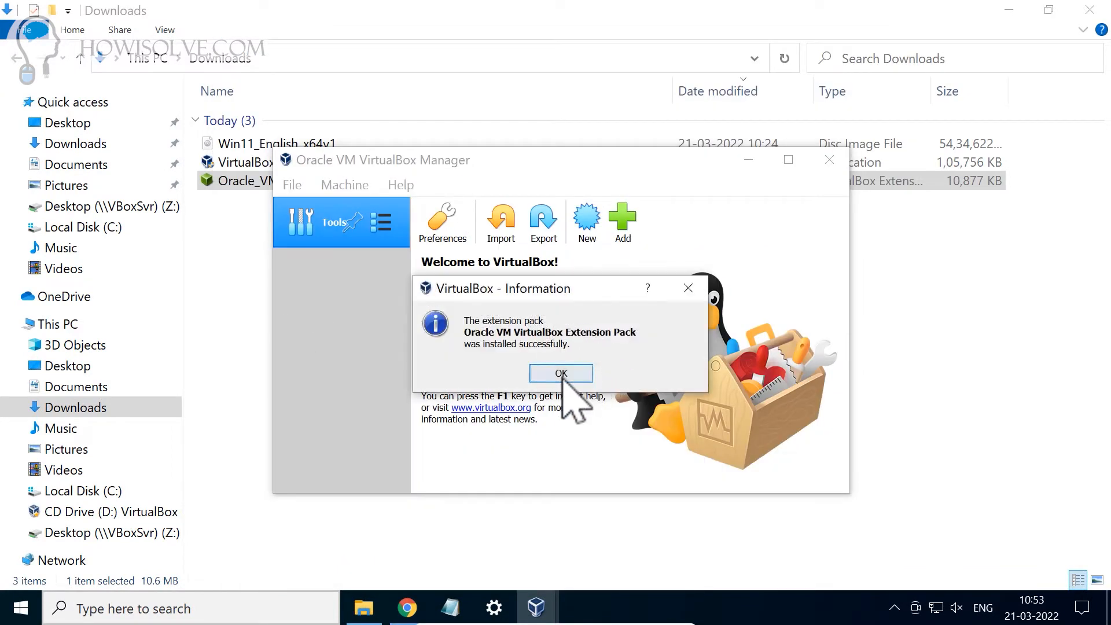
left_click(571, 378)
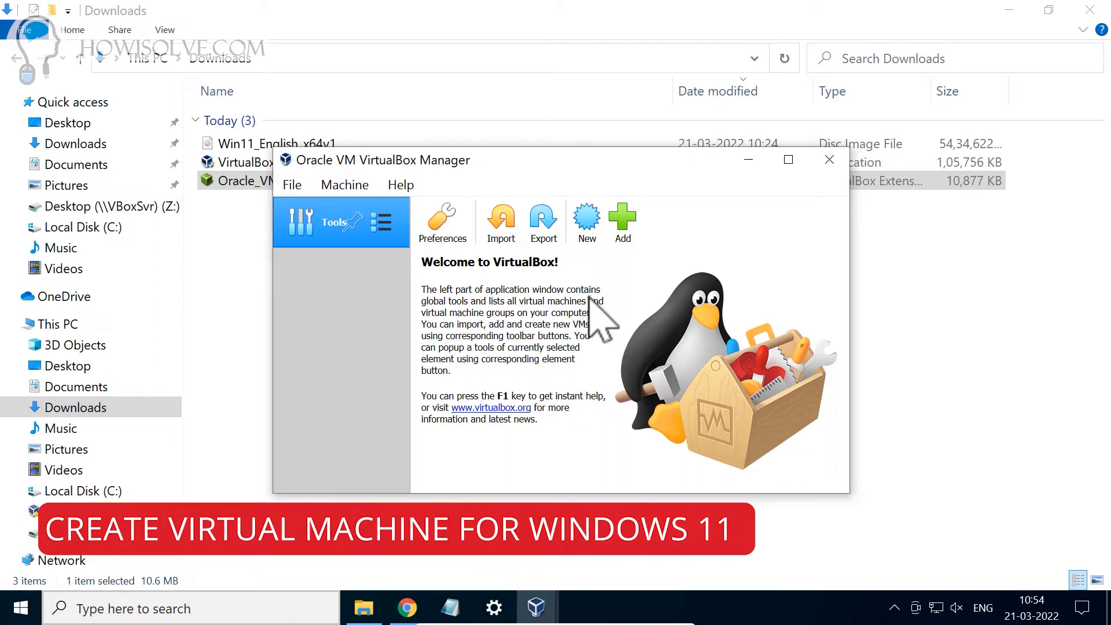
Step: Start a new virtual machine named Windows 11 with type Microsoft Windows and version Windows11_64
left_click(589, 220)
type("Windows1")
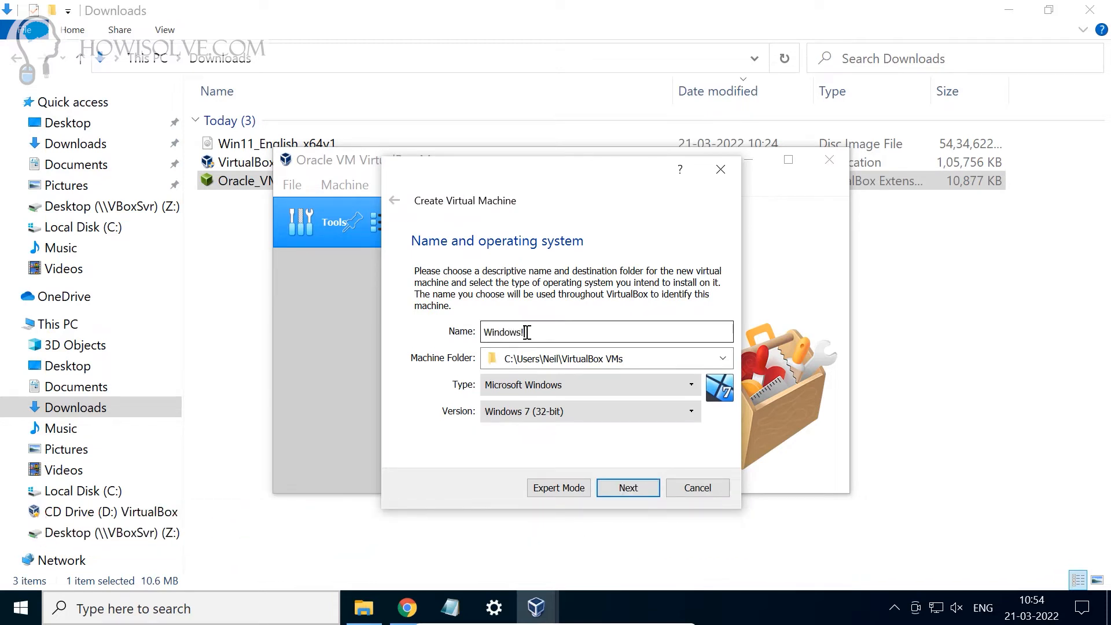
left_click(526, 331)
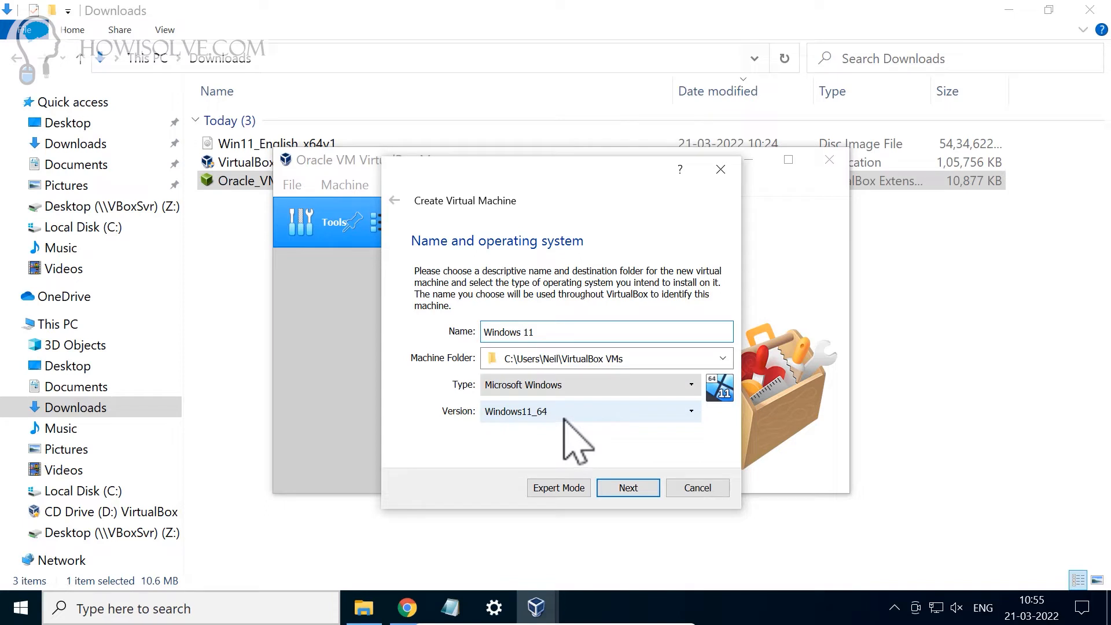
left_click(629, 486)
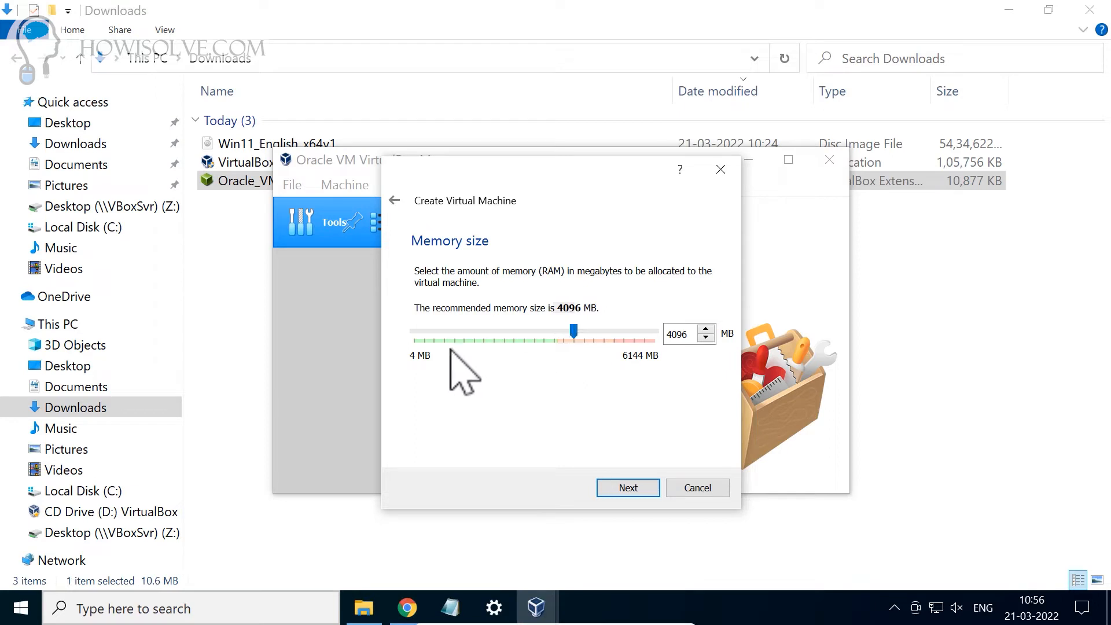
Step: Set the virtual machine's memory size to 3089 MB
left_click(554, 339)
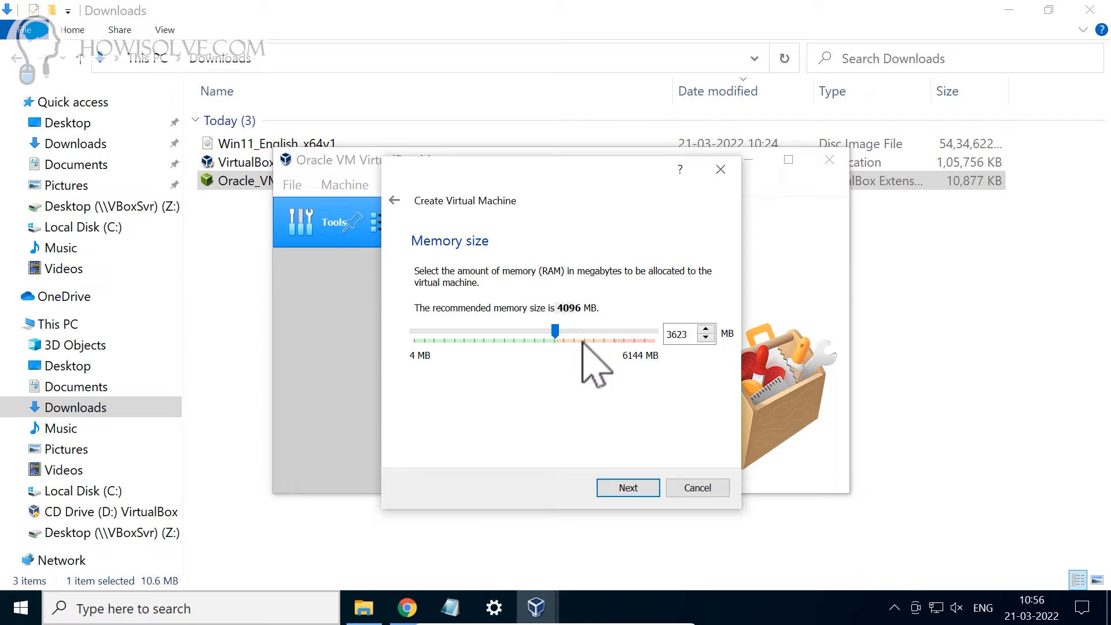
left_click(554, 333)
left_click_drag(555, 332, 535, 333)
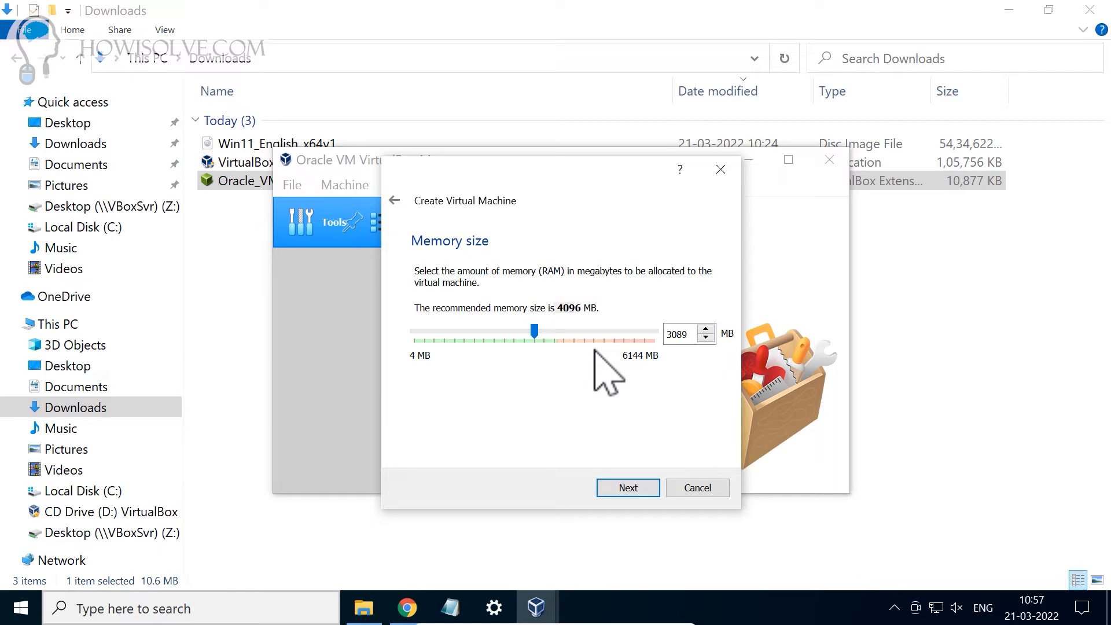
left_click(629, 488)
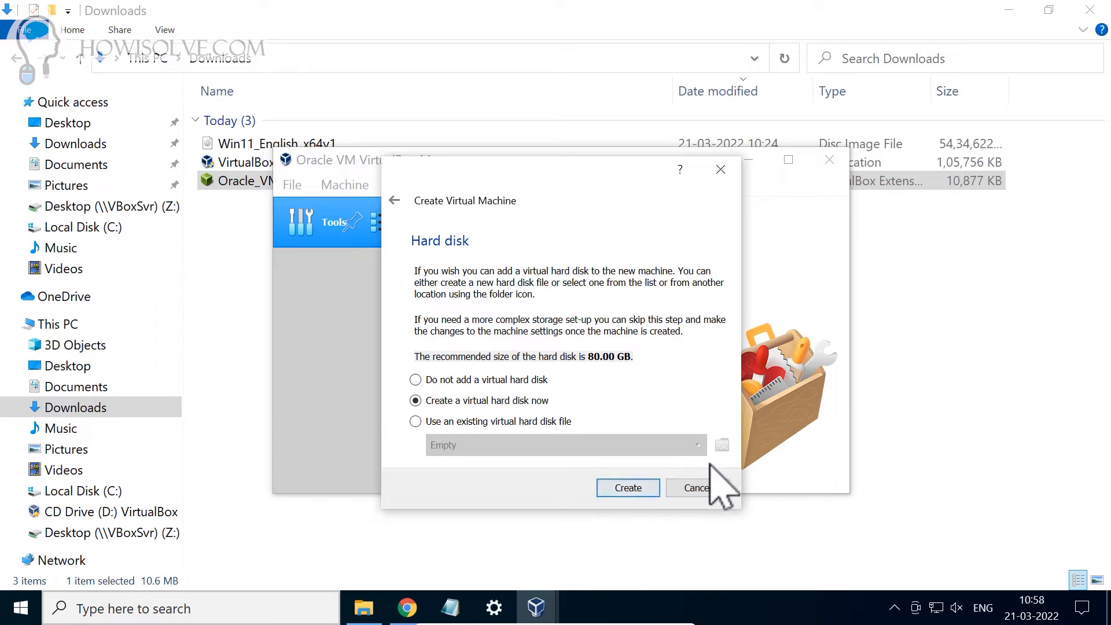
Step: Create a dynamically allocated 80.00 GB VDI virtual hard disk for the machine, keeping the default file location
left_click(630, 492)
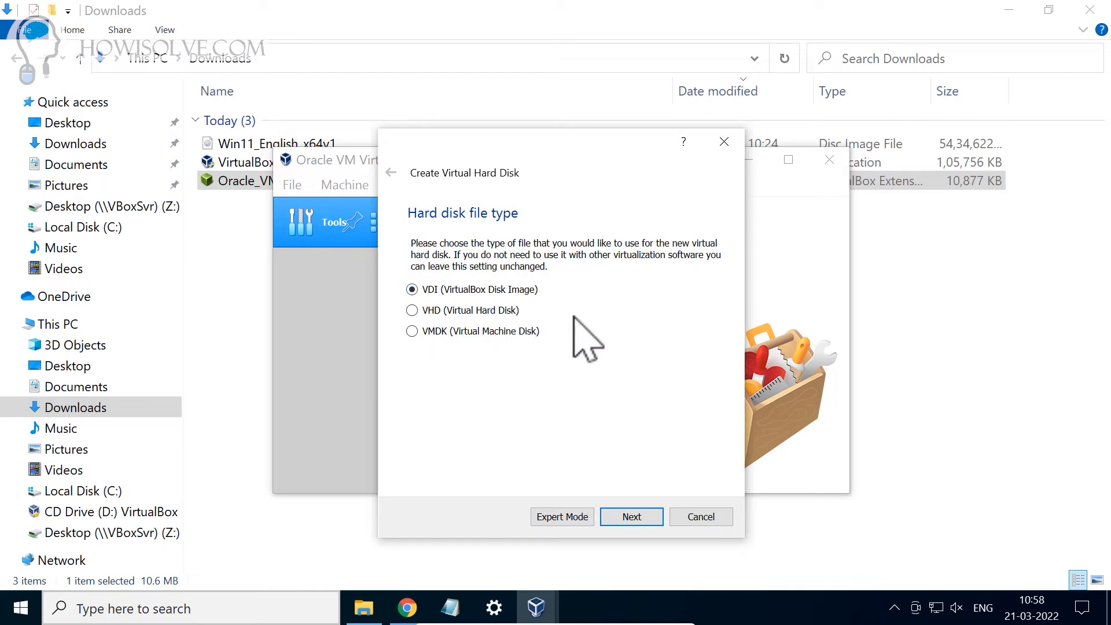
left_click(633, 519)
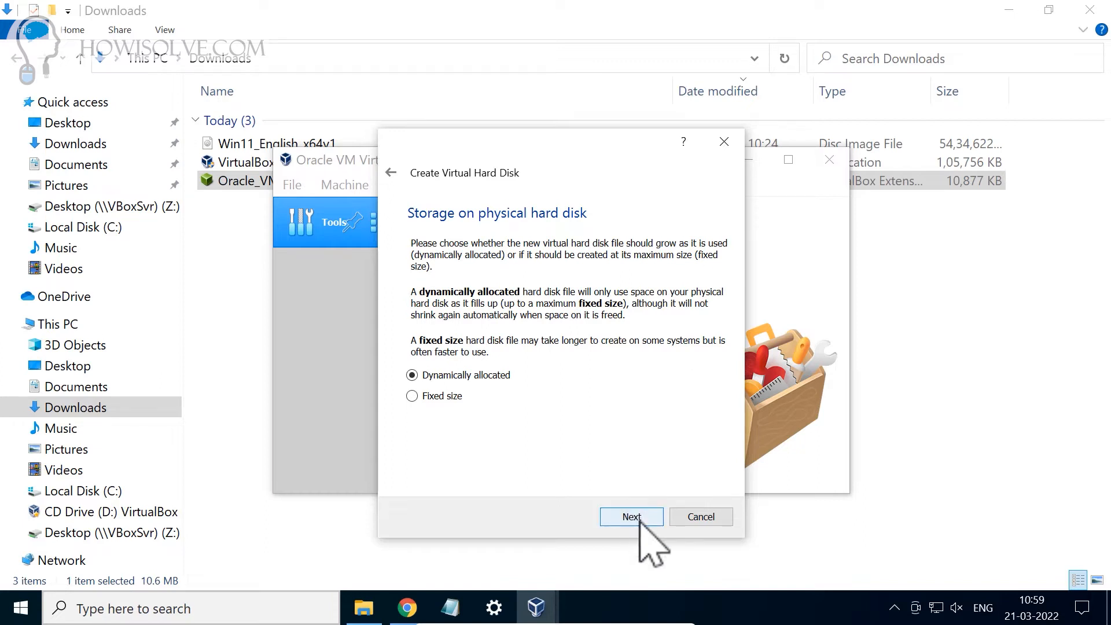
left_click(629, 516)
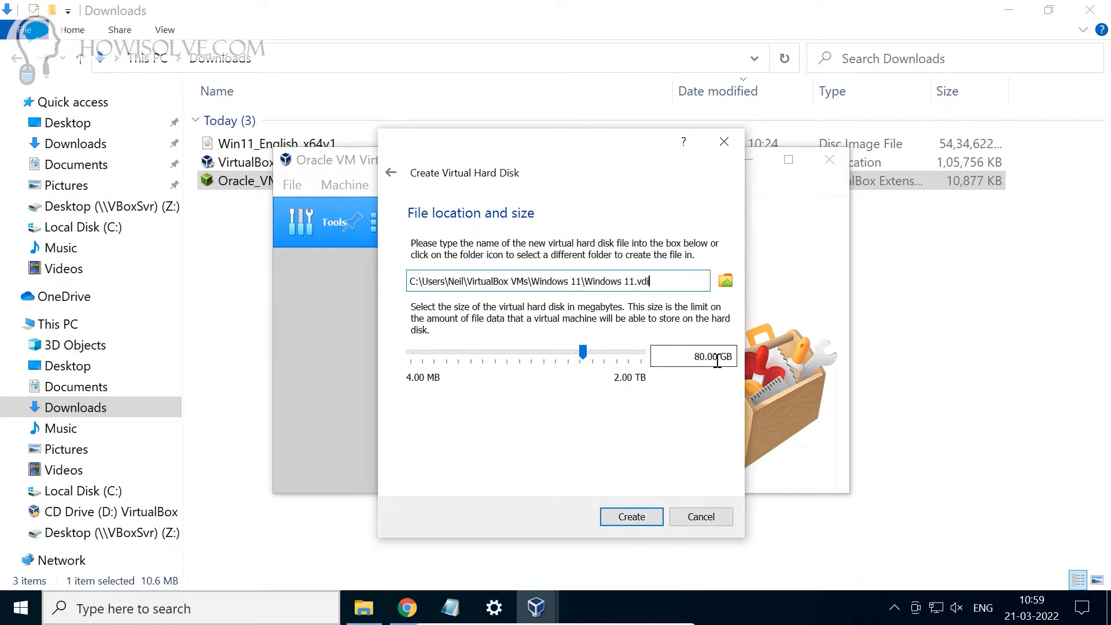
left_click_drag(409, 281, 657, 277)
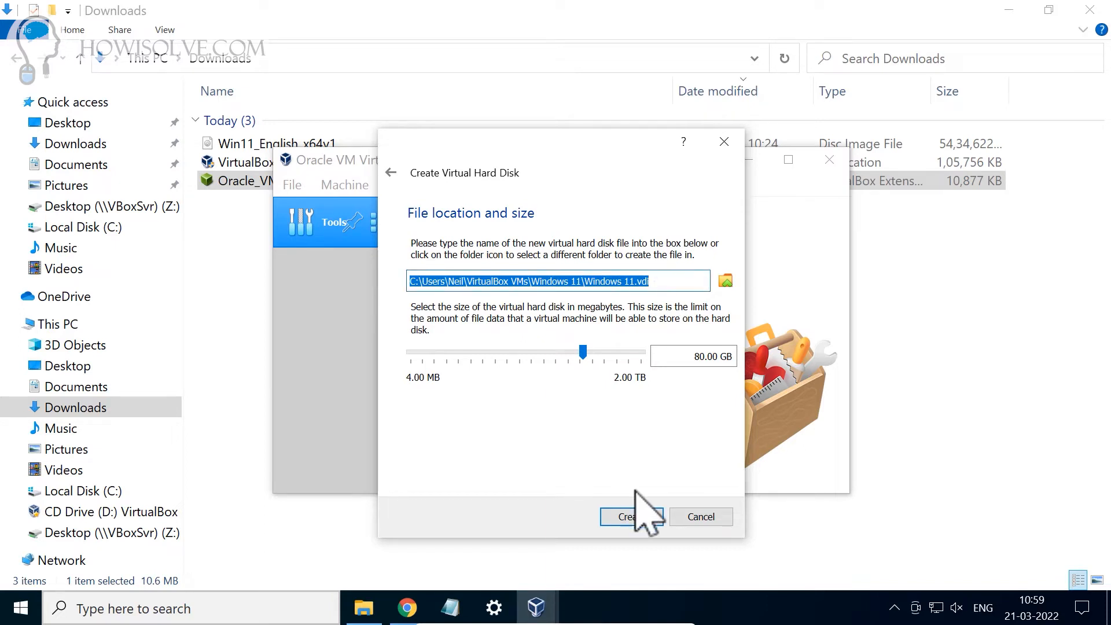
left_click(630, 518)
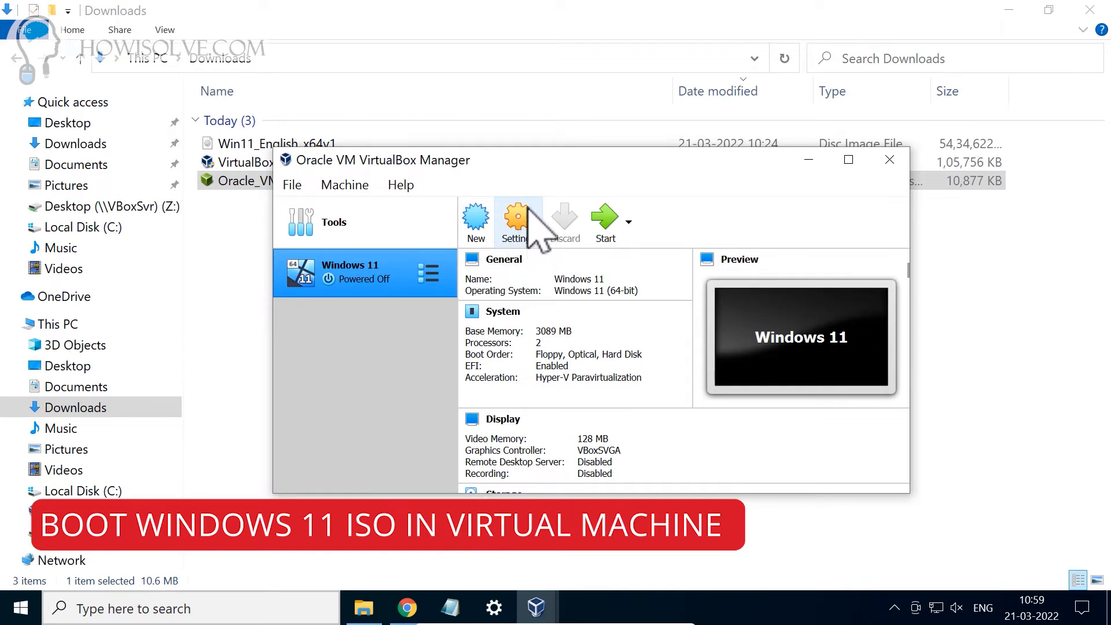
Step: In the Windows 11 machine's storage settings, enable Live CD/DVD for the empty optical drive
left_click(516, 222)
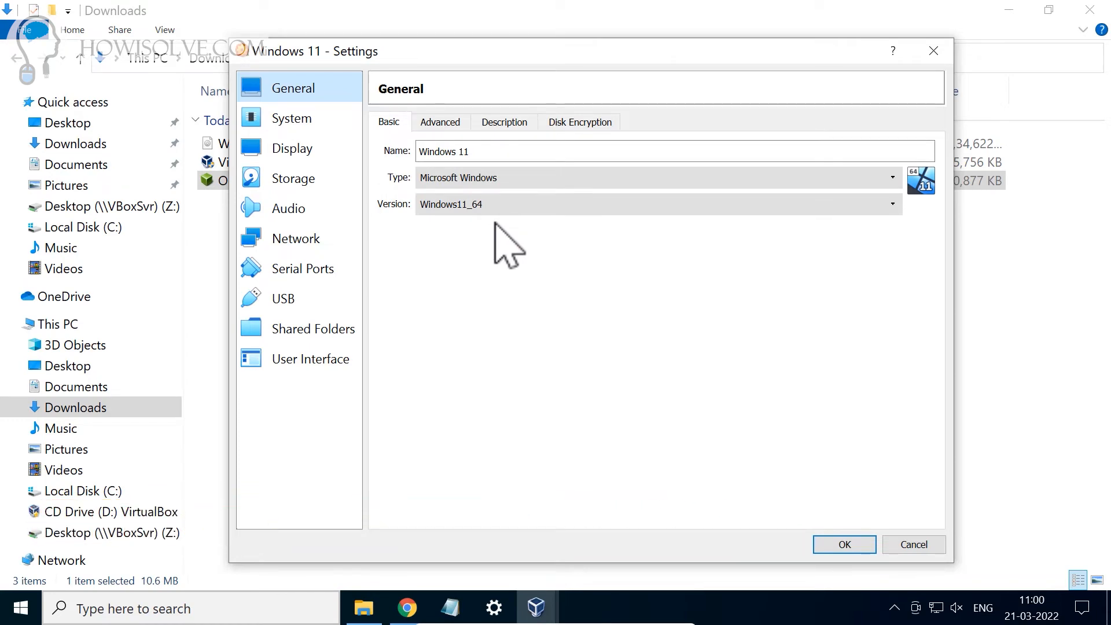
left_click(317, 183)
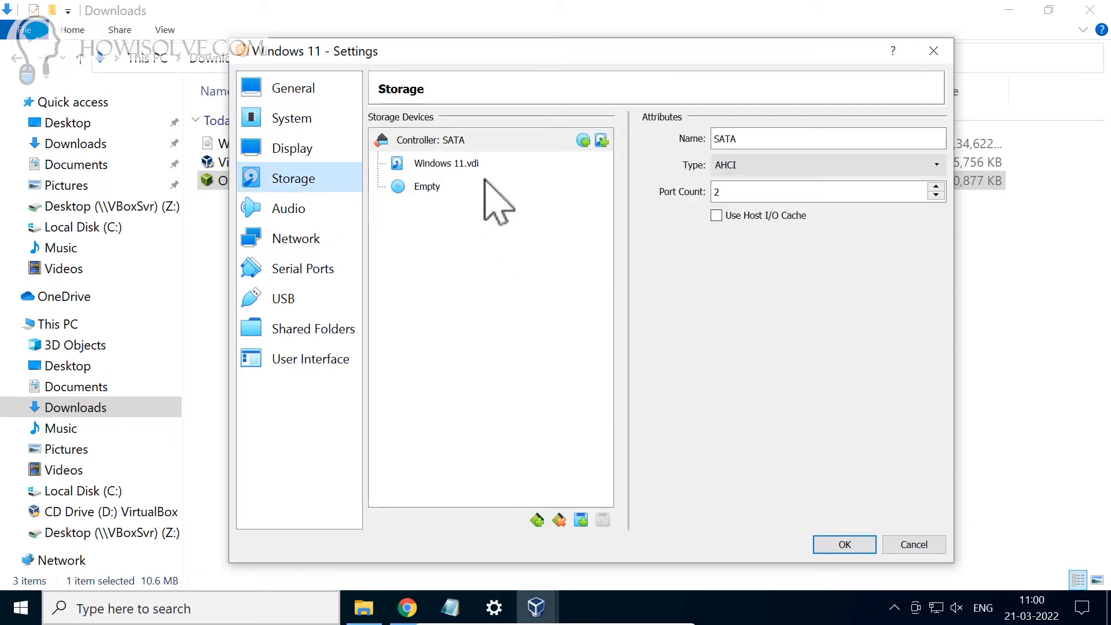
left_click(431, 186)
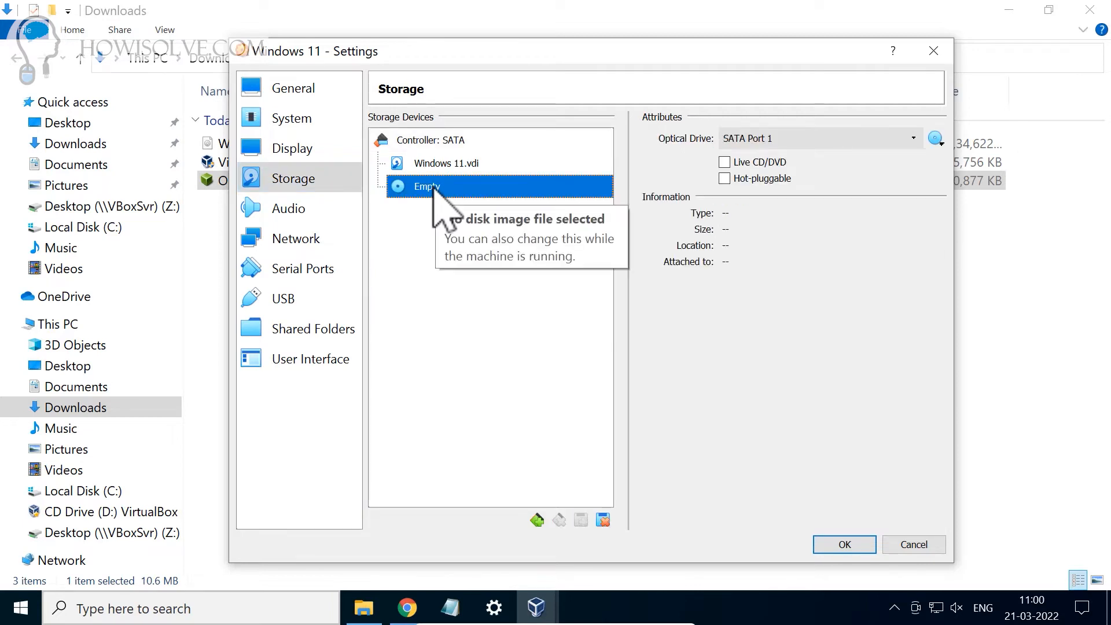
left_click(723, 162)
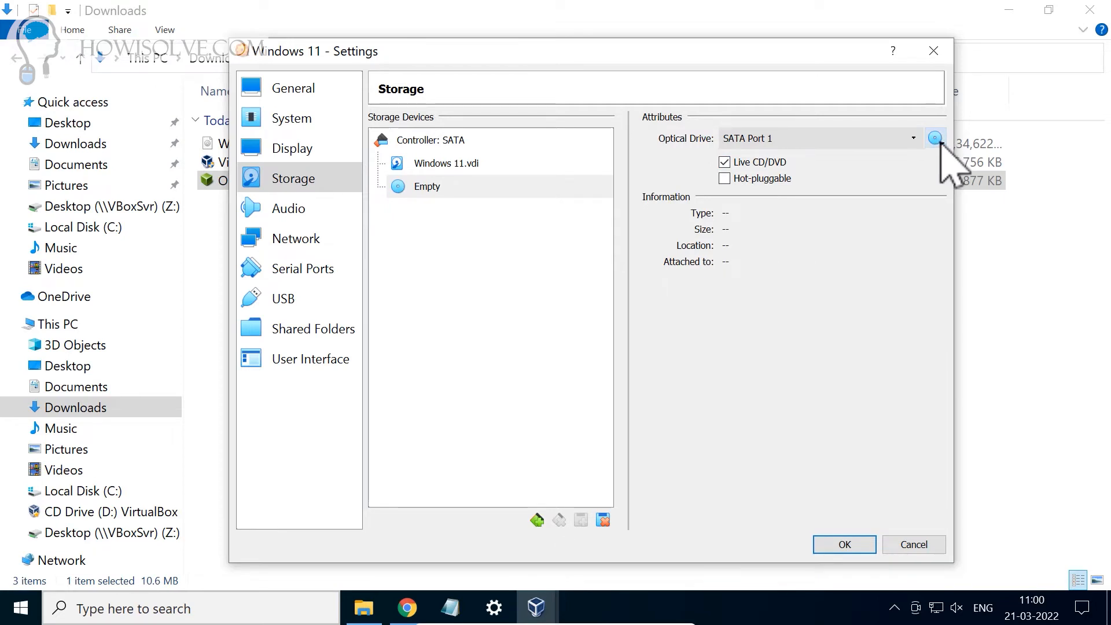
Step: Attach the Win11_English_x64v1 disk file from Downloads to the optical drive and save the machine settings
left_click(941, 142)
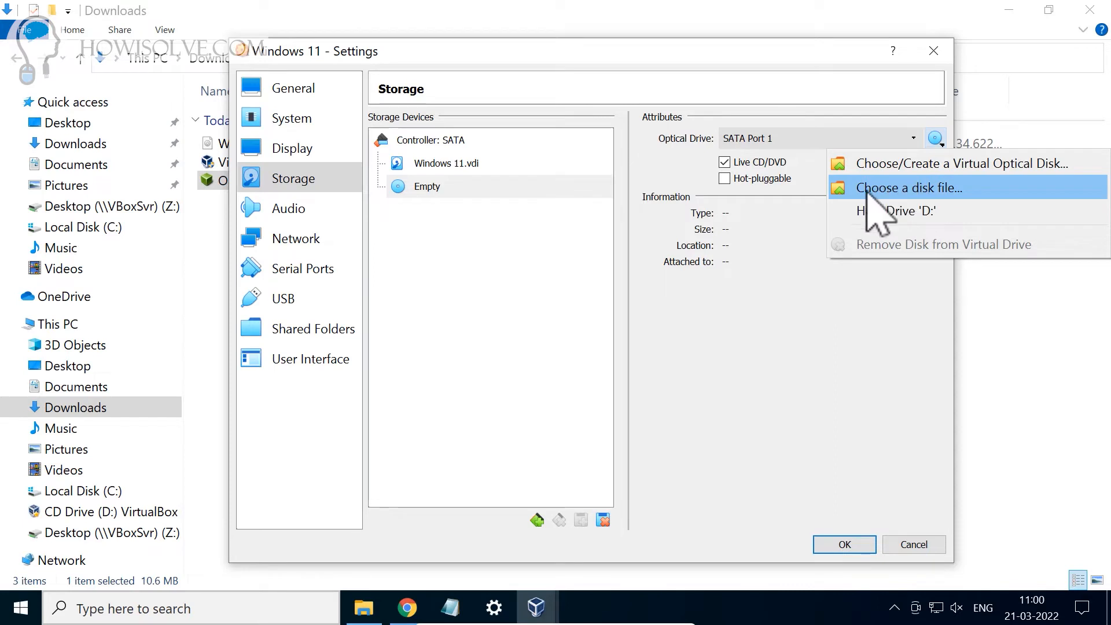
left_click(943, 194)
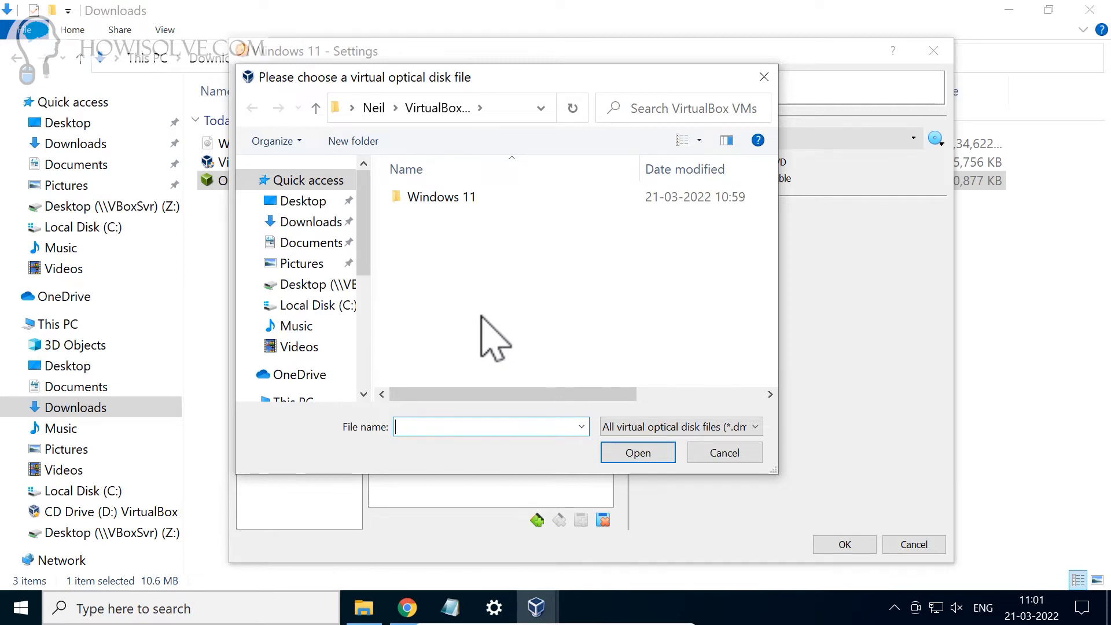
left_click(315, 221)
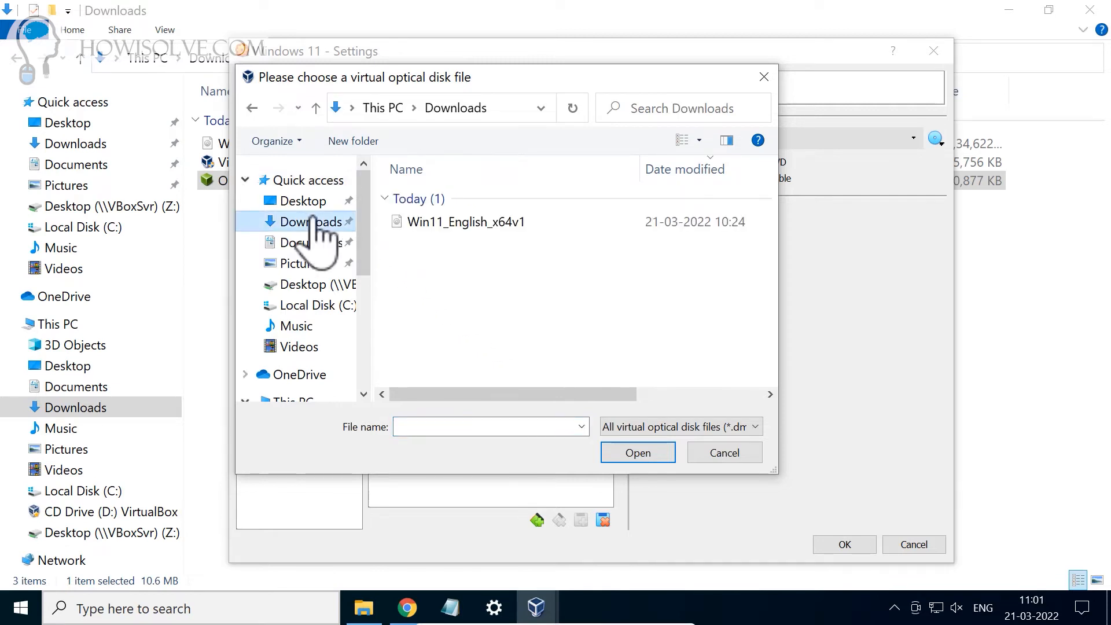
left_click(466, 223)
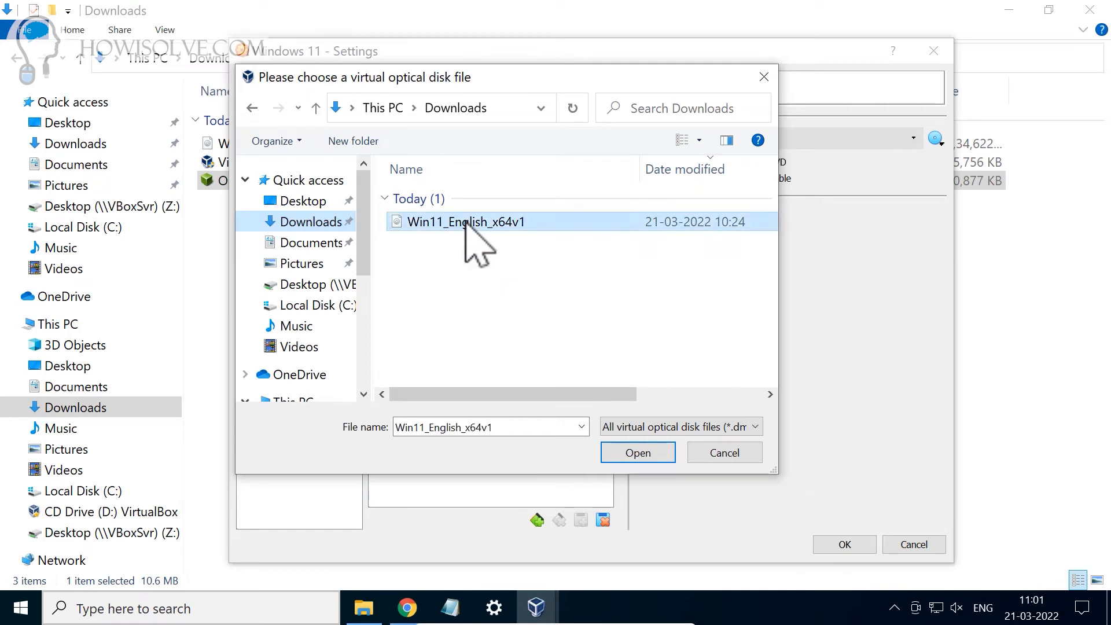
left_click(644, 456)
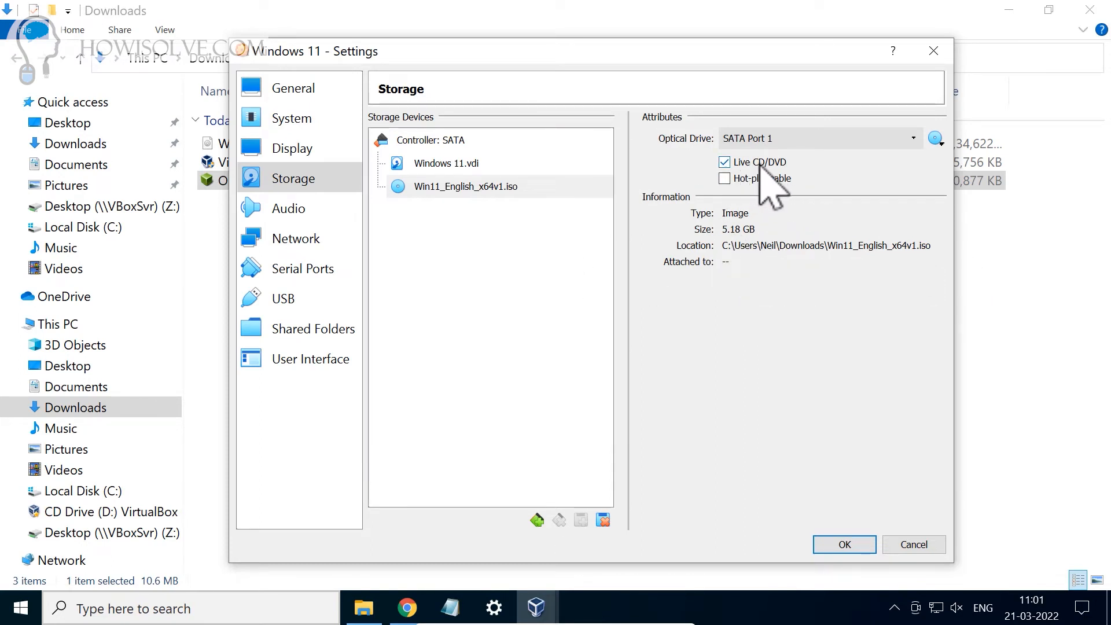
left_click(843, 544)
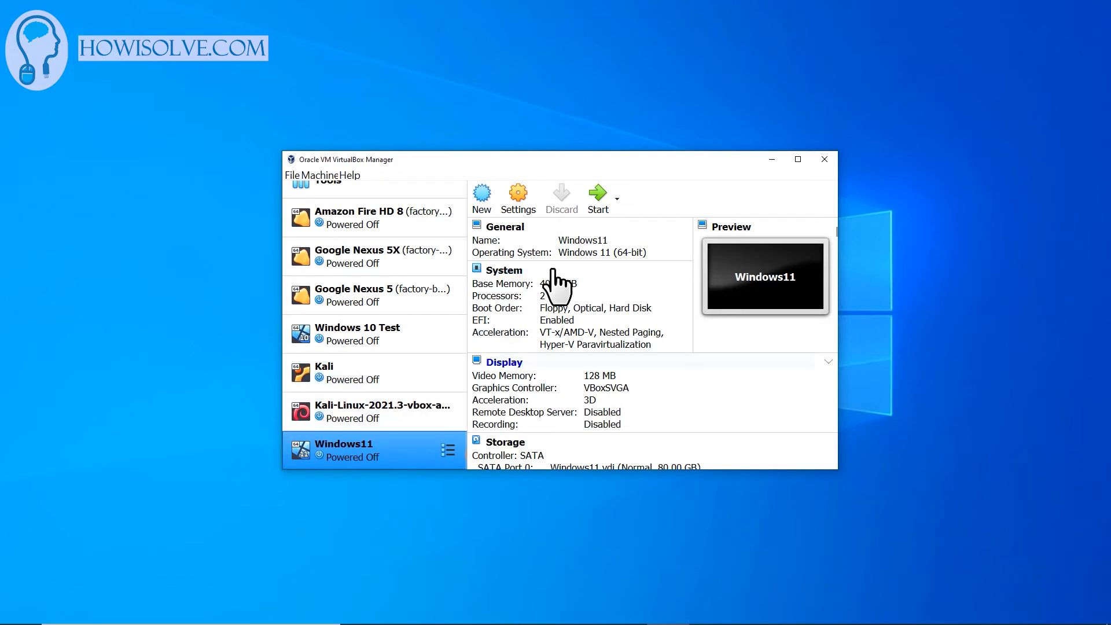
Step: Start the Windows11 virtual machine, enlarge its window to fill the screen, and reset it to boot from the Windows disc
double_click(369, 445)
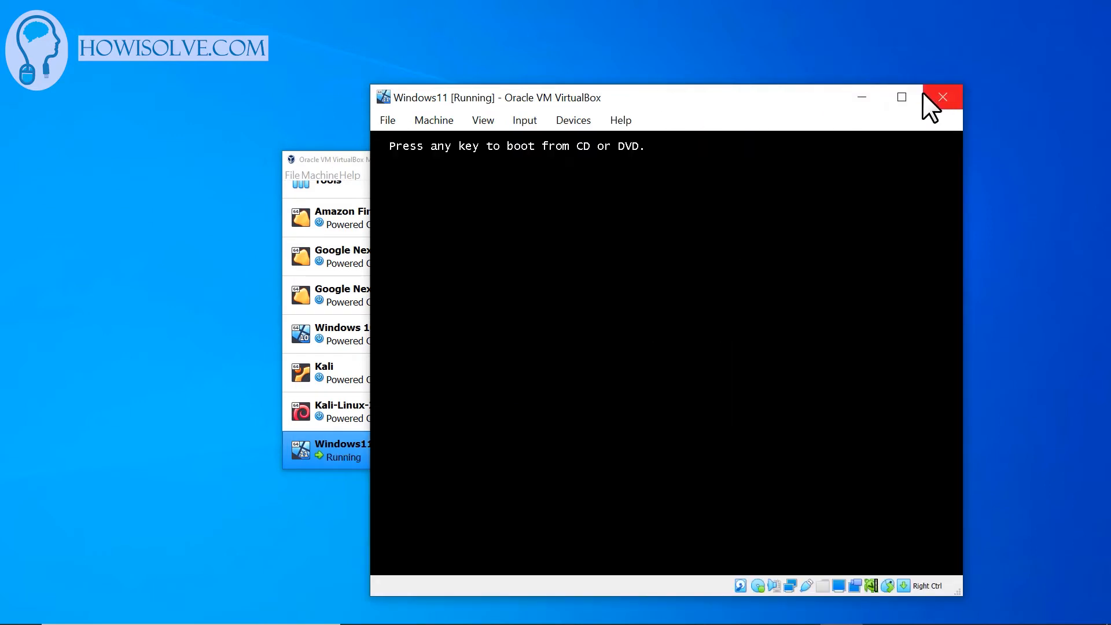
left_click(900, 96)
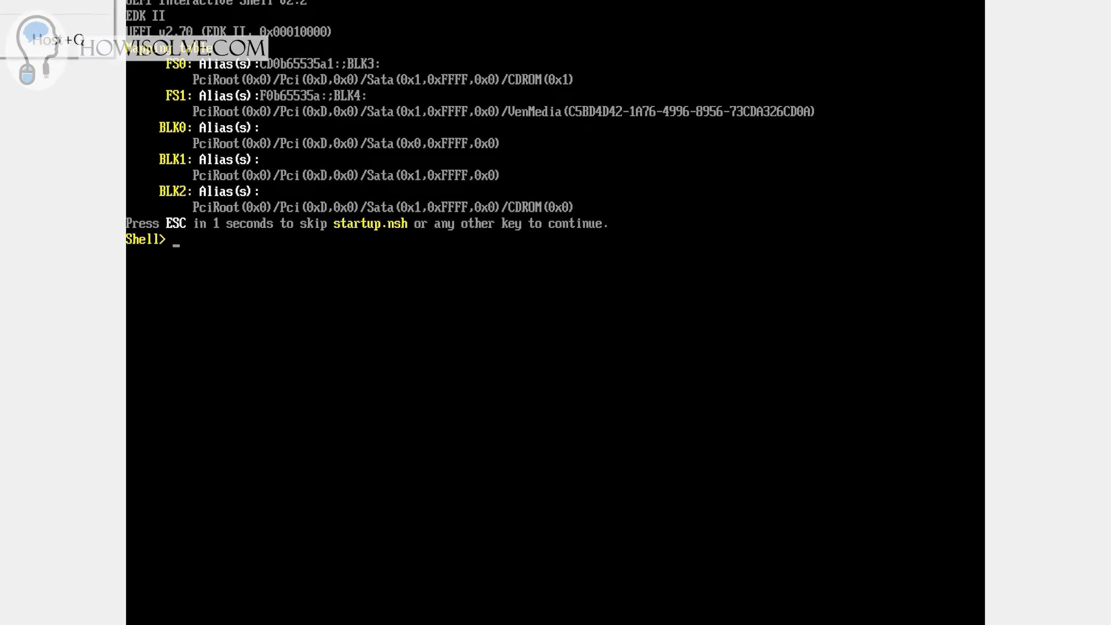
left_click(58, 99)
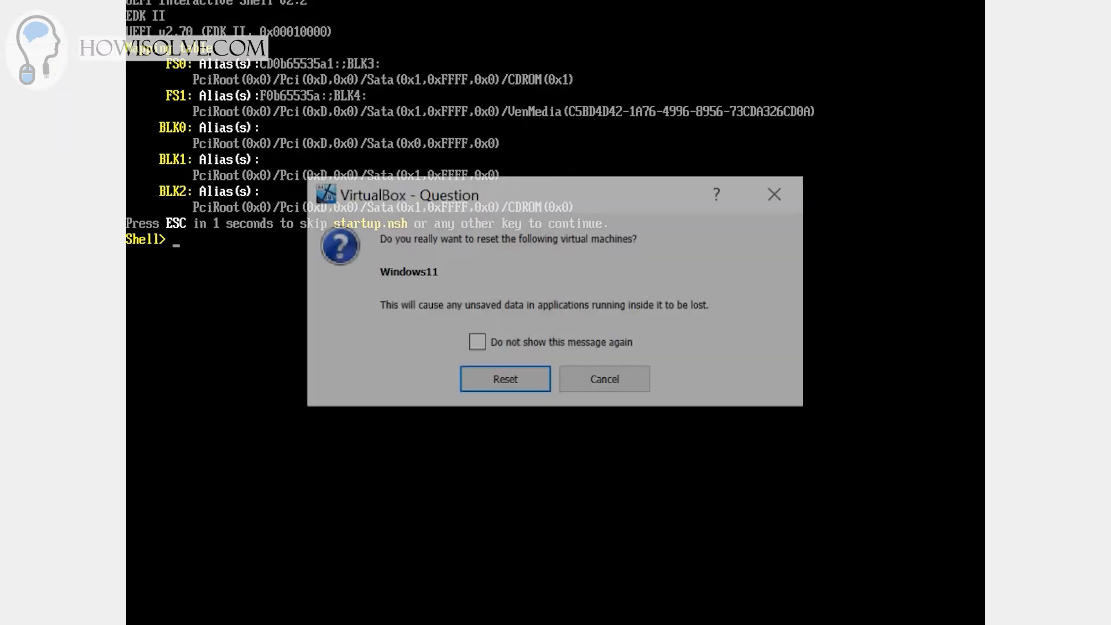
left_click(509, 381)
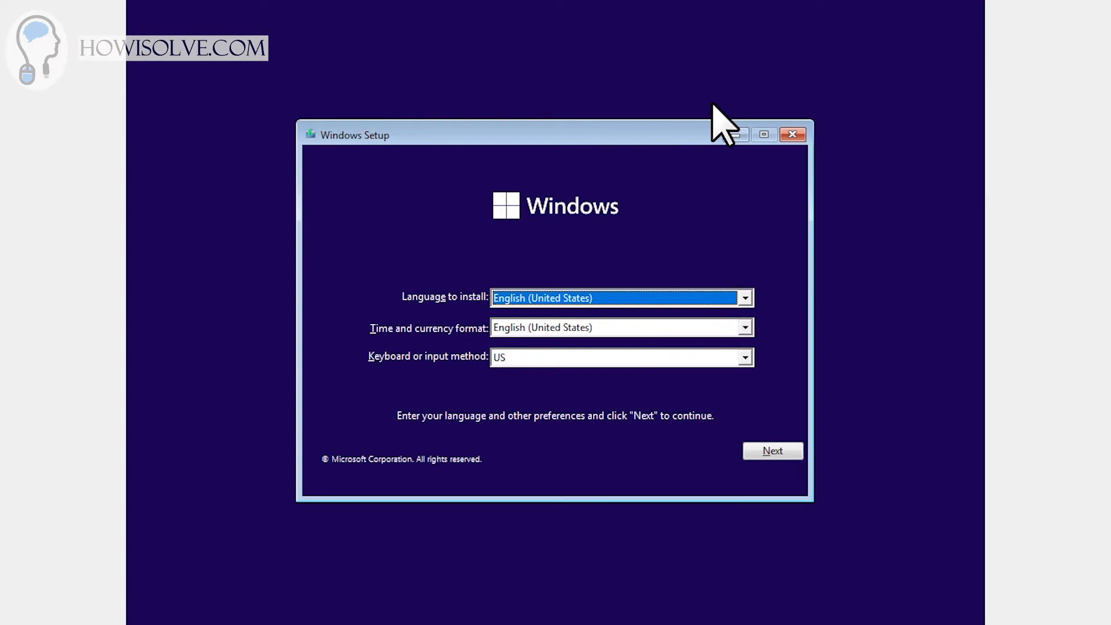
Step: Begin installing Windows with the English (United States) language defaults and no product key, choosing the Windows 11 Pro edition
left_click(773, 451)
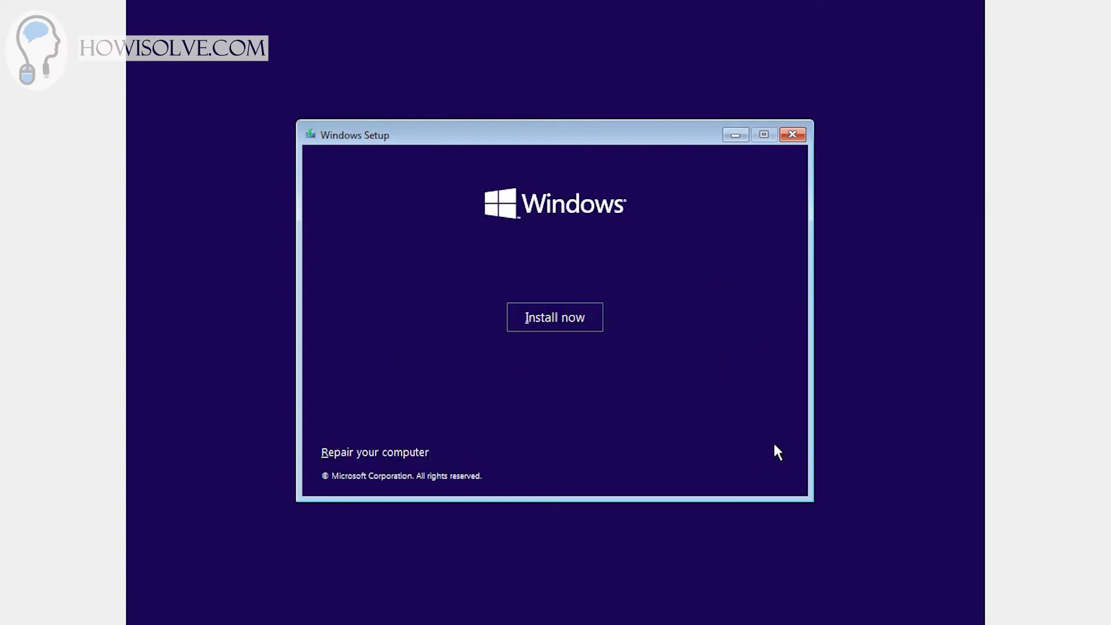
left_click(565, 312)
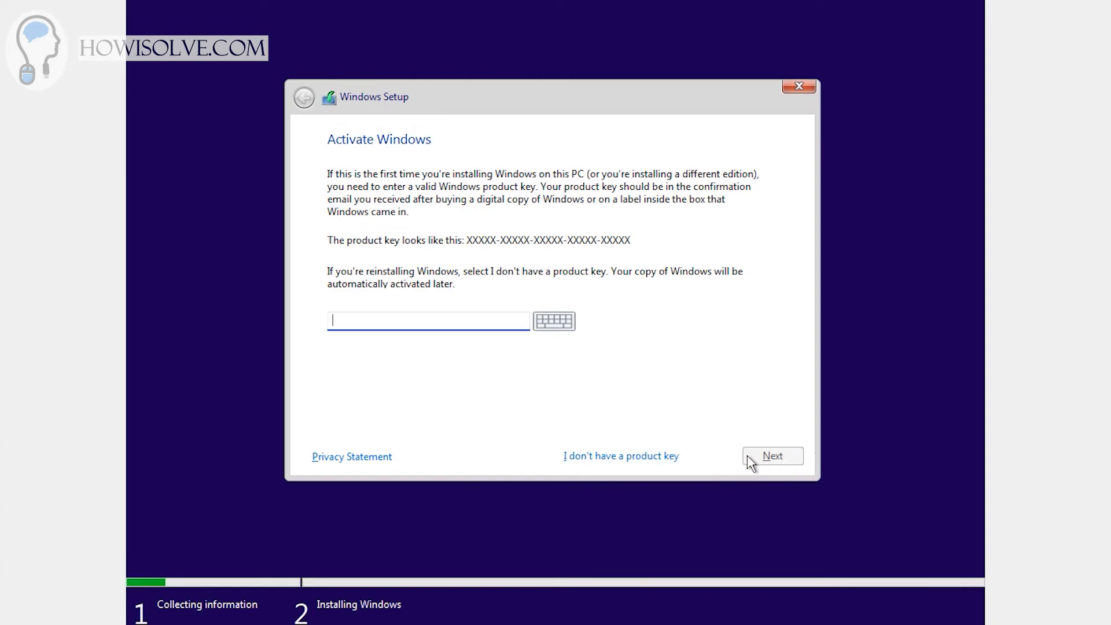
left_click(590, 460)
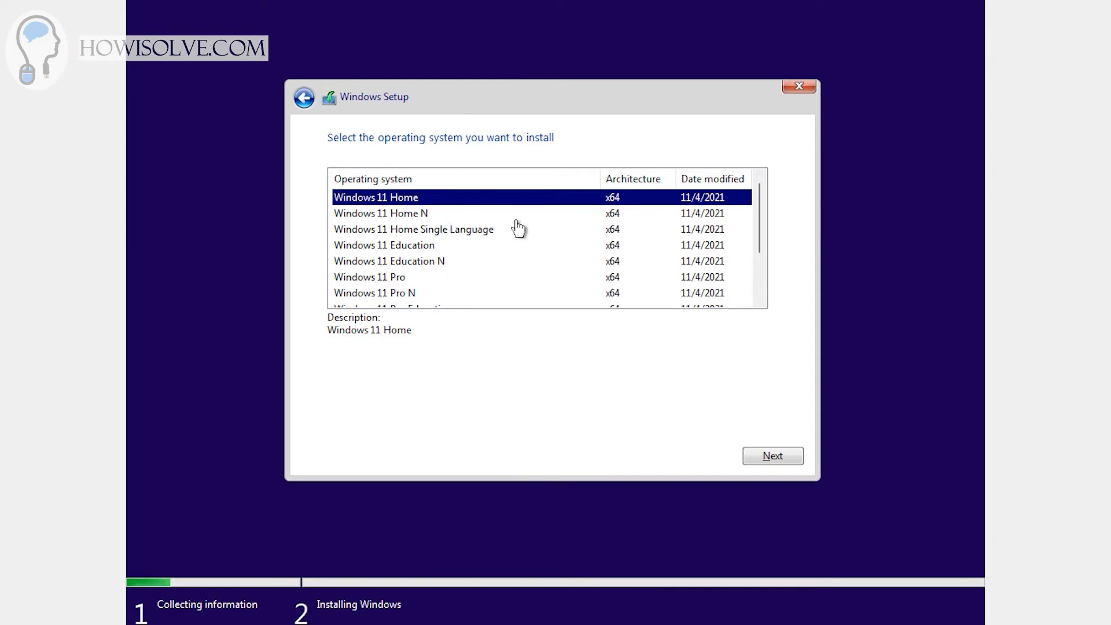
scroll(476, 265, "down", 2)
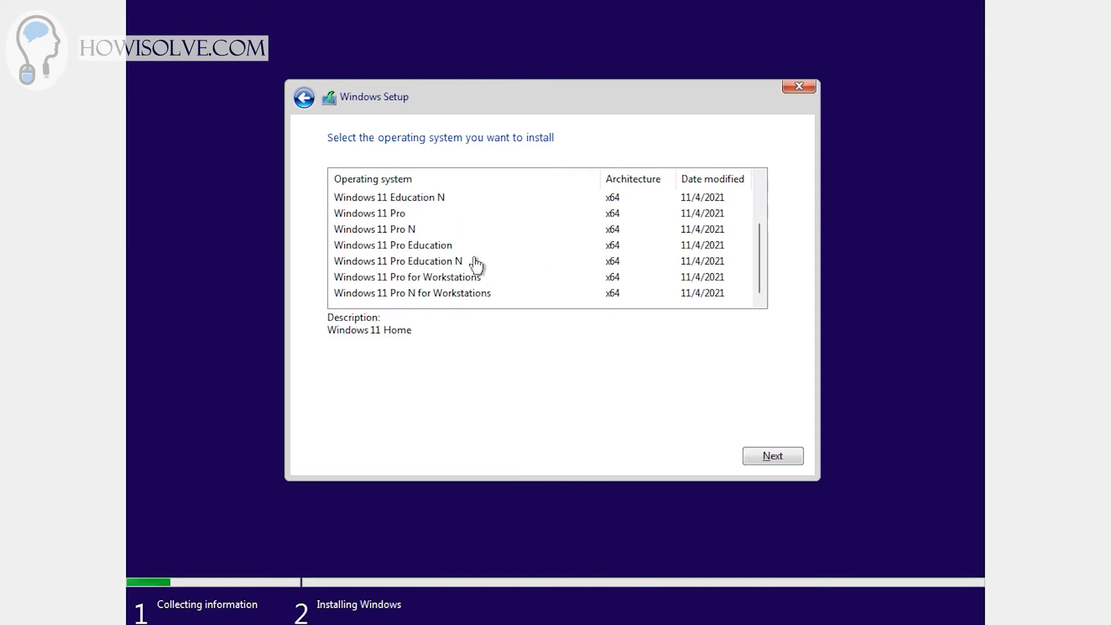
left_click(410, 215)
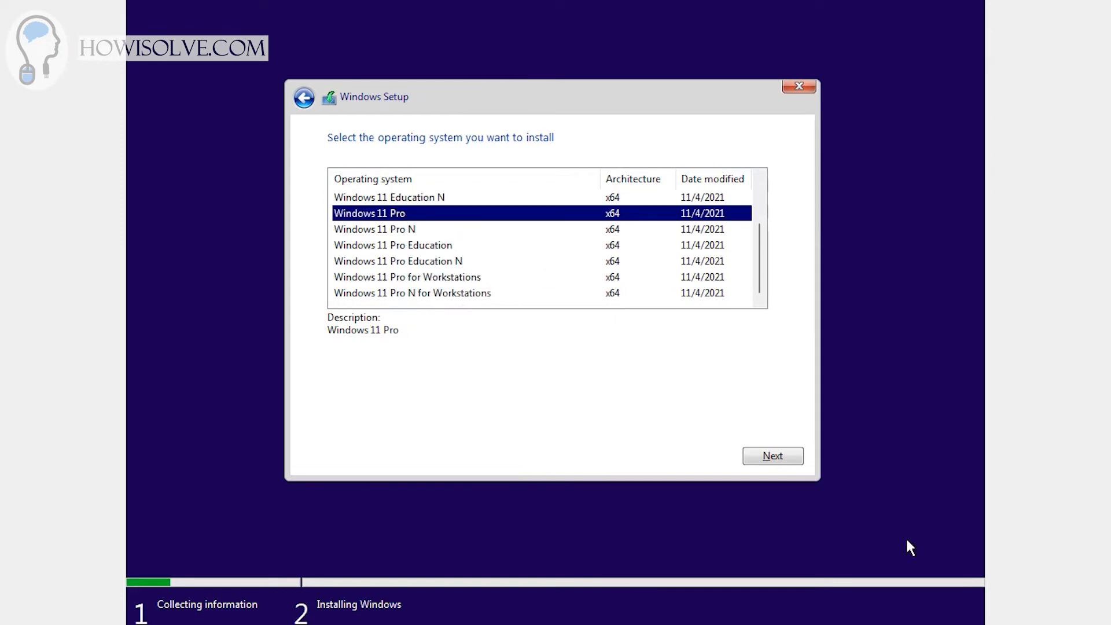
left_click(771, 457)
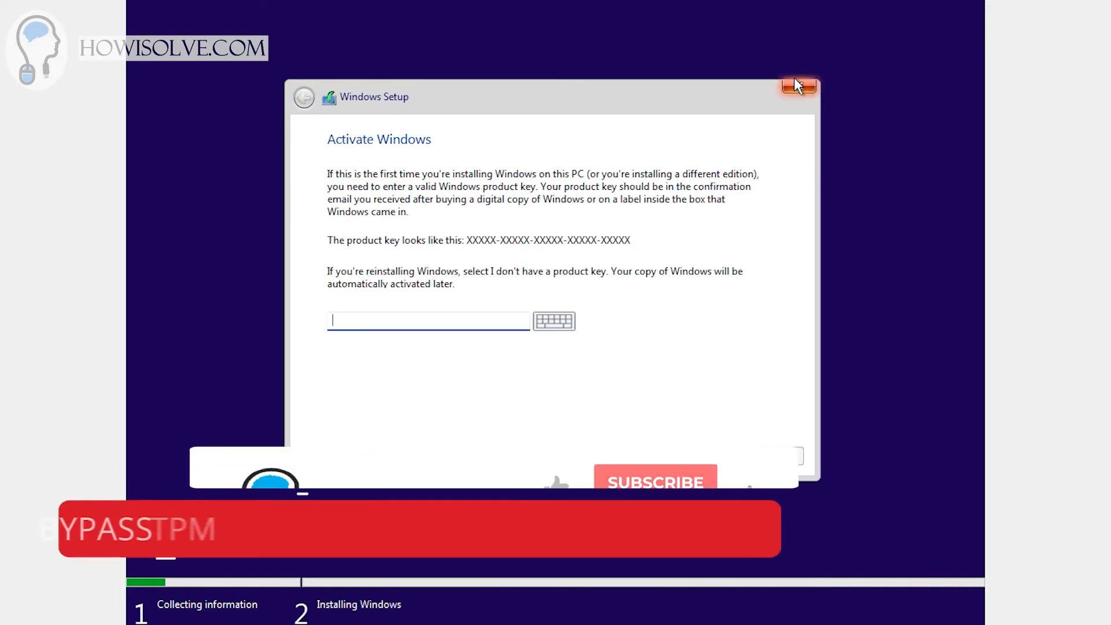
Step: Quit the installation at the product key page and open a command prompt over Windows Setup
left_click(799, 88)
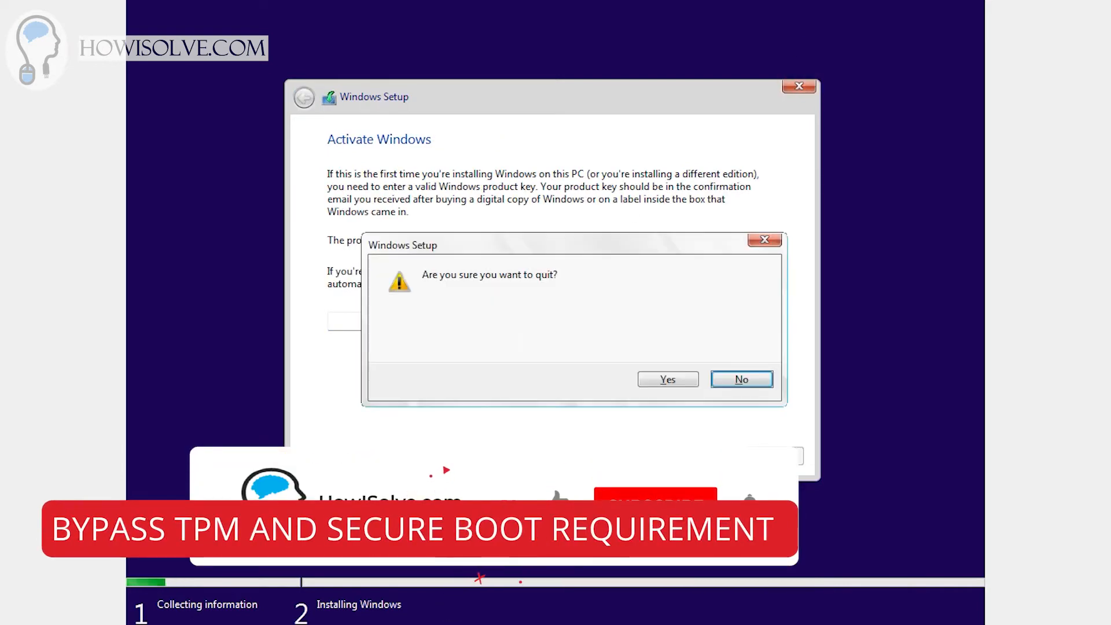
left_click(667, 379)
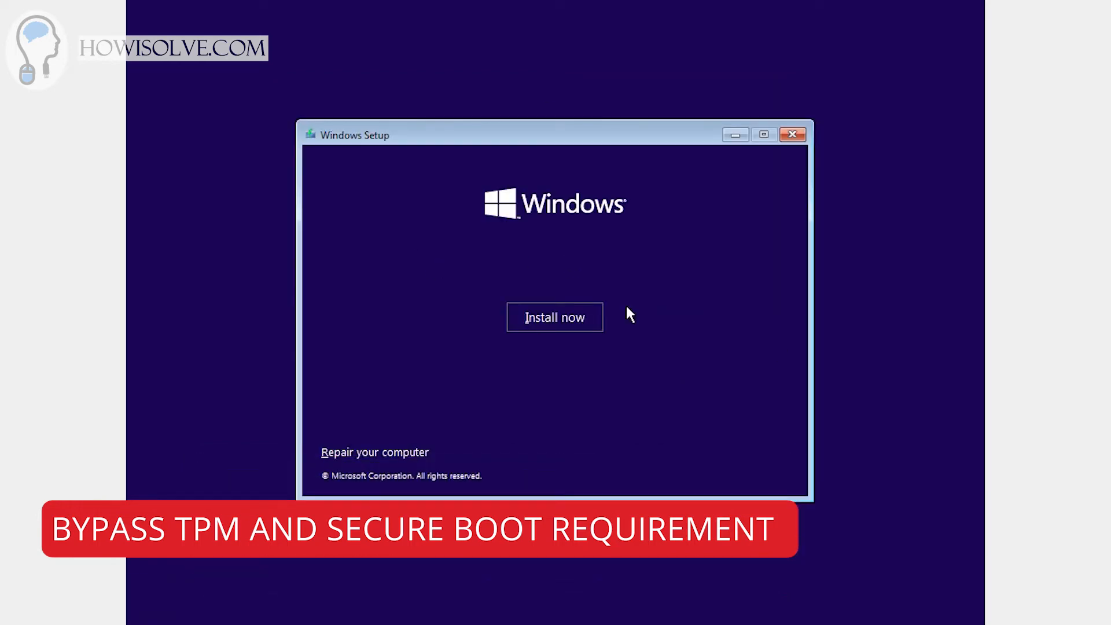
key("shift+F10")
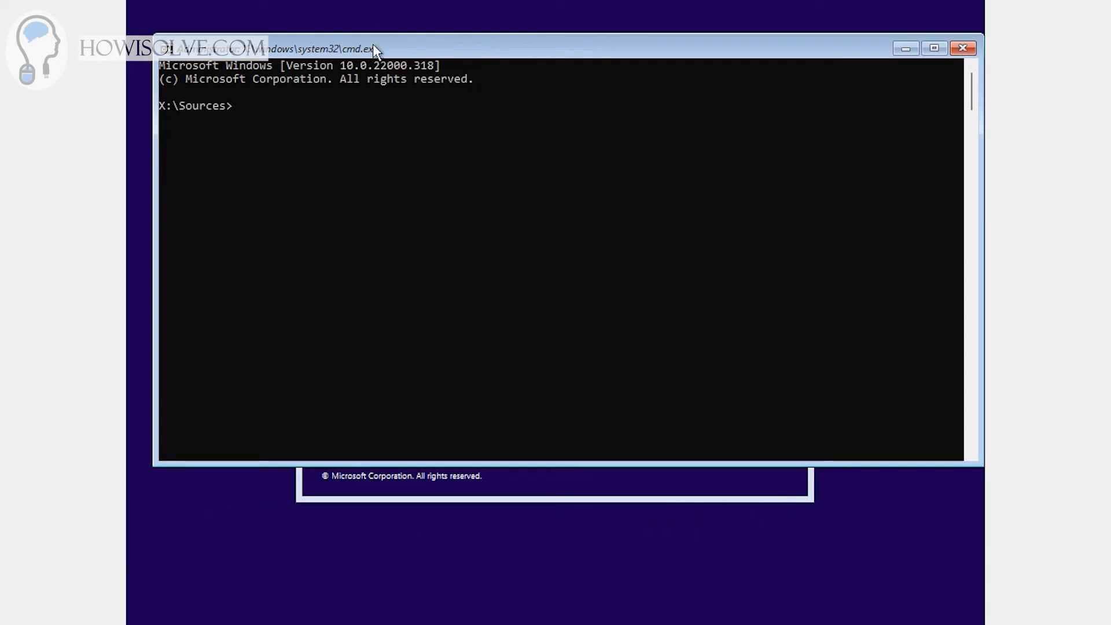
left_click_drag(373, 46, 368, 129)
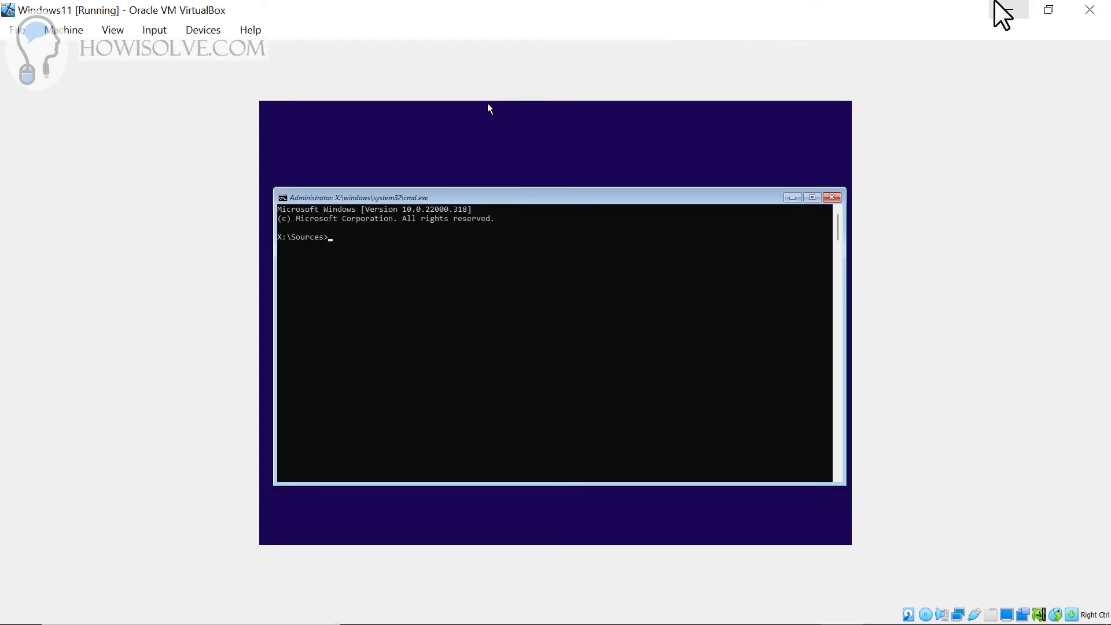
Step: Switch to Notepad++ and examine the two REG ADD commands, including their registry path, bypass value names and data
left_click(994, 11)
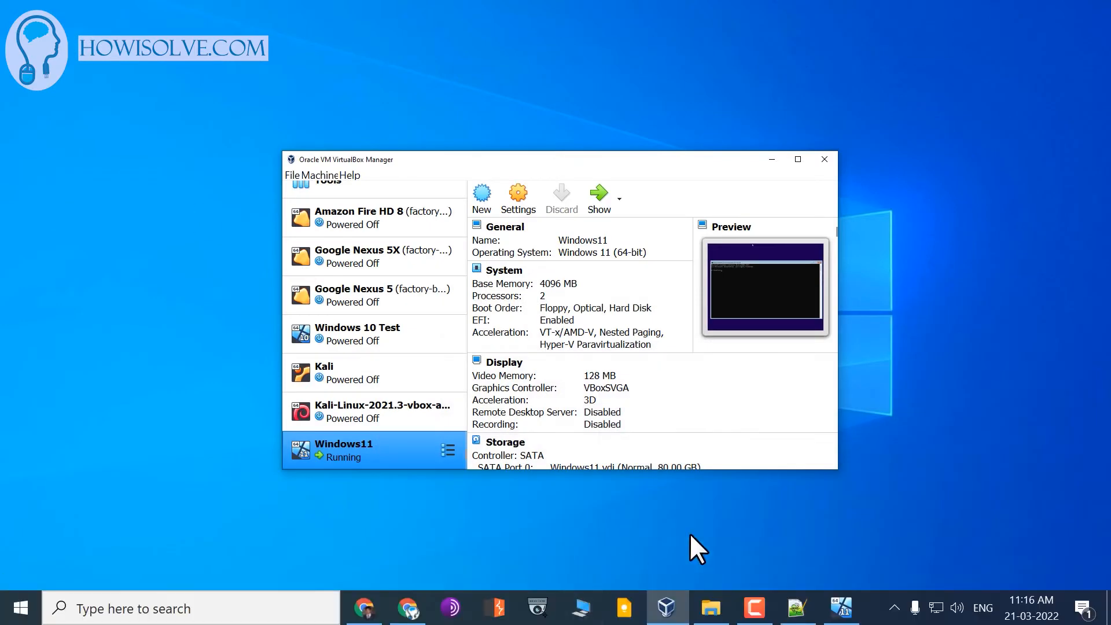
left_click(790, 606)
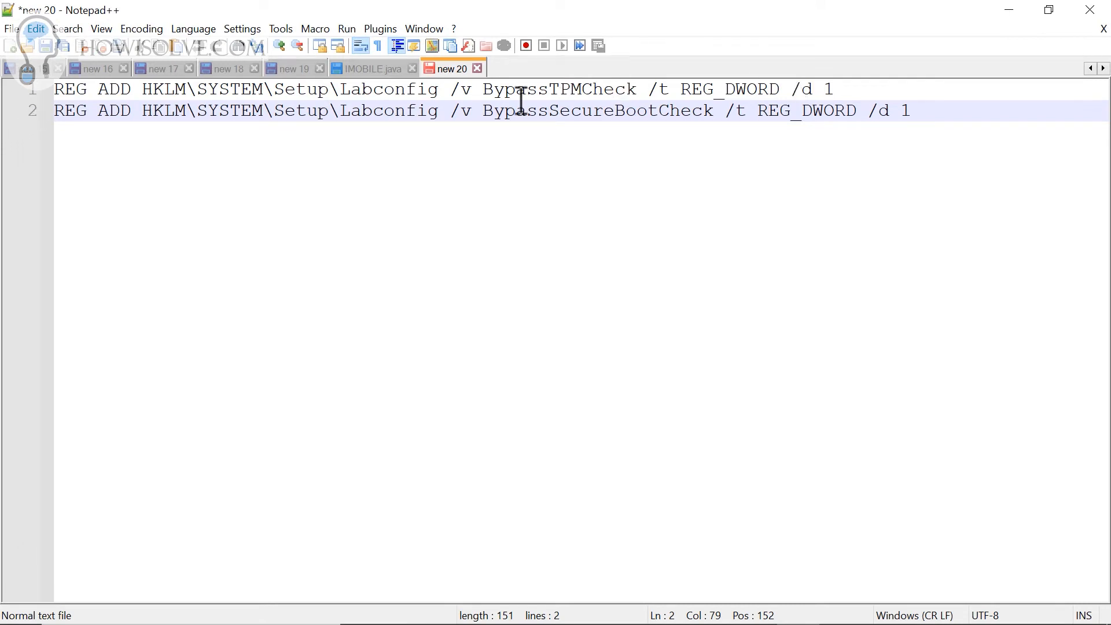
left_click(133, 93)
double_click(161, 94)
left_click(232, 97)
left_click(286, 97)
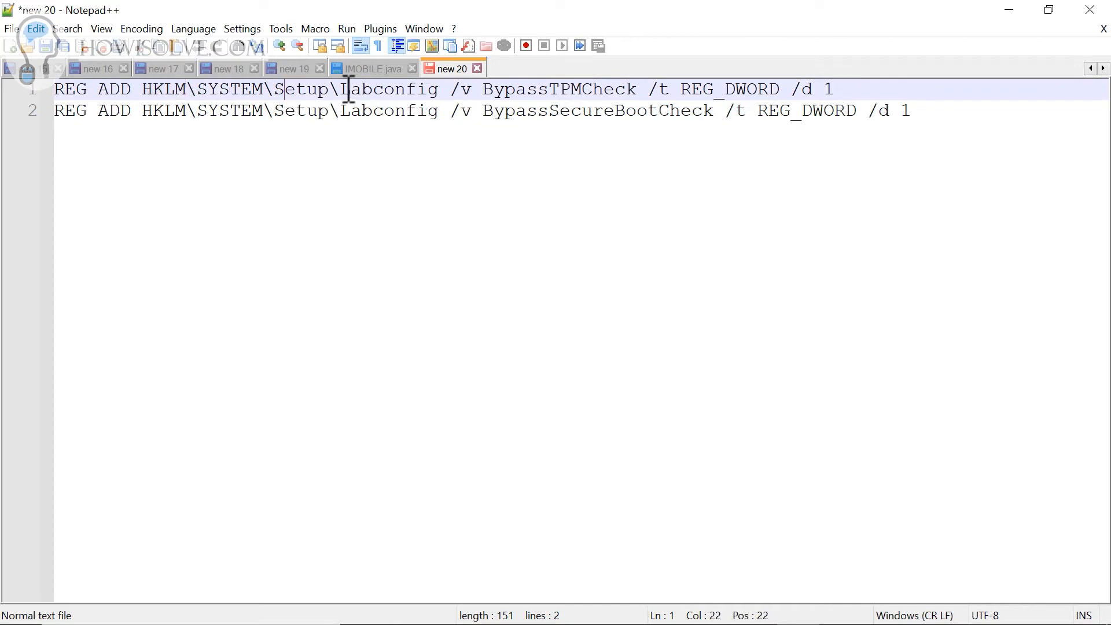
left_click_drag(348, 90, 637, 81)
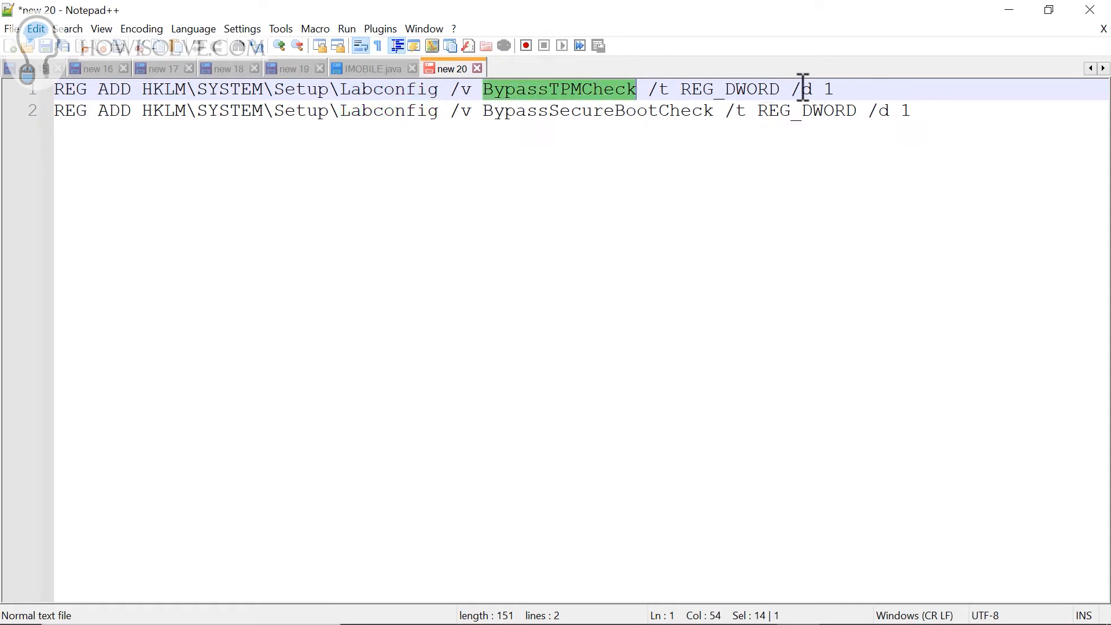
left_click_drag(838, 91, 824, 89)
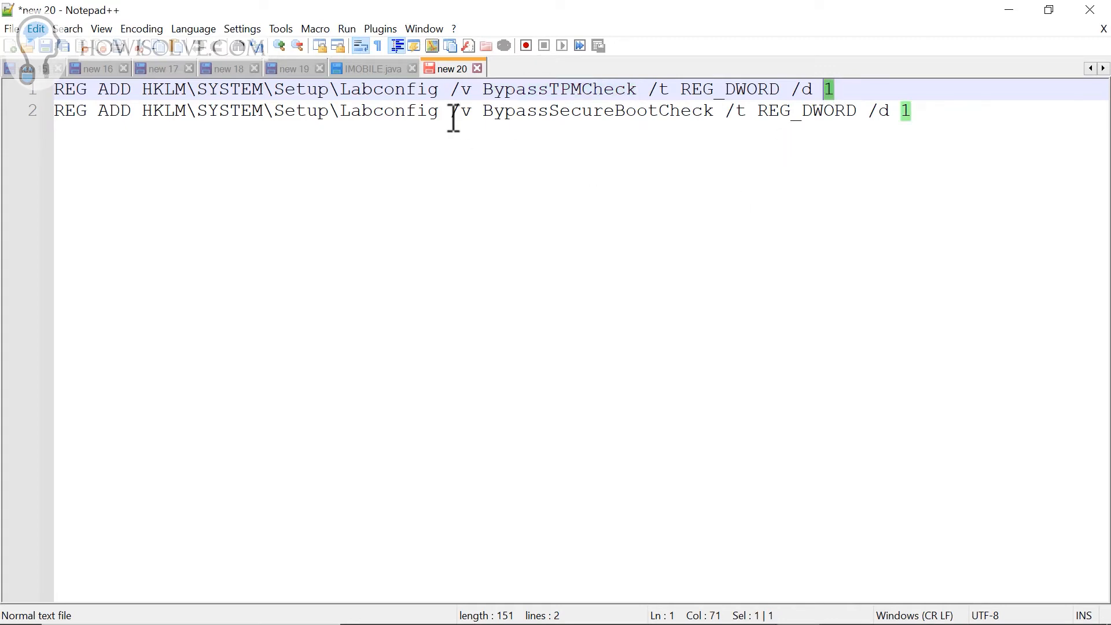
left_click_drag(484, 110, 713, 110)
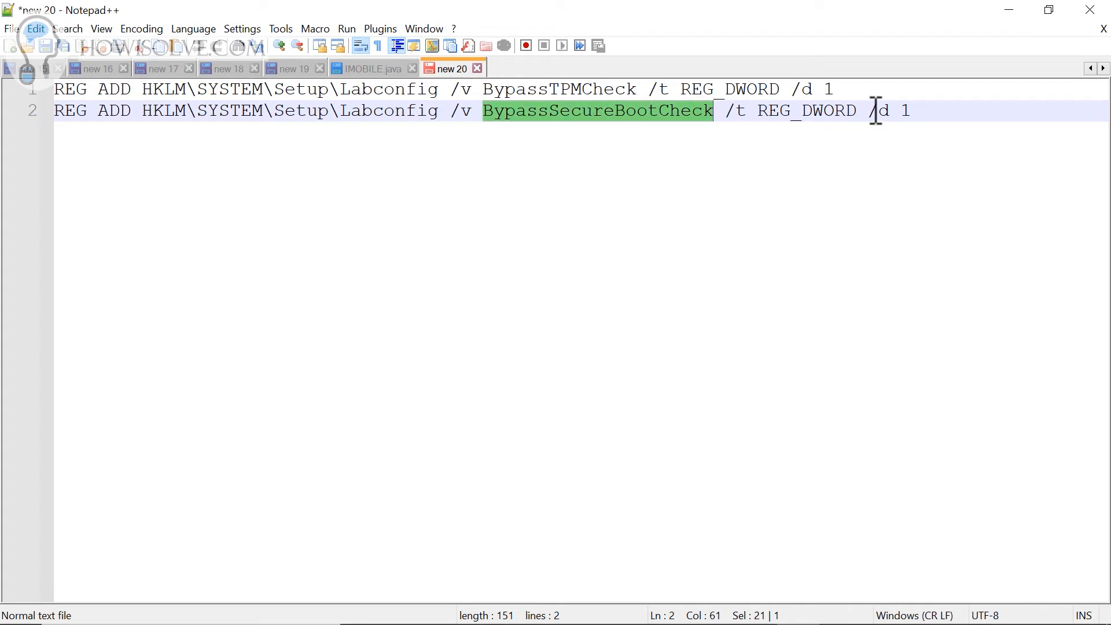
left_click_drag(932, 110, 901, 109)
left_click(866, 93)
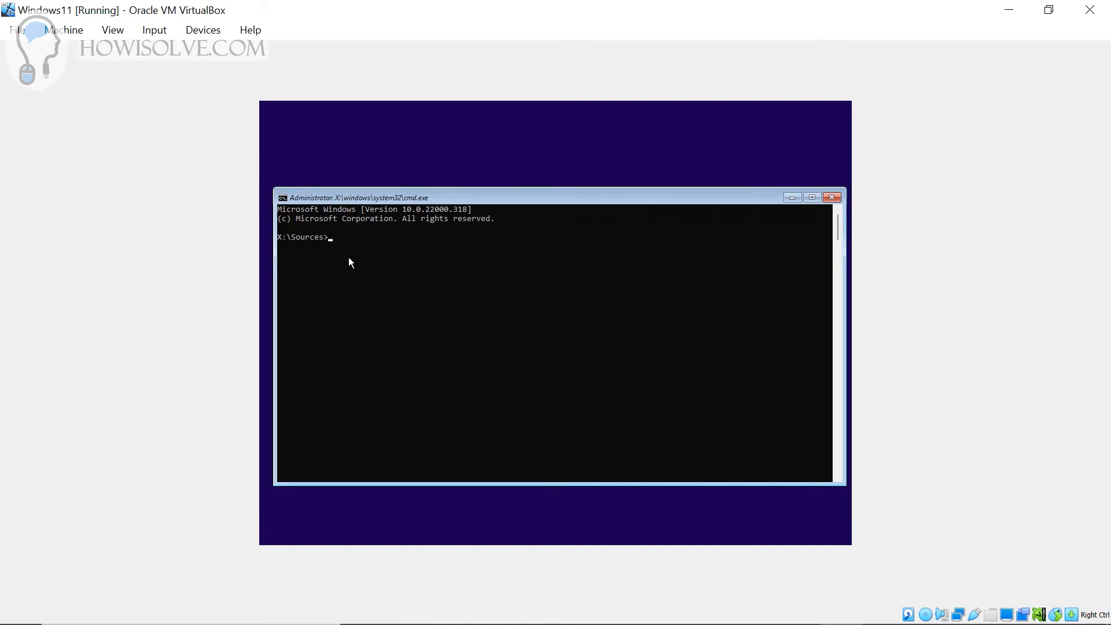
Step: In the virtual machine's command prompt, use REG ADD on HKLM\SYSTEM\Setup\Labconfig to add REG_DWORD values BypassTPMCheck and BypassSecureBootCheck, each set to 1
mouse_move(752, 624)
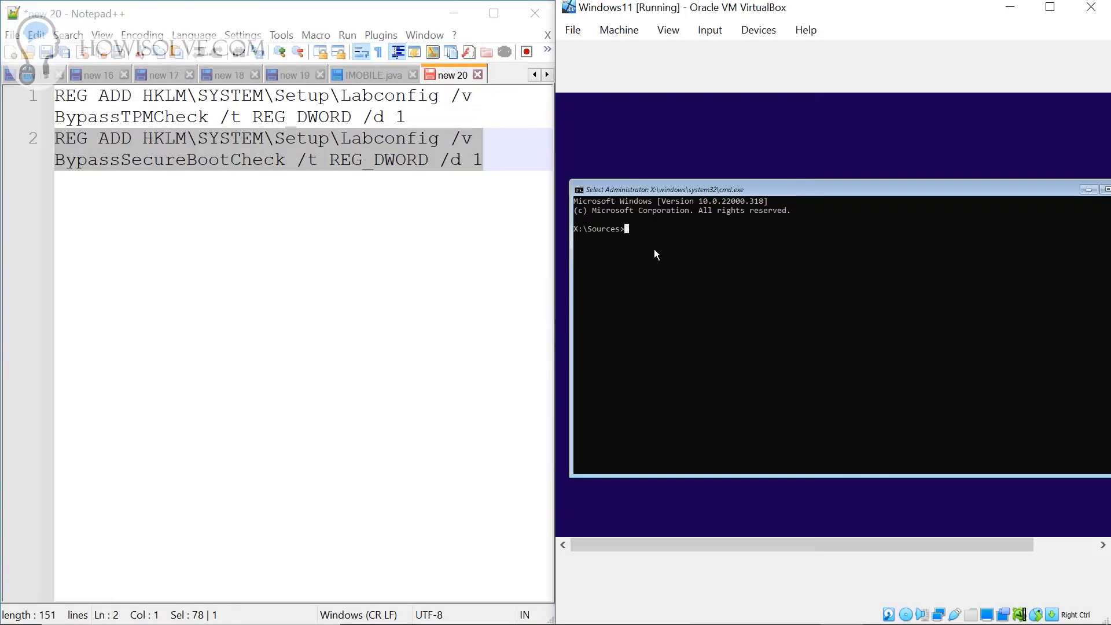
type("REG ADD HKLM\\SYSTEM\\SETUP\\Labconfig /v BypassTPMCheck /t REG_DWORD /d 1")
key("Return")
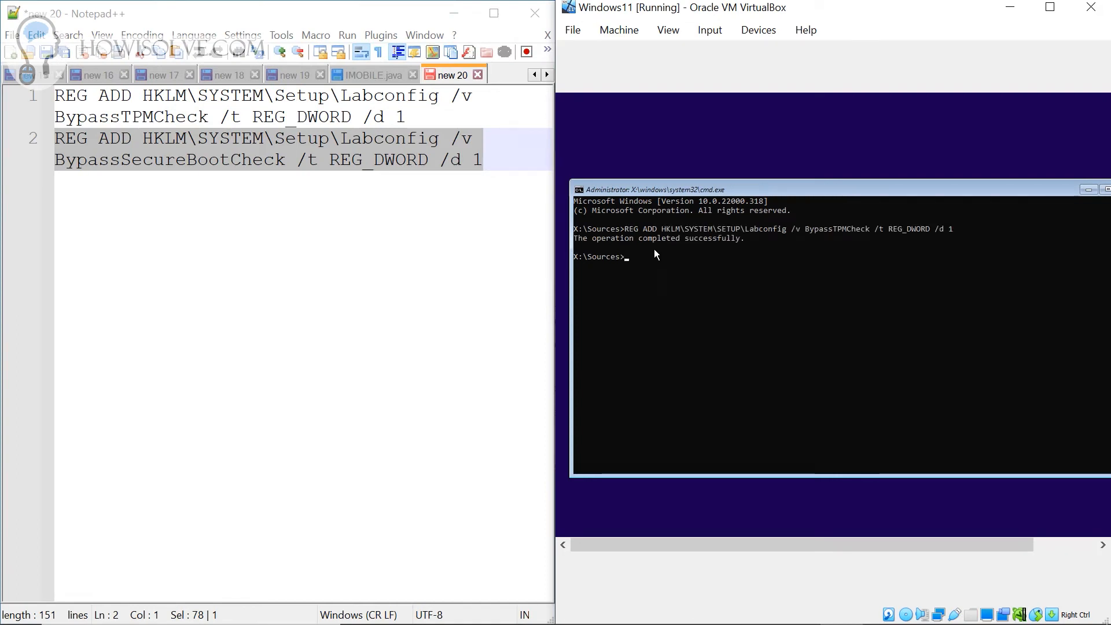
type("RE")
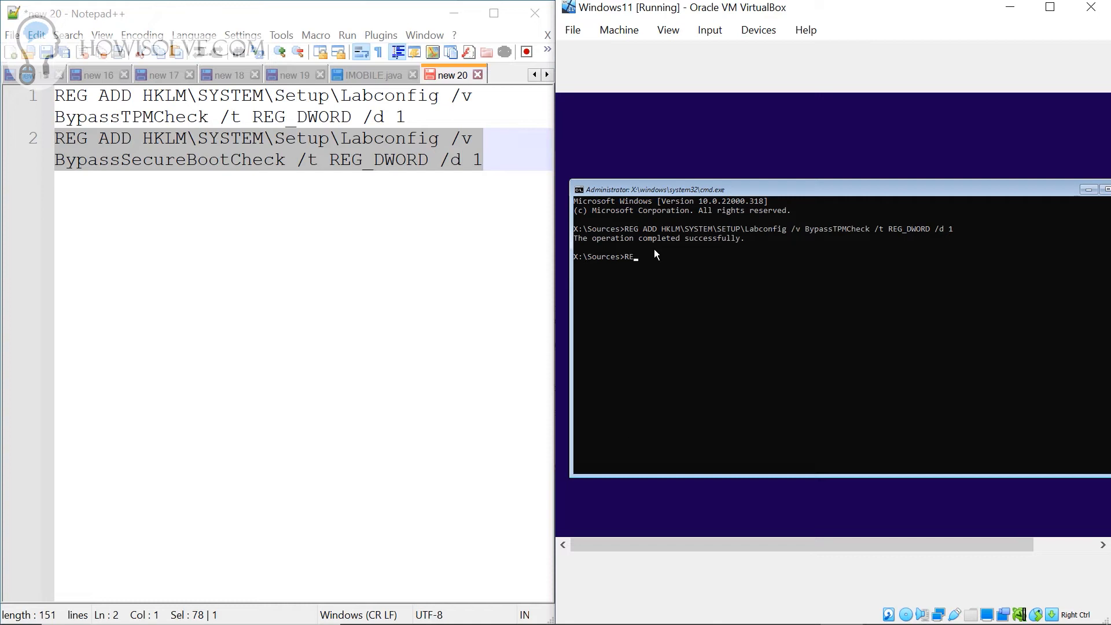
type("G ADD HKLM\\SYSTEM\\Setup\\Labconfig /v BypassSecureBootCheck /t REG_DWORD /d 1")
key("Return")
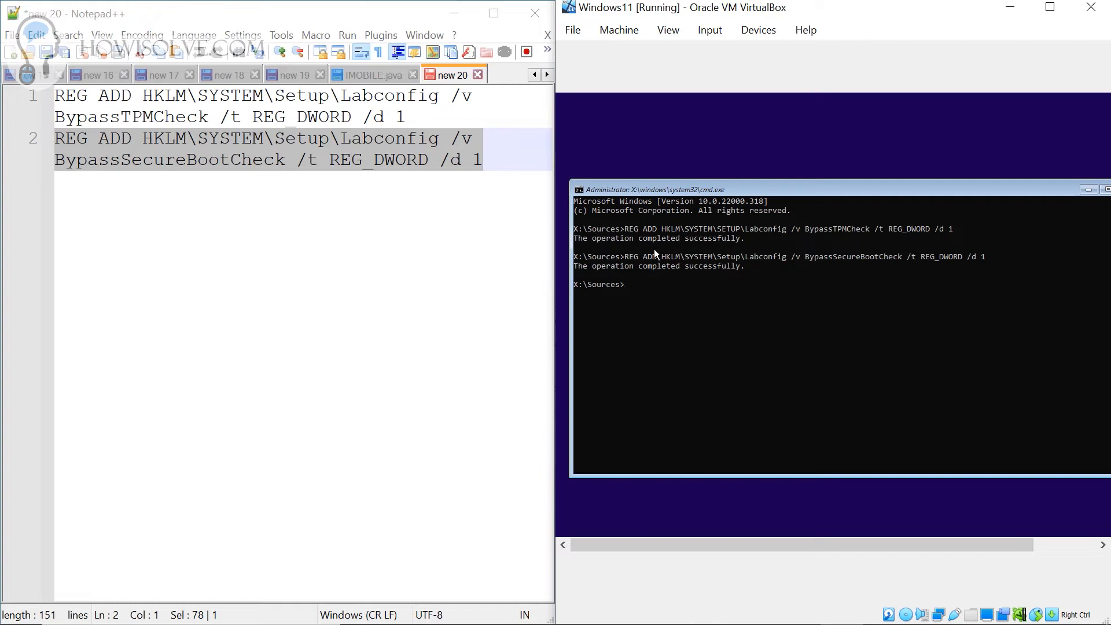
Step: Open the Registry Editor with regedit and view the values in HKEY_LOCAL_MACHINE\SYSTEM\Setup\Labconfig
type("regedit")
key("Return")
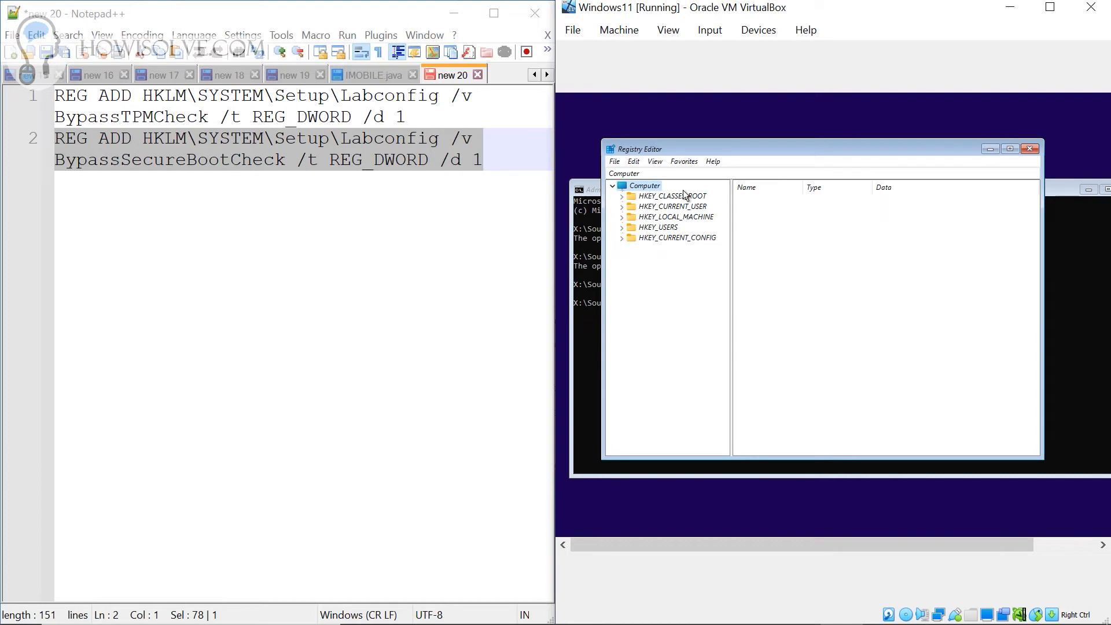
left_click(621, 217)
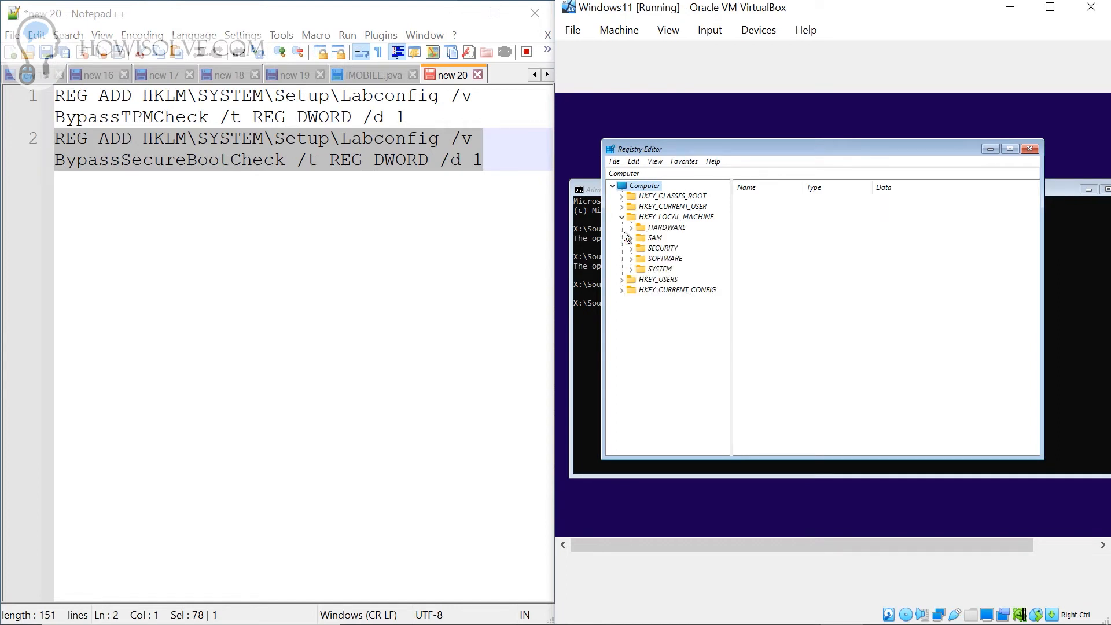
left_click(631, 269)
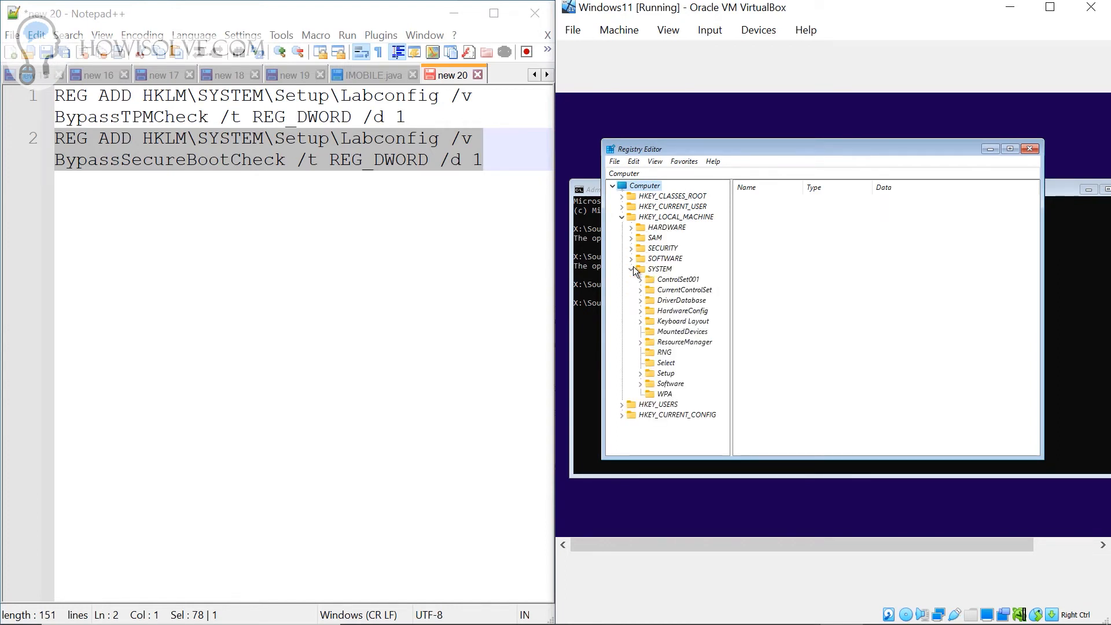
left_click(639, 372)
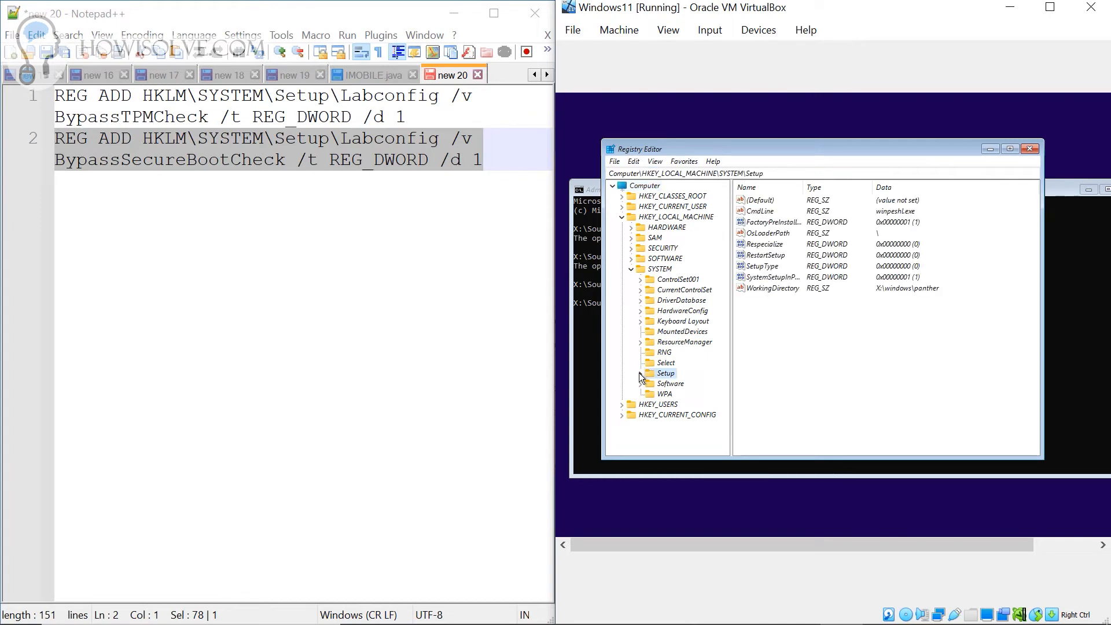
left_click(640, 373)
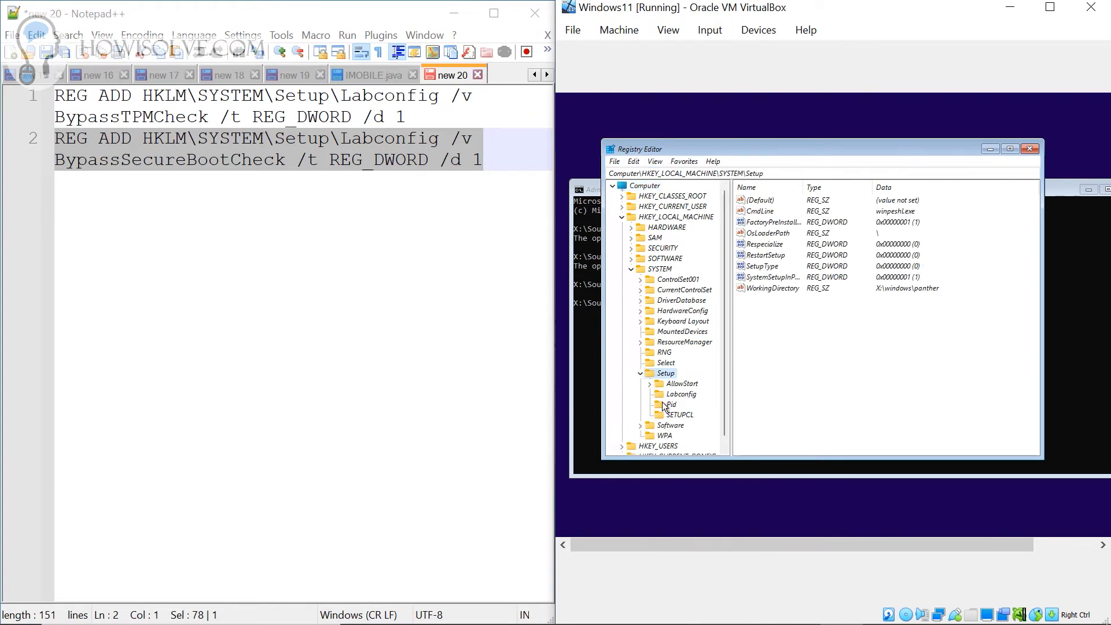
left_click(677, 395)
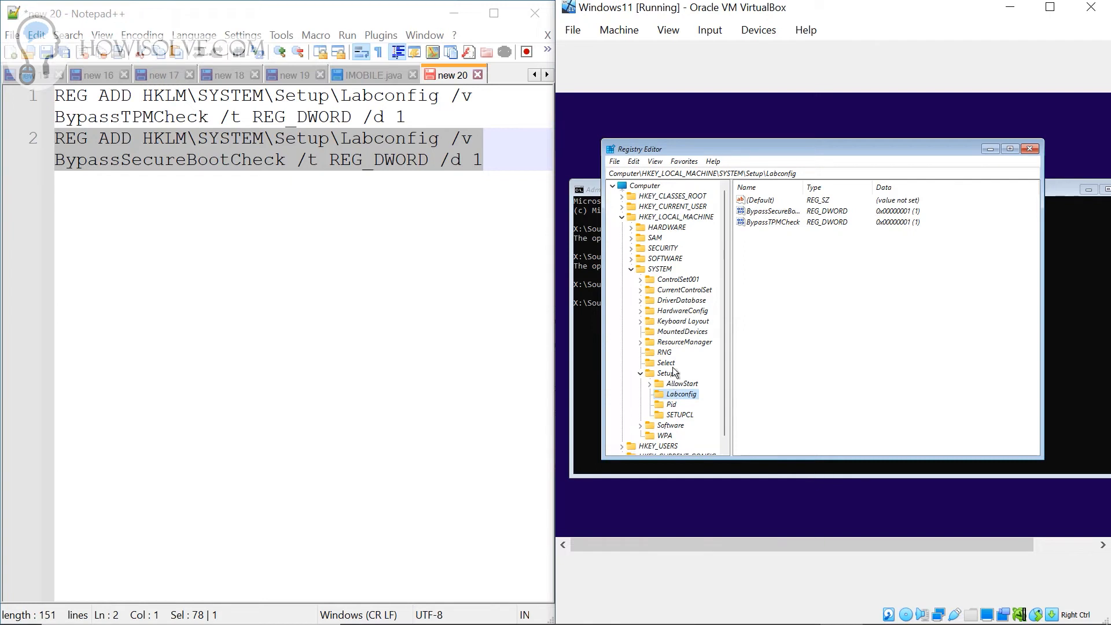
Step: Try to create a key named Labconfig under Setup, and delete the new key
left_click(668, 375)
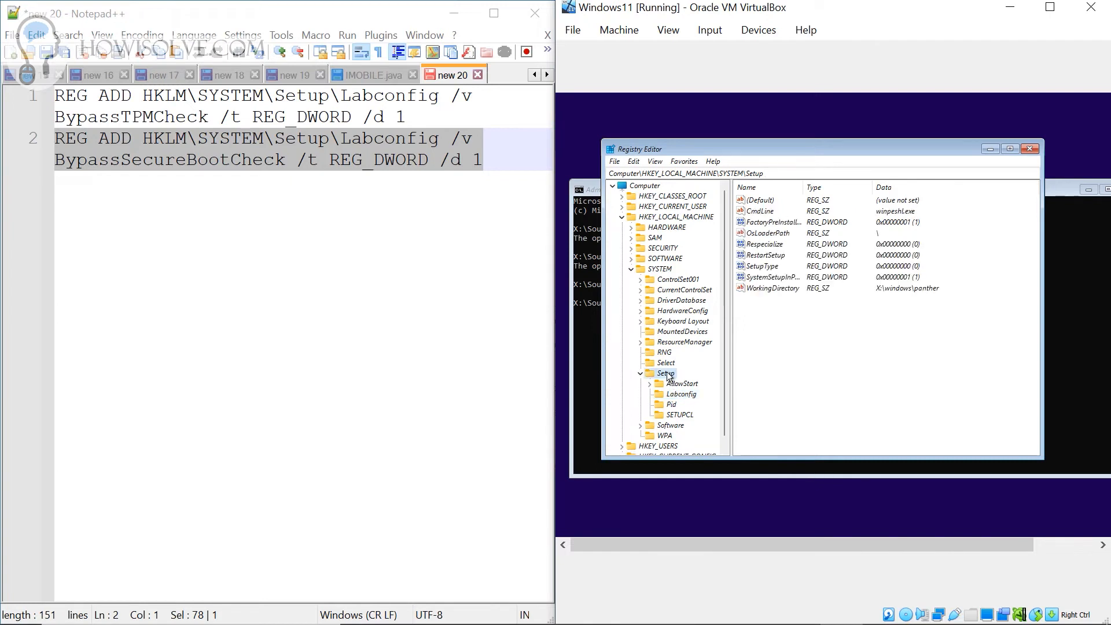
right_click(668, 375)
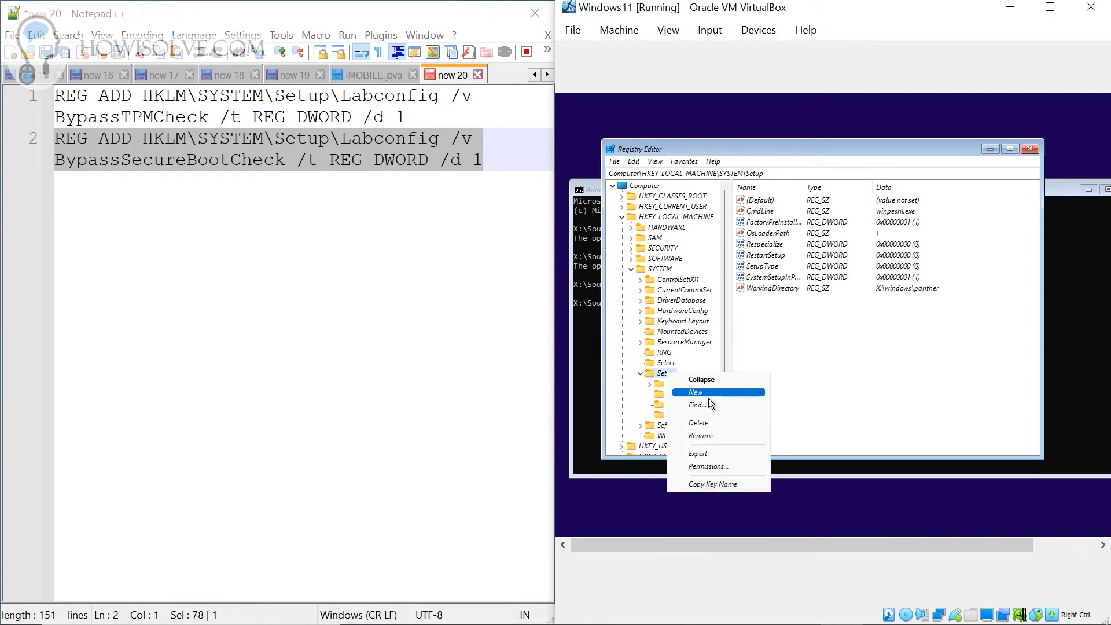
mouse_move(718, 391)
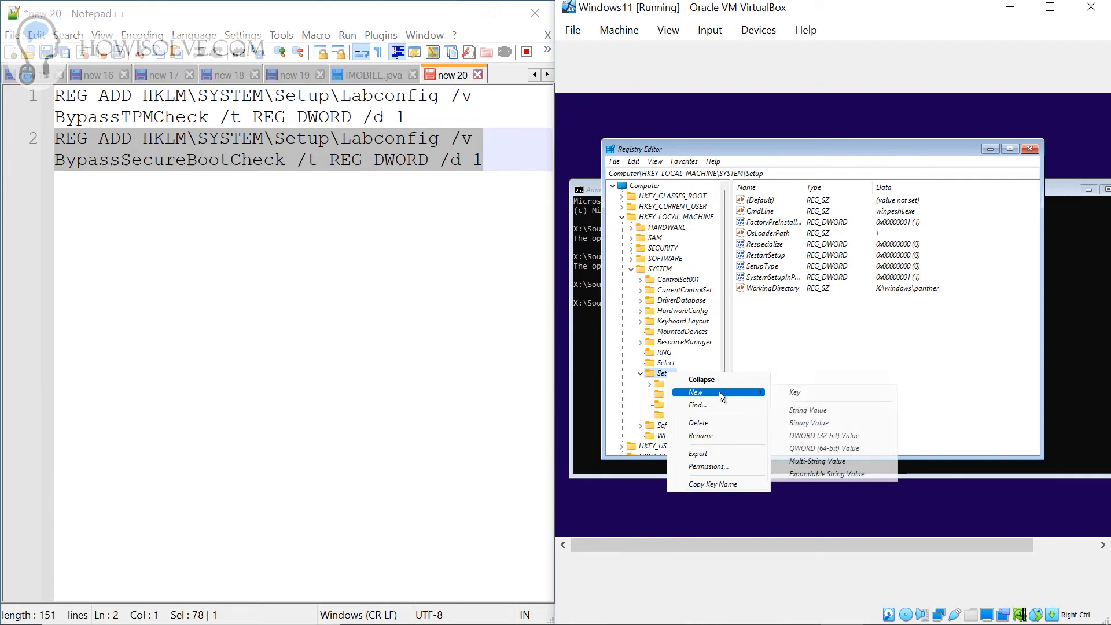
left_click(797, 391)
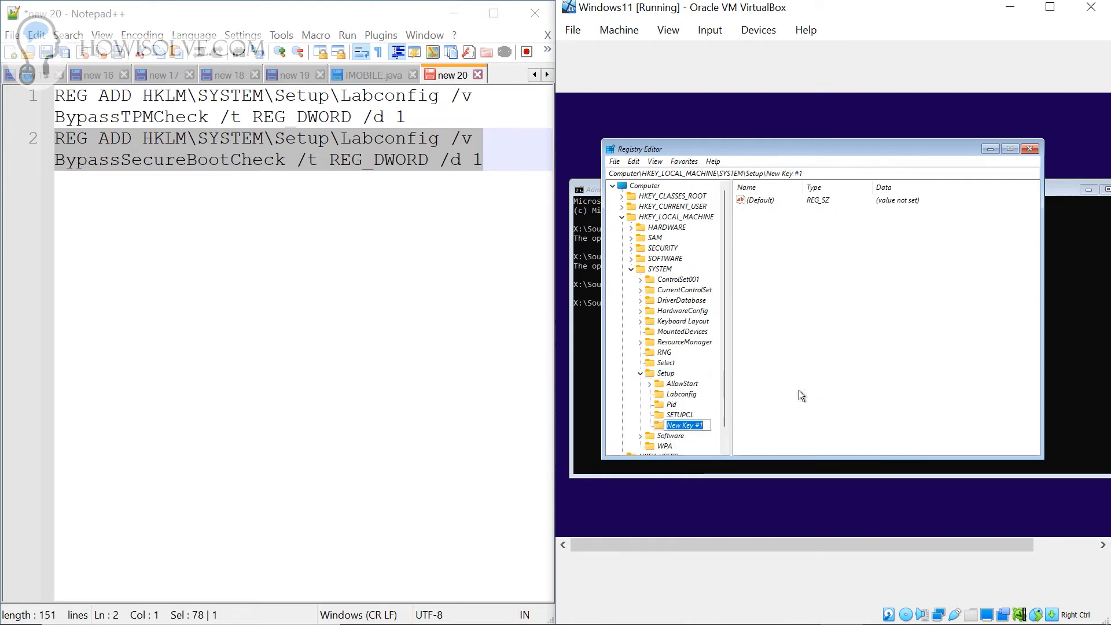
type("LA")
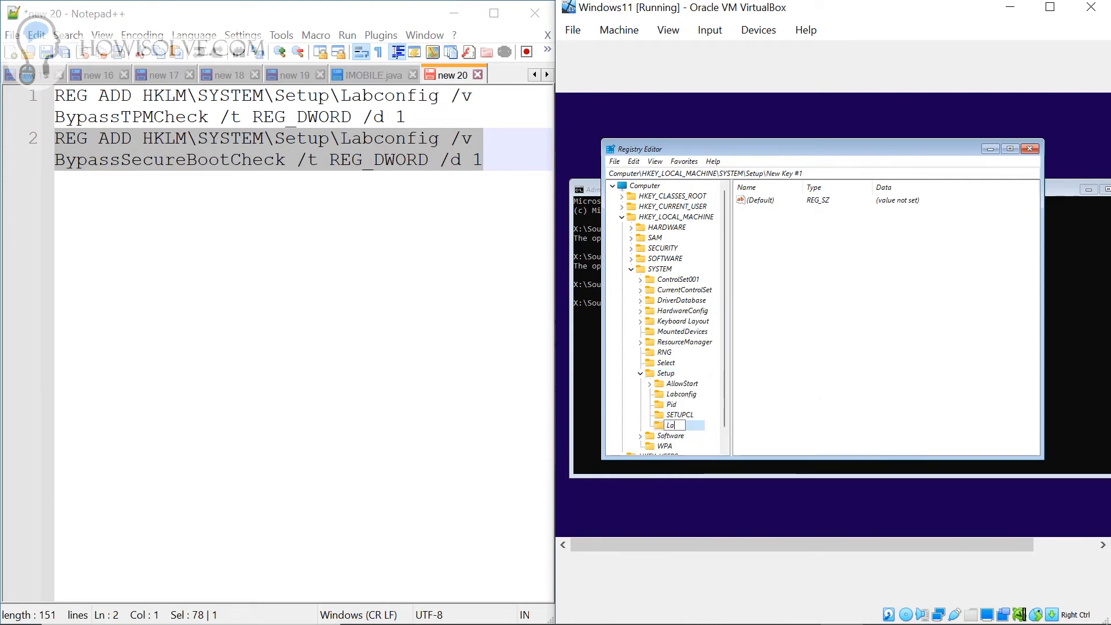
type("bconfig")
key("Return")
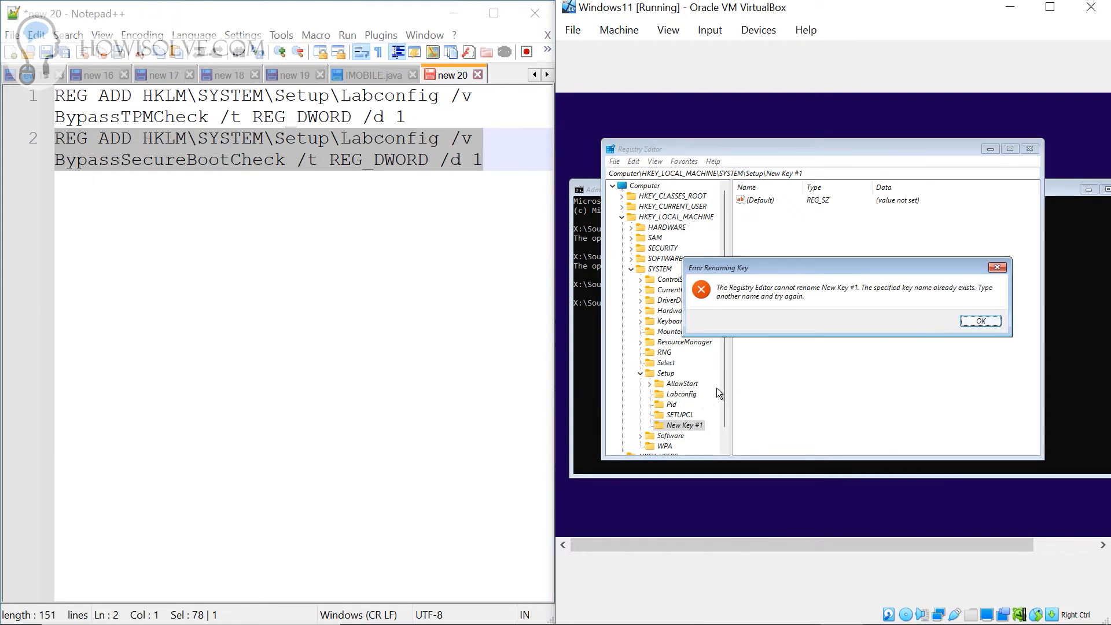
left_click(985, 320)
key("Delete")
key("Return")
Step: In the Labconfig key, widen the Name column and try to add a DWORD (32-bit) value named BypassSecureBootCheck
left_click(682, 394)
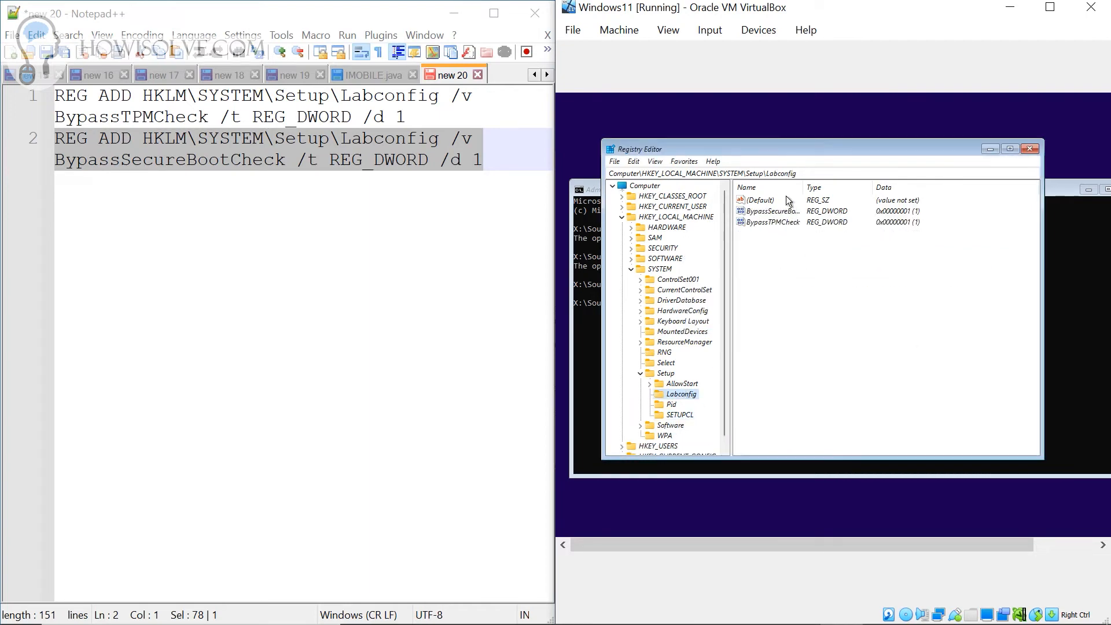
left_click_drag(803, 186, 839, 186)
left_click(768, 299)
right_click(776, 296)
mouse_move(801, 303)
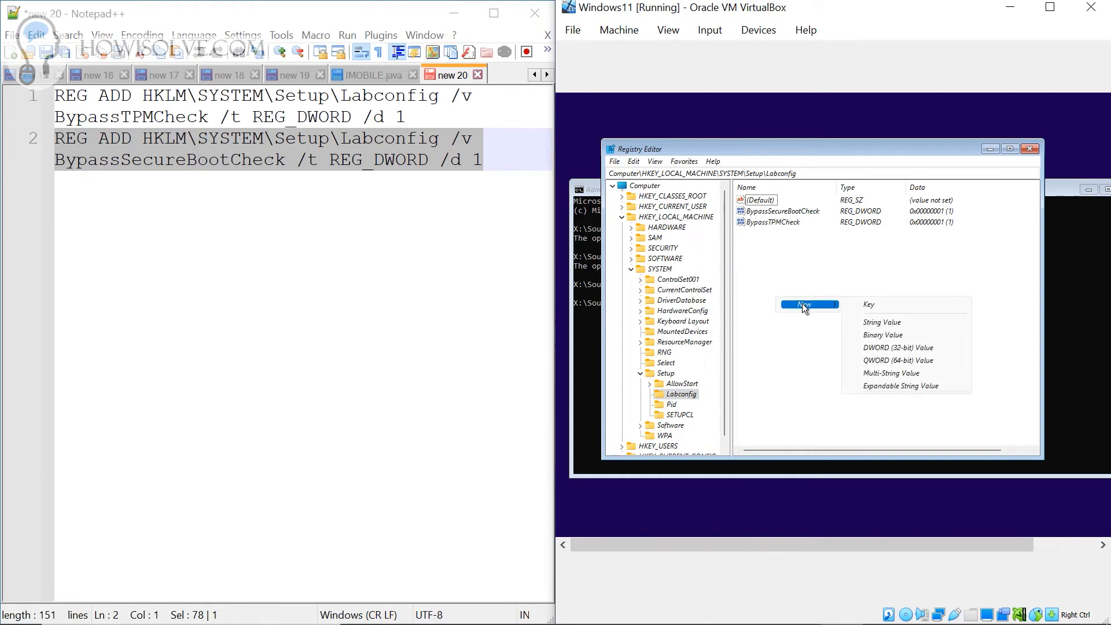
left_click(896, 349)
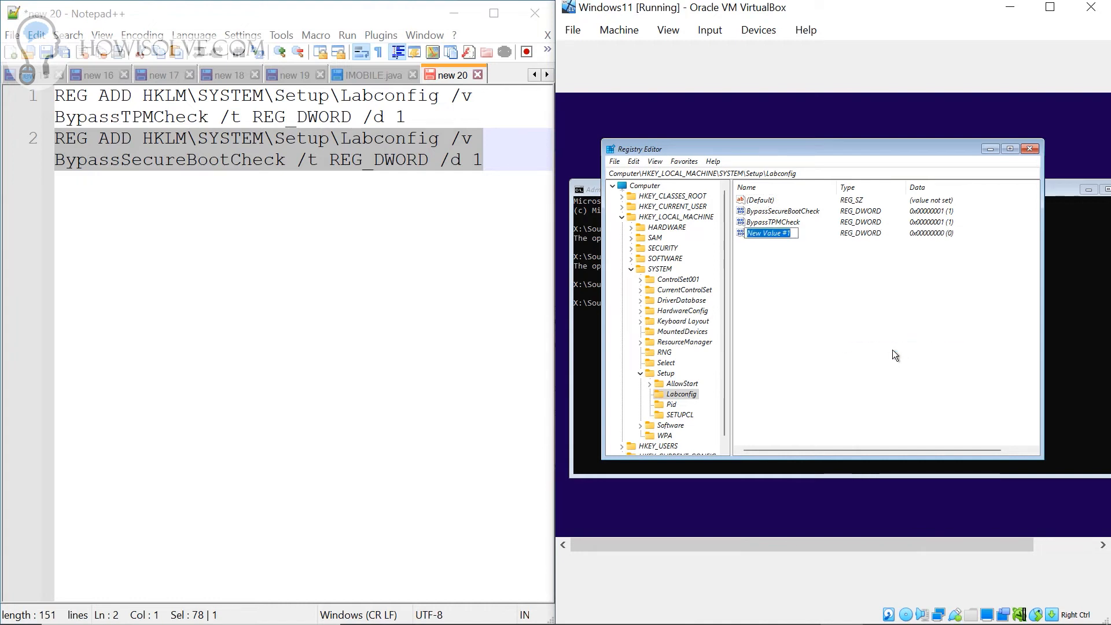
type("By")
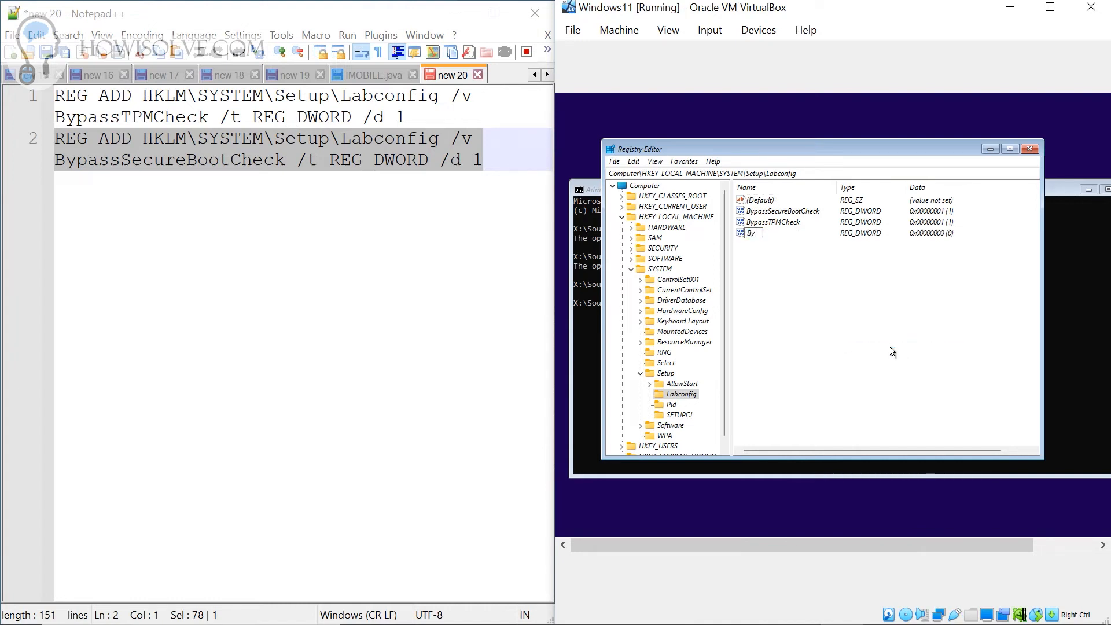
type("passSecure")
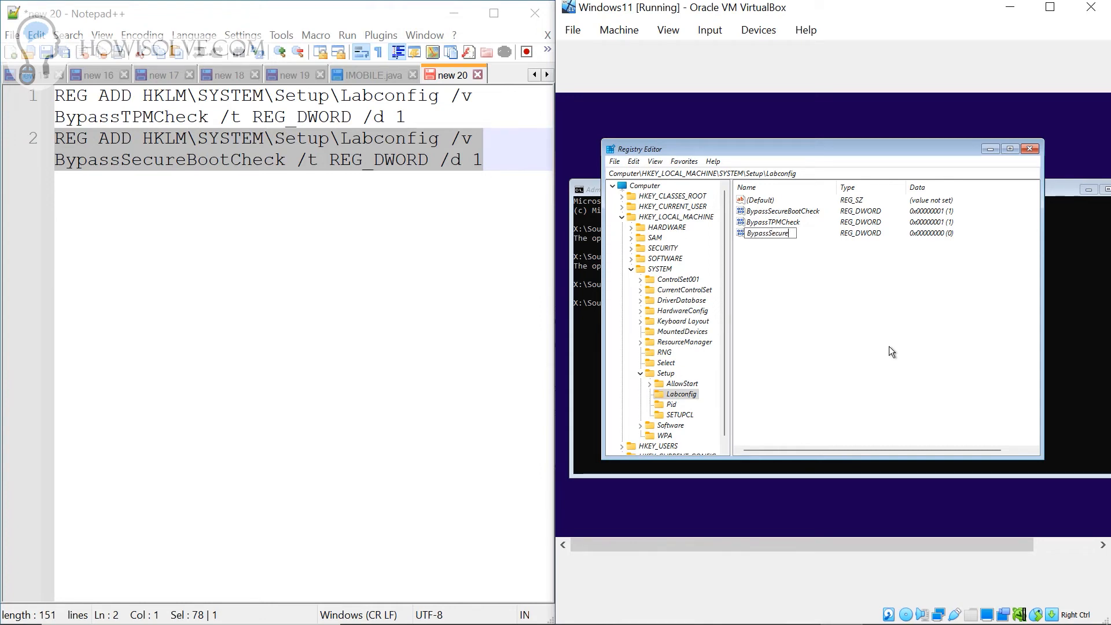
type("Boot")
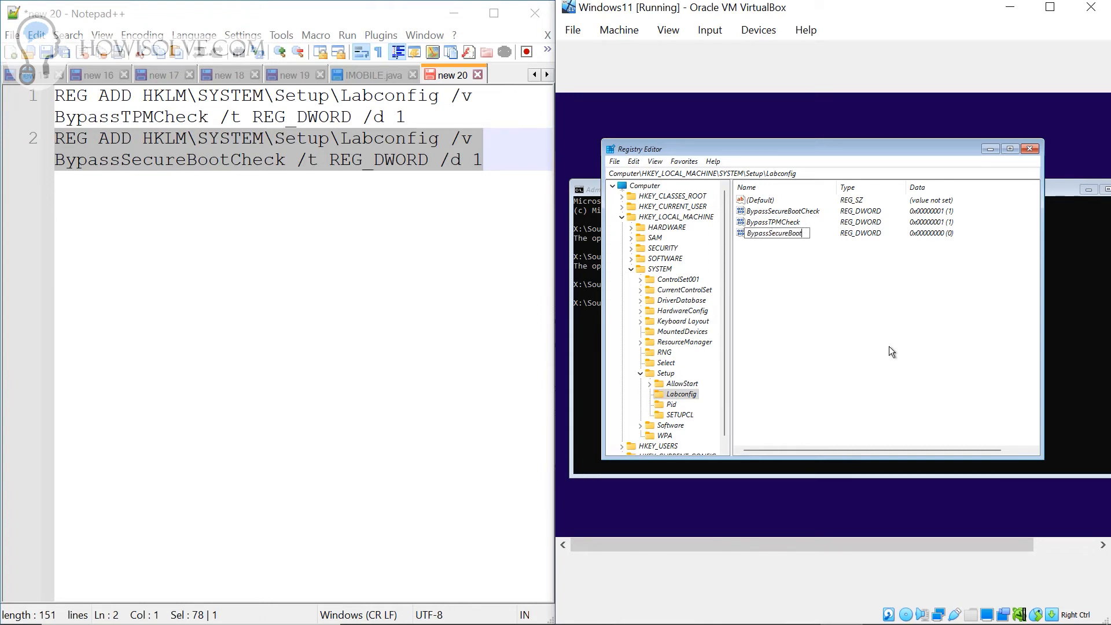
type("Check")
key("Return")
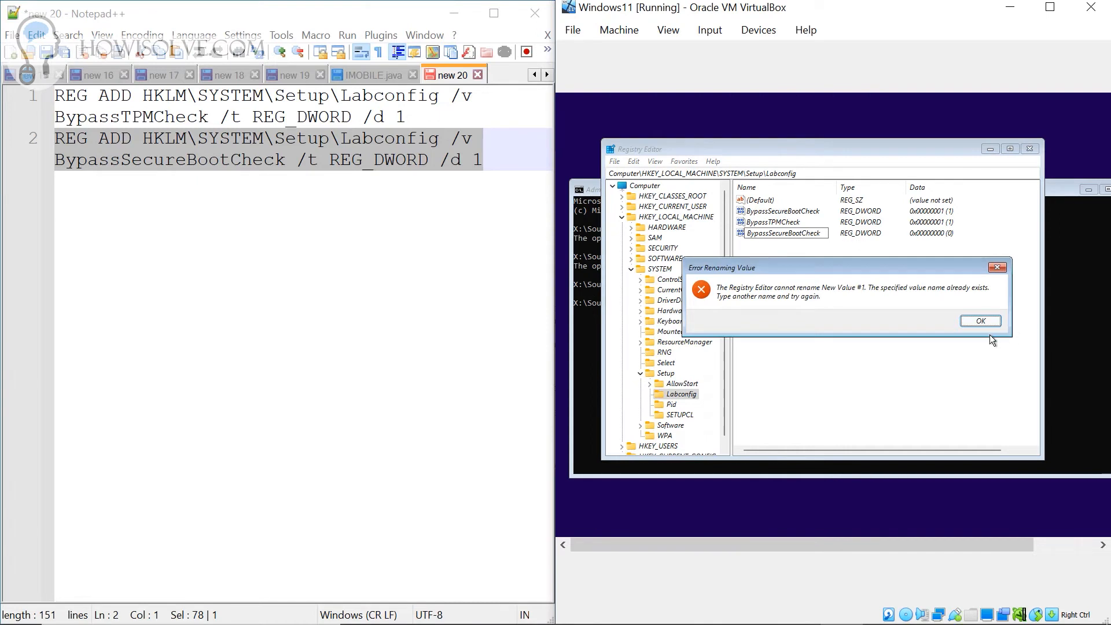
left_click(972, 323)
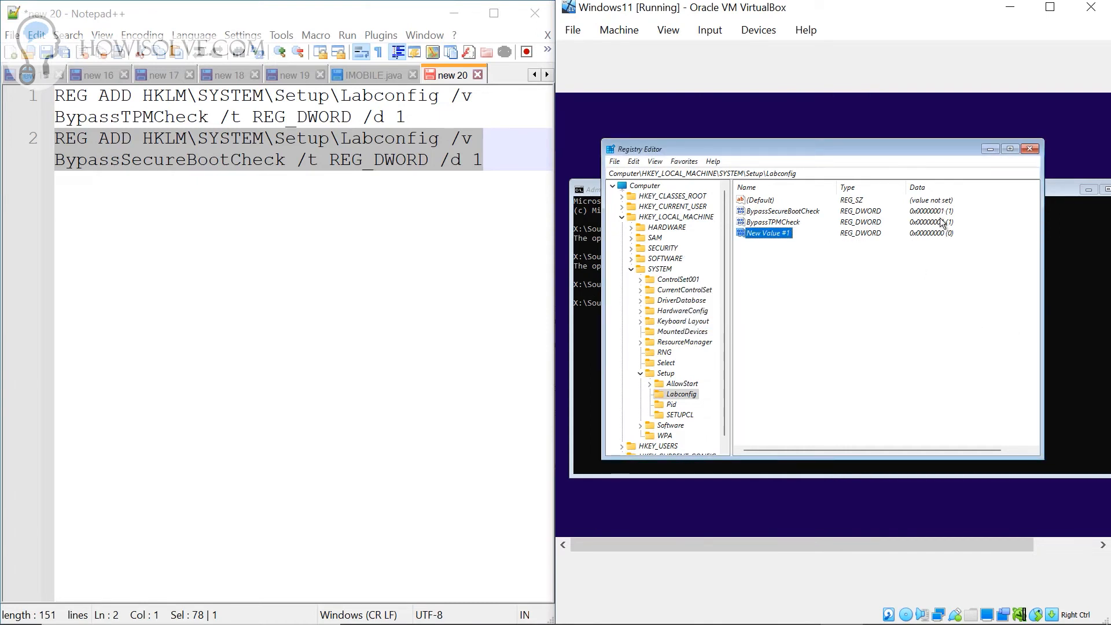
Step: Set the data of the newly added DWORD value in Labconfig to 1
left_click(781, 243)
double_click(752, 235)
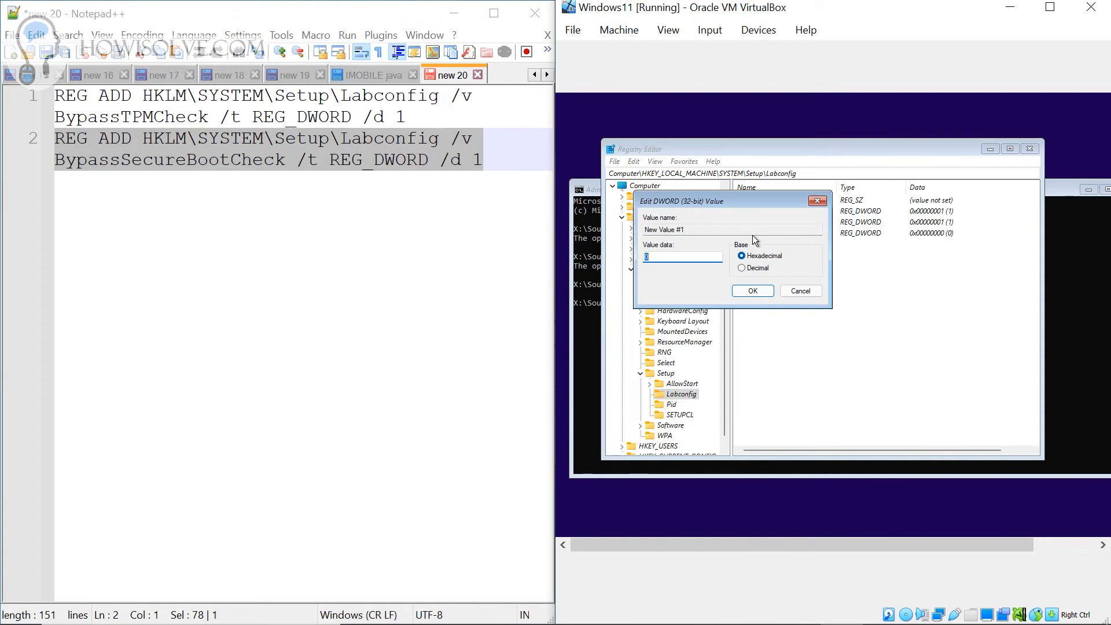
type("1")
left_click(755, 292)
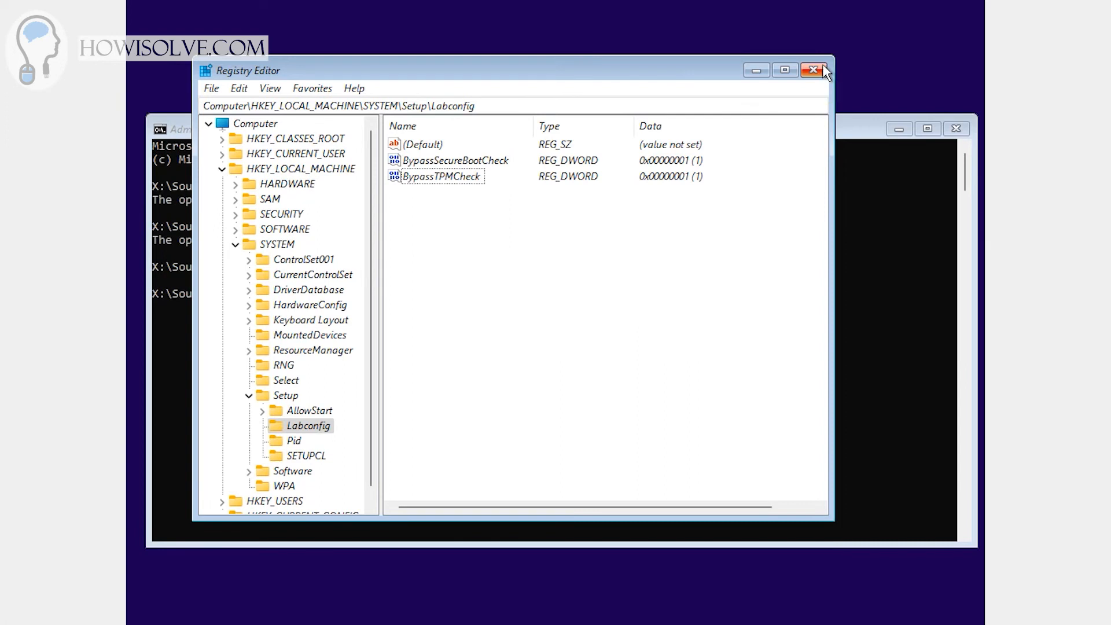
Step: Close the Registry Editor and the command prompt, and start the Windows installation
left_click(820, 69)
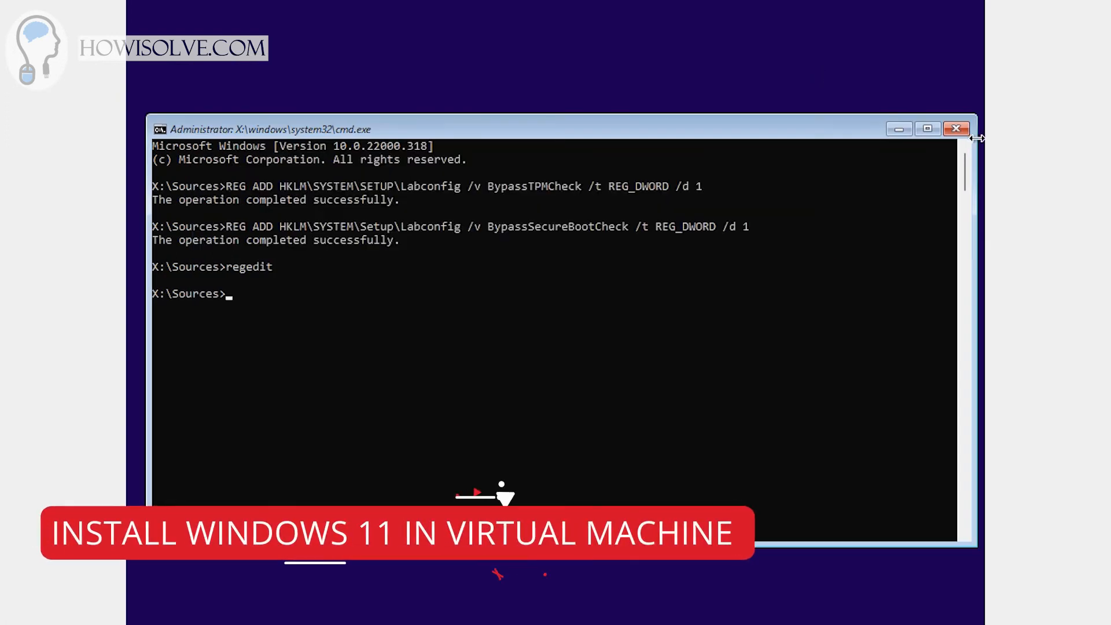
left_click(953, 131)
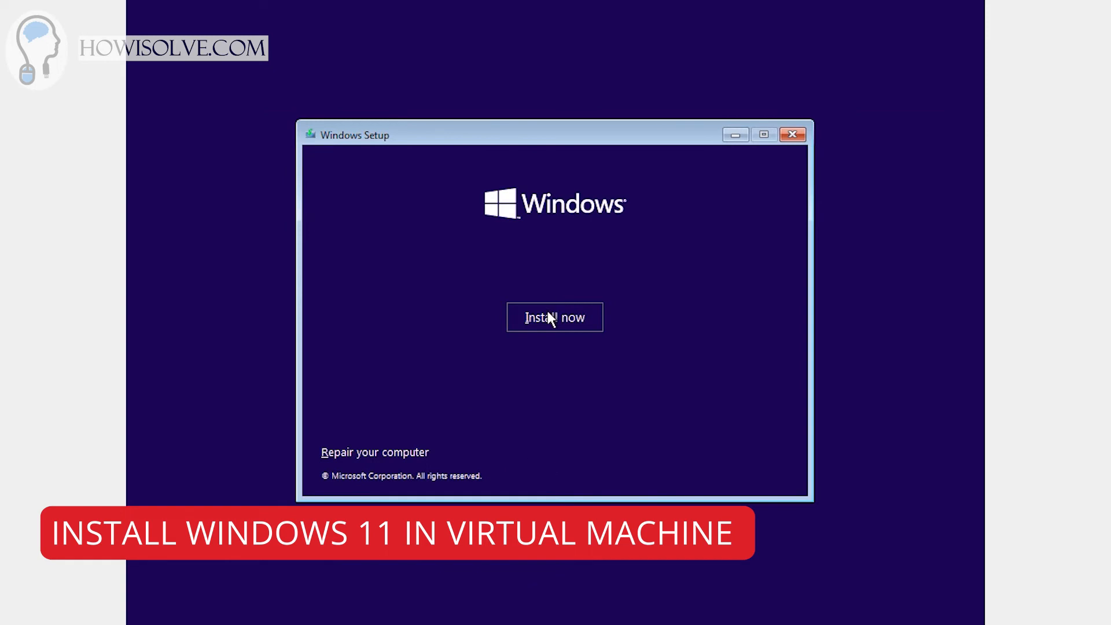
left_click(548, 312)
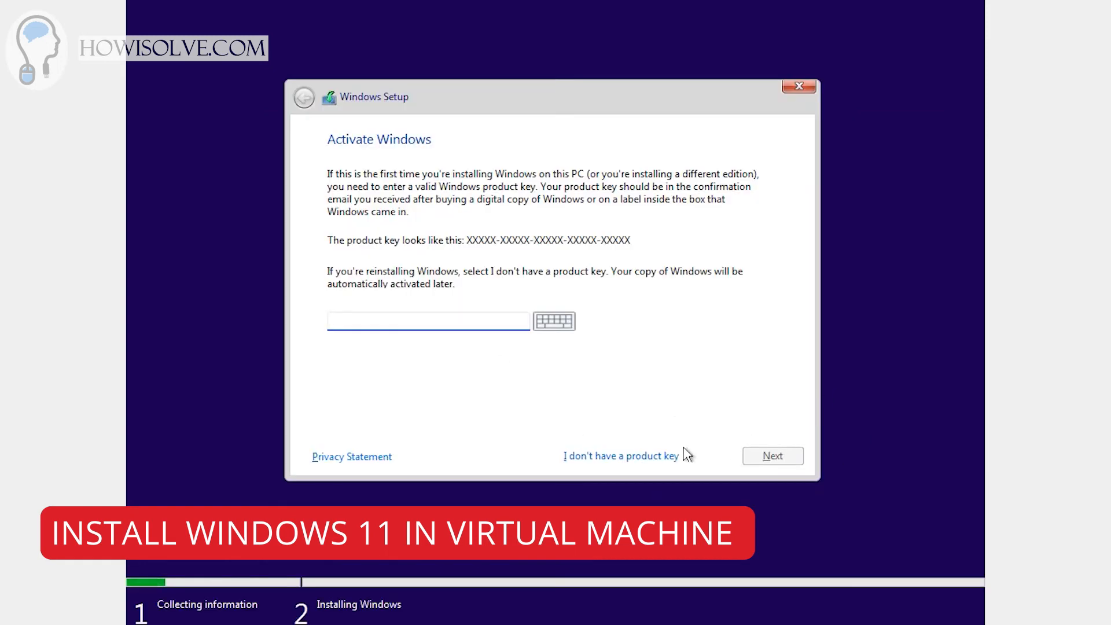
Step: Continue without a product key and choose Windows 11 Pro as the operating system to install
left_click(651, 456)
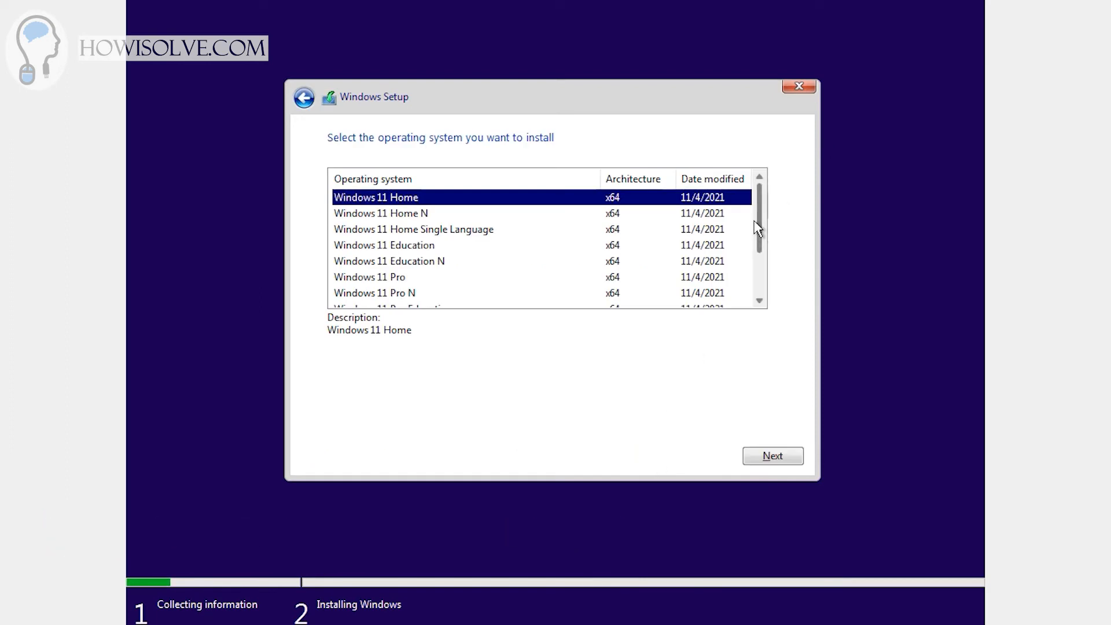
scroll(761, 226, "down", 1)
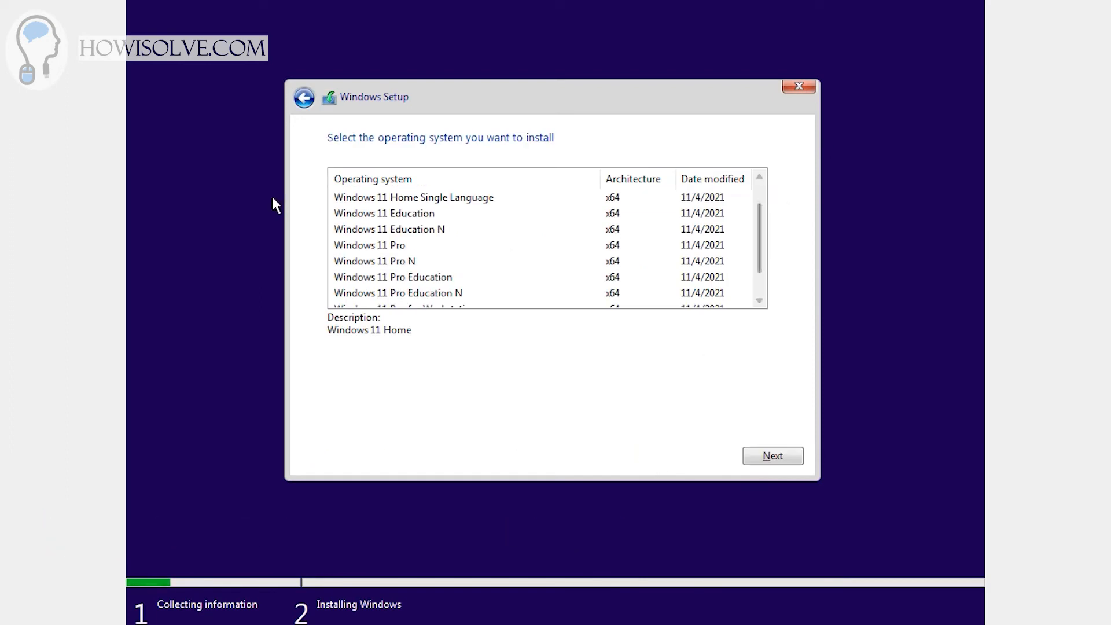
left_click(361, 249)
scroll(761, 237, "up", 1)
scroll(761, 246, "down", 1)
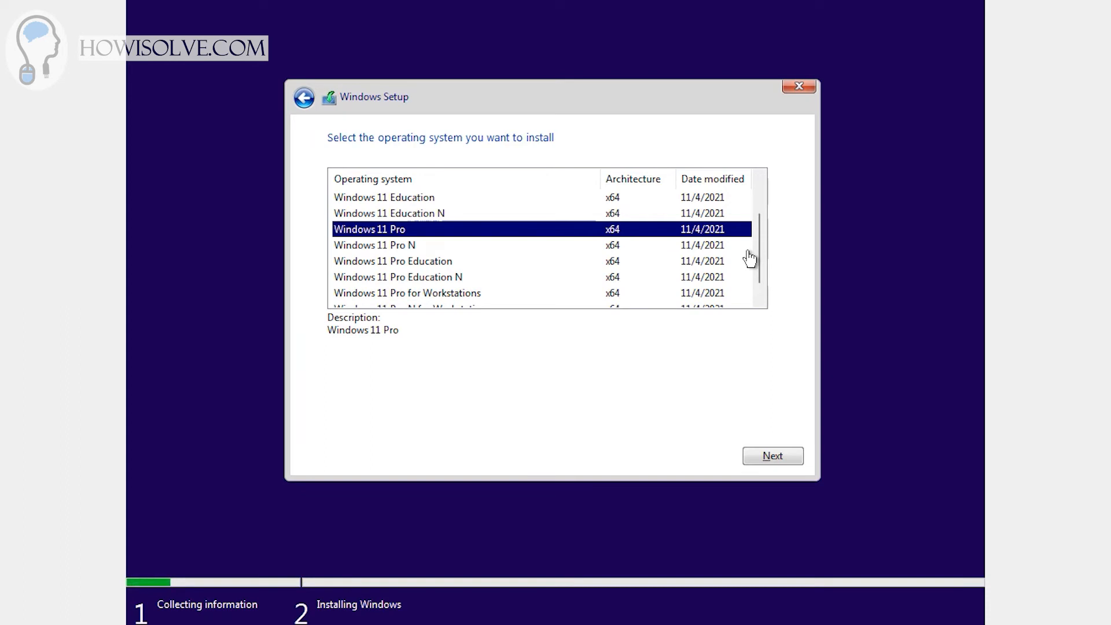
left_click(781, 457)
Step: Accept the Microsoft Software License Terms and choose the Custom: Install Windows only (advanced) installation type
left_click(332, 424)
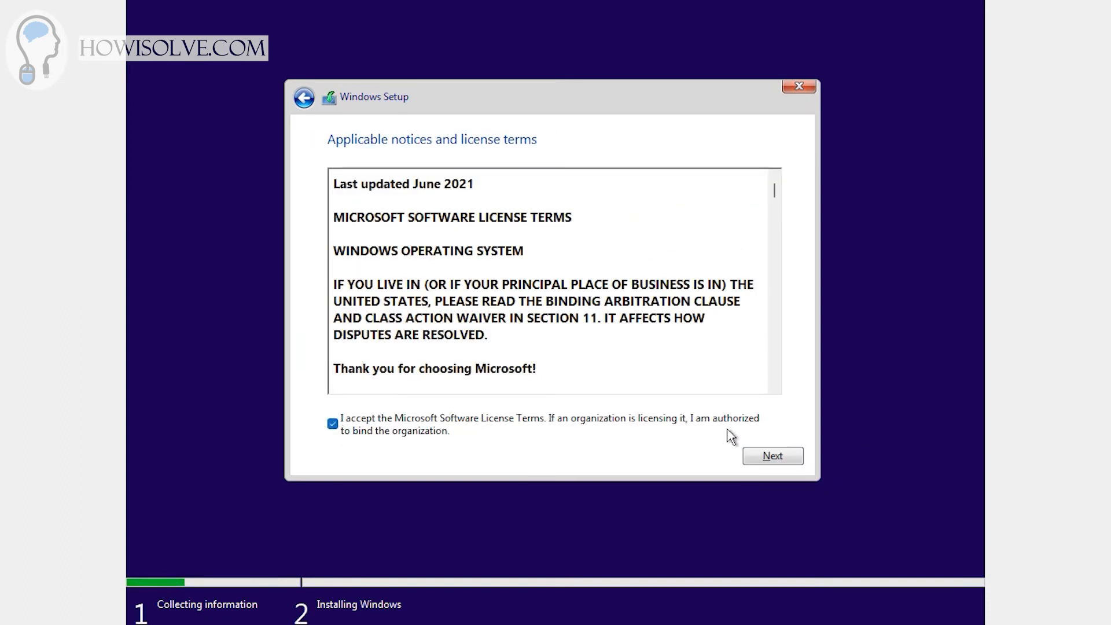
left_click(775, 455)
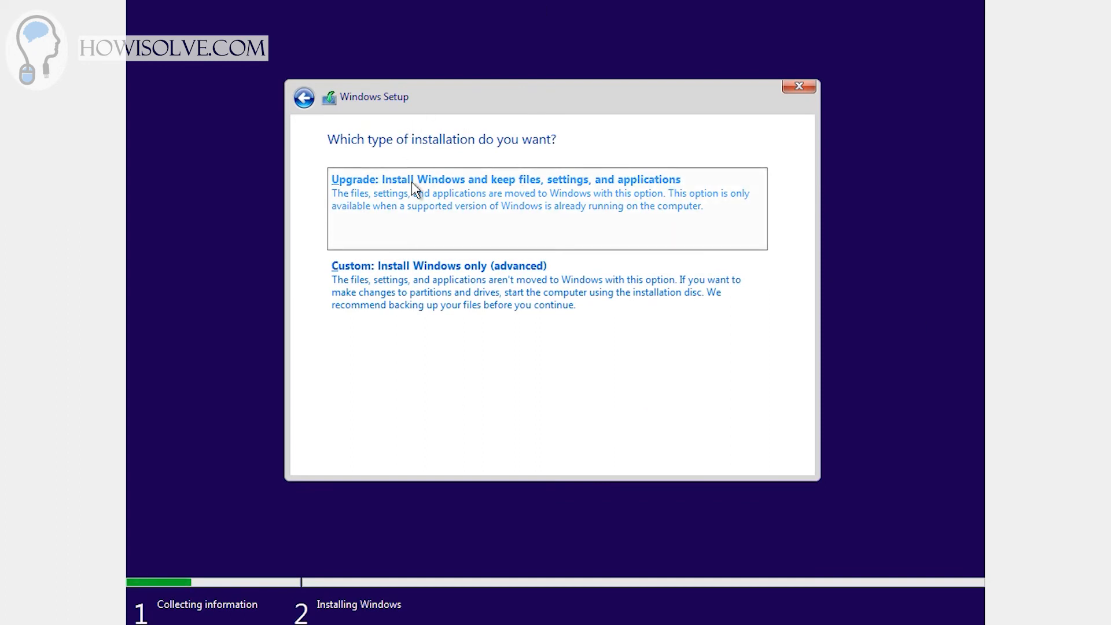
left_click(471, 341)
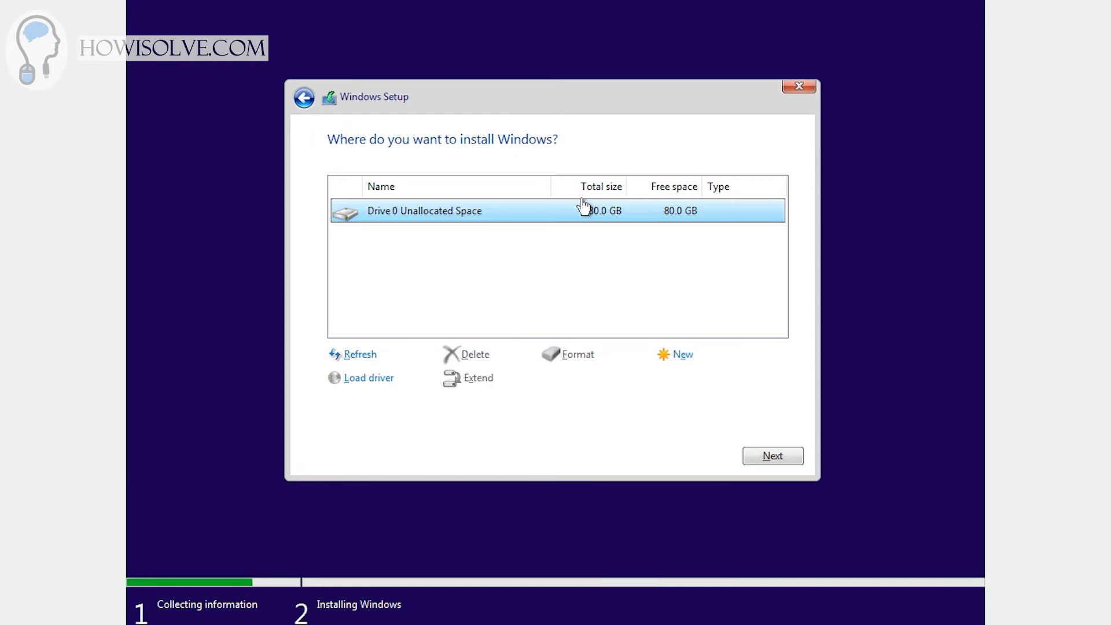
Step: Create an 81920 MB partition in Drive 0's unallocated space, allowing the additional partitions for system files
left_click(685, 356)
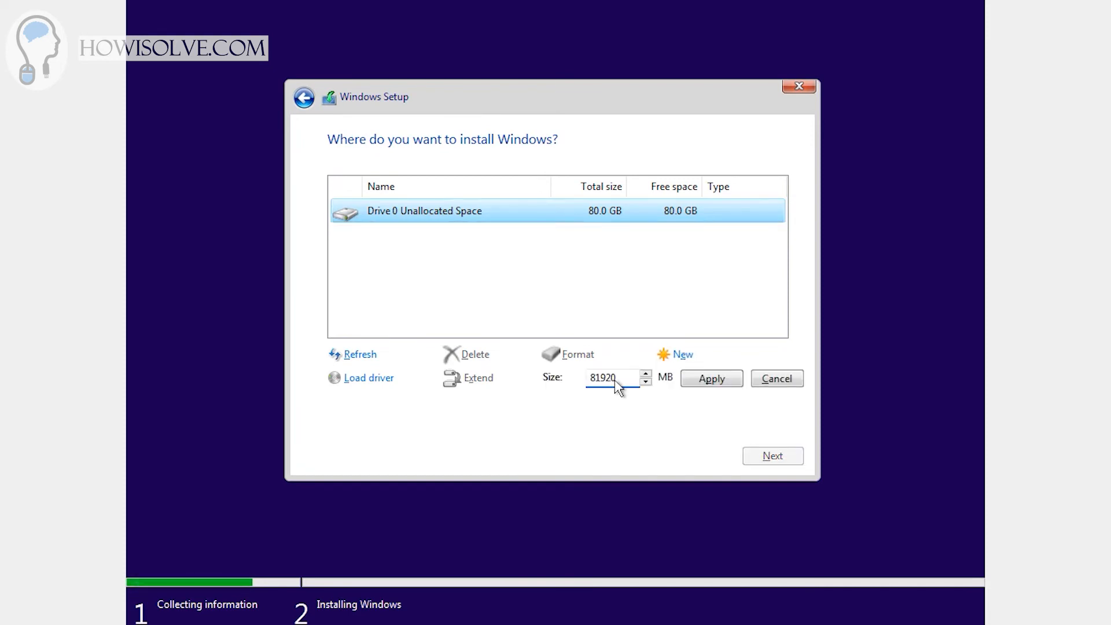
left_click(725, 383)
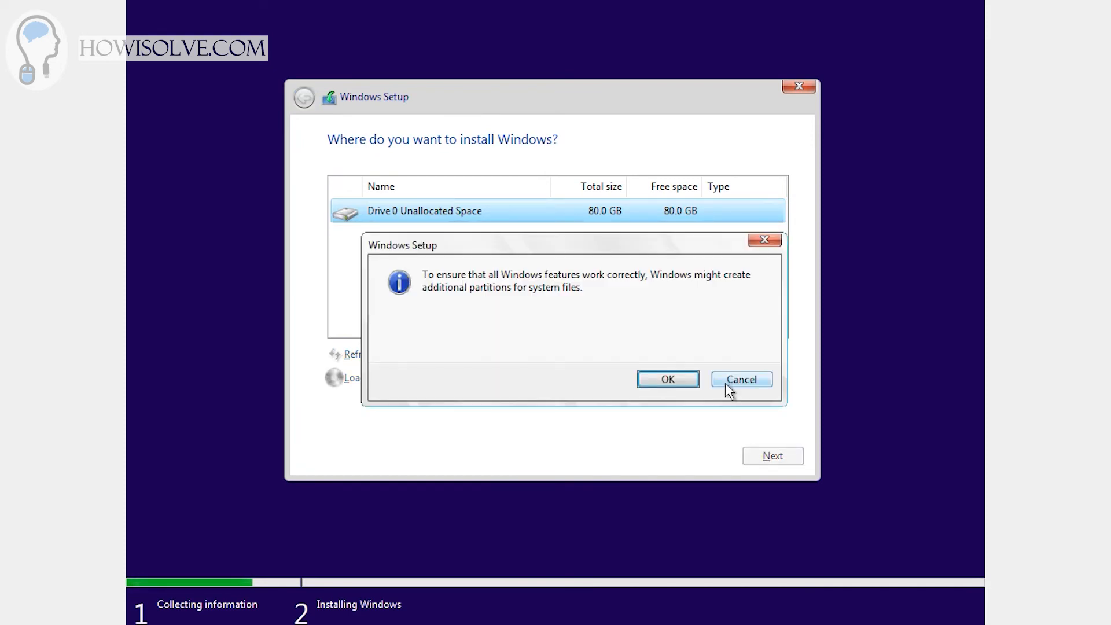
left_click(657, 380)
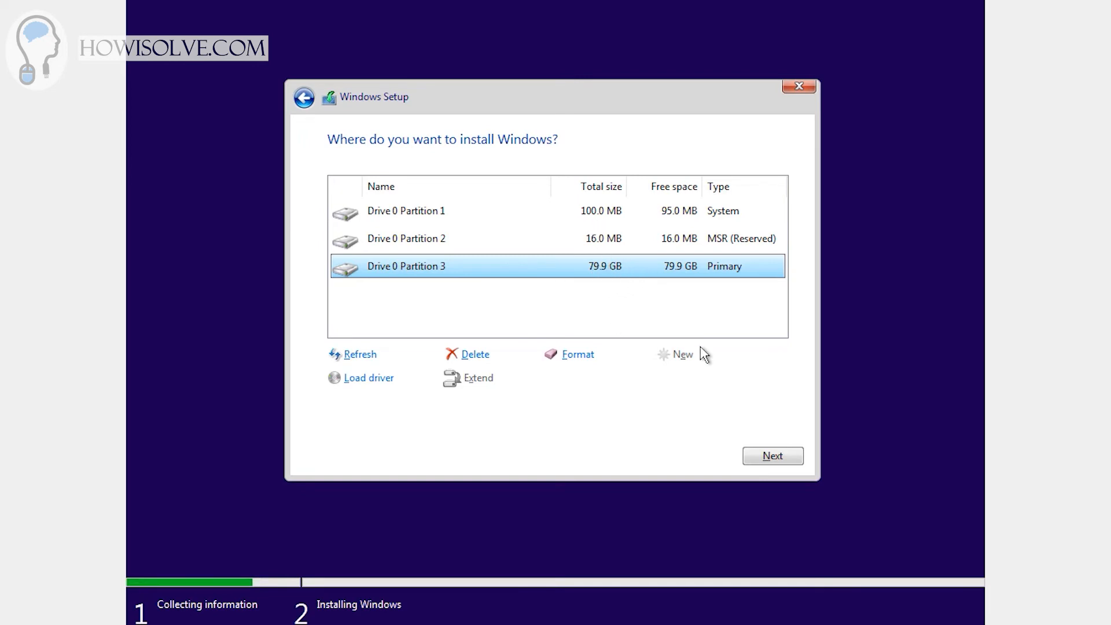
Step: Install Windows on Drive 0 Partition 3 and restart immediately without waiting for the countdown
left_click(772, 457)
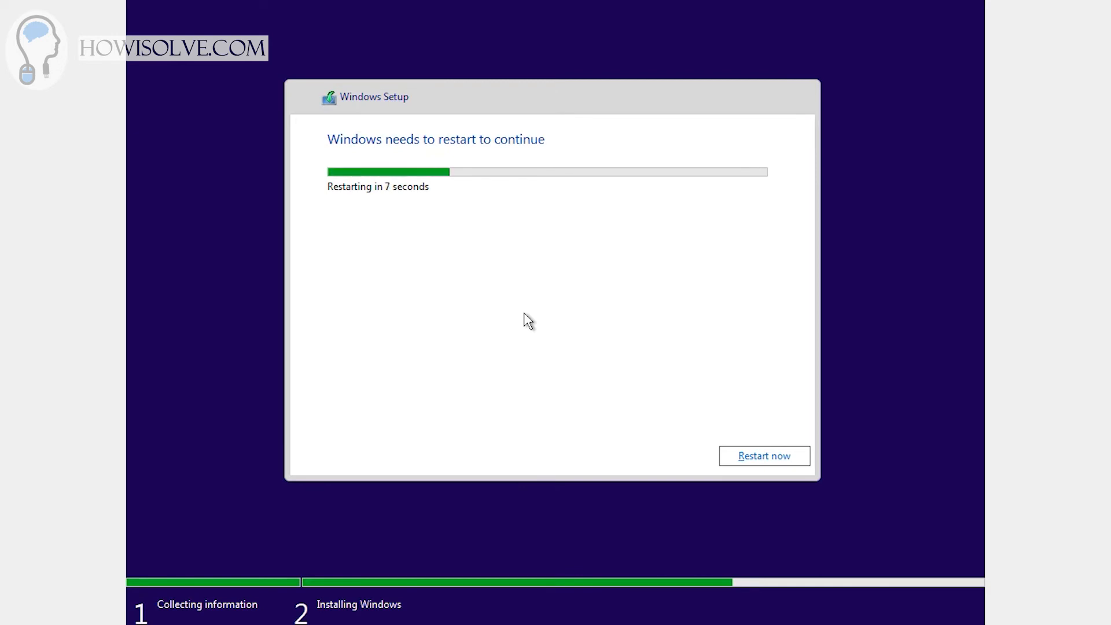
left_click(745, 456)
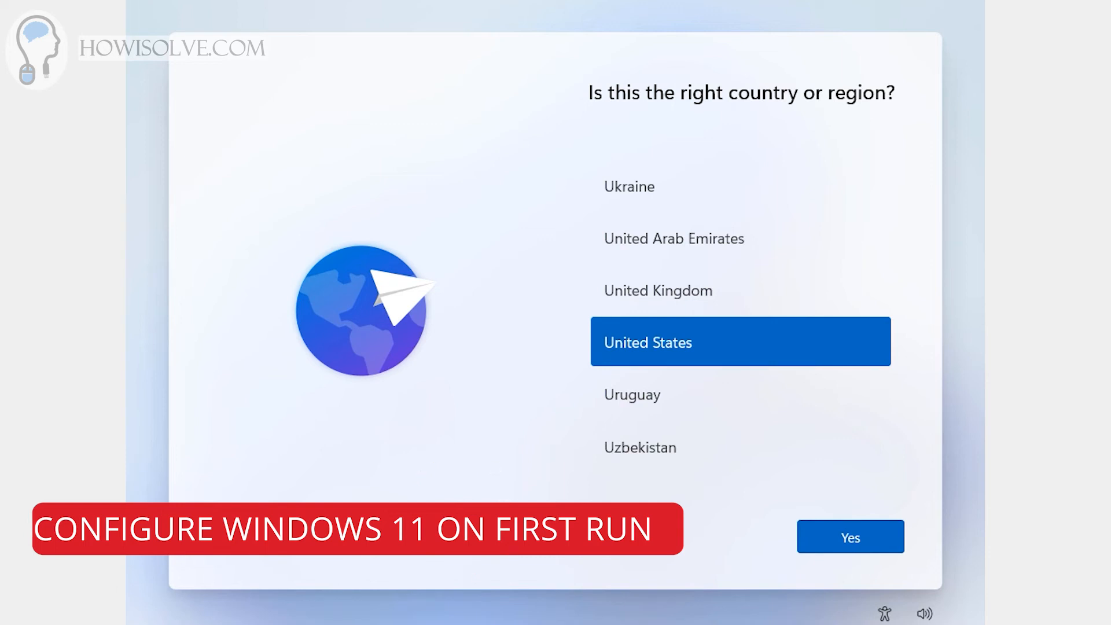
Step: Choose the country or region in the Windows 11 first-run setup
scroll(729, 251, "down", 5)
scroll(688, 312, "up", 5)
scroll(690, 316, "up", 20)
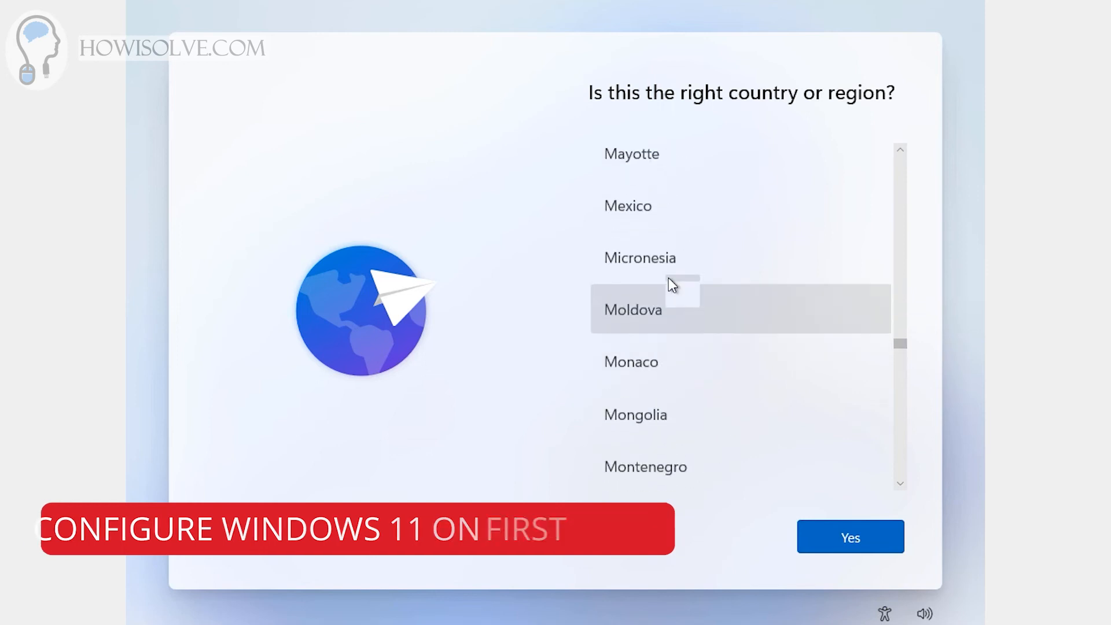
scroll(670, 284, "up", 15)
left_click(637, 419)
left_click(836, 541)
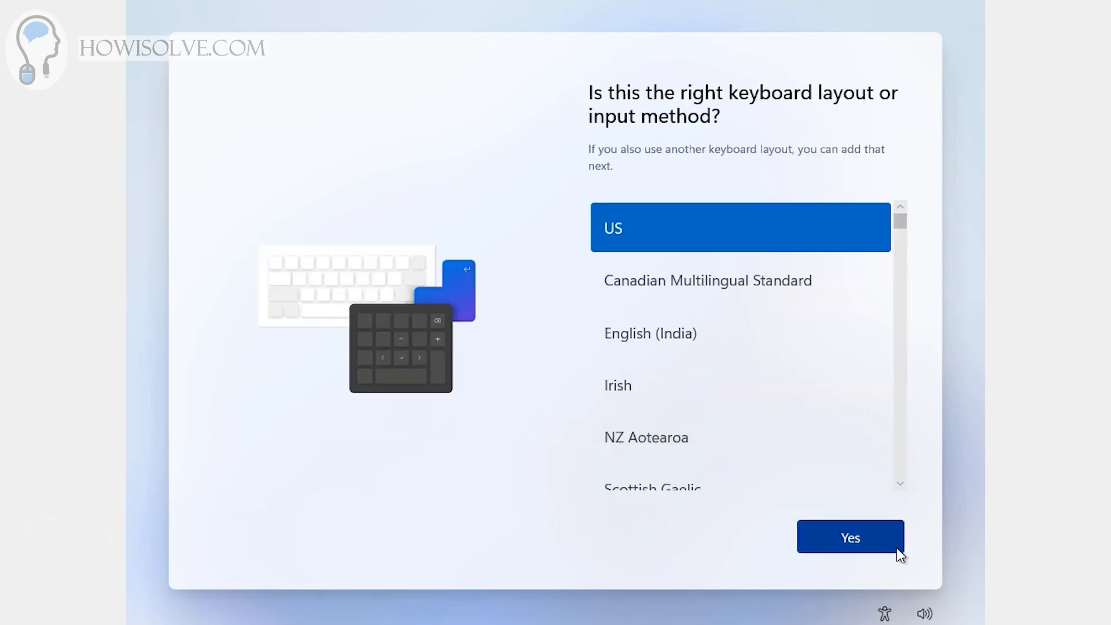
Step: Accept the US keyboard layout and skip adding a second layout
left_click(864, 540)
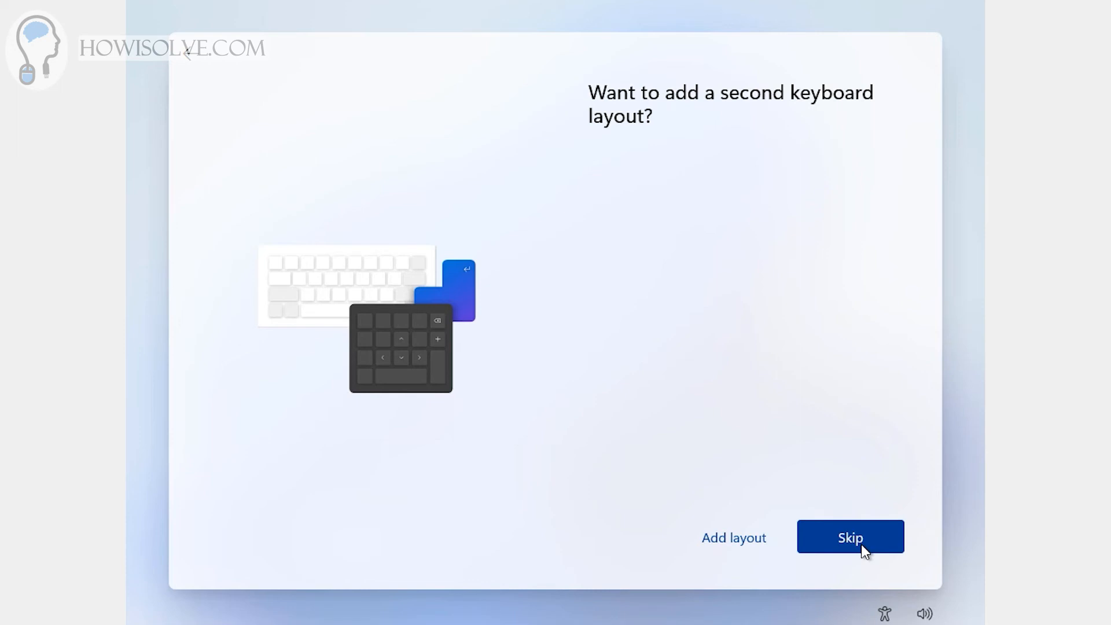
left_click(836, 544)
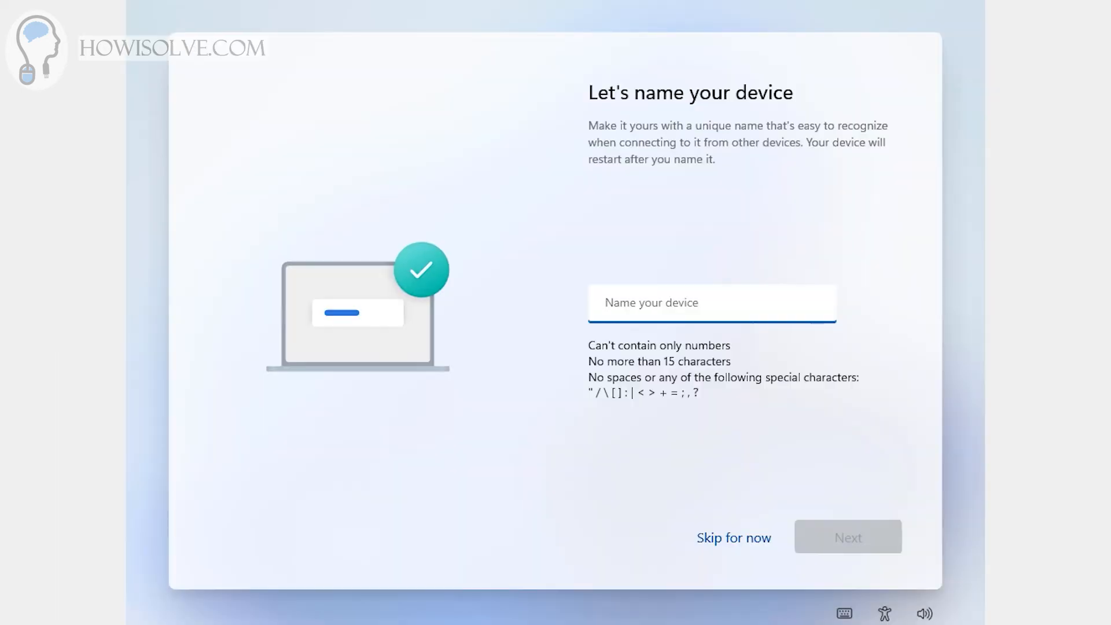
Step: Name the device Windows11Test, without spaces, and continue the setup
type("Windows 11 Test")
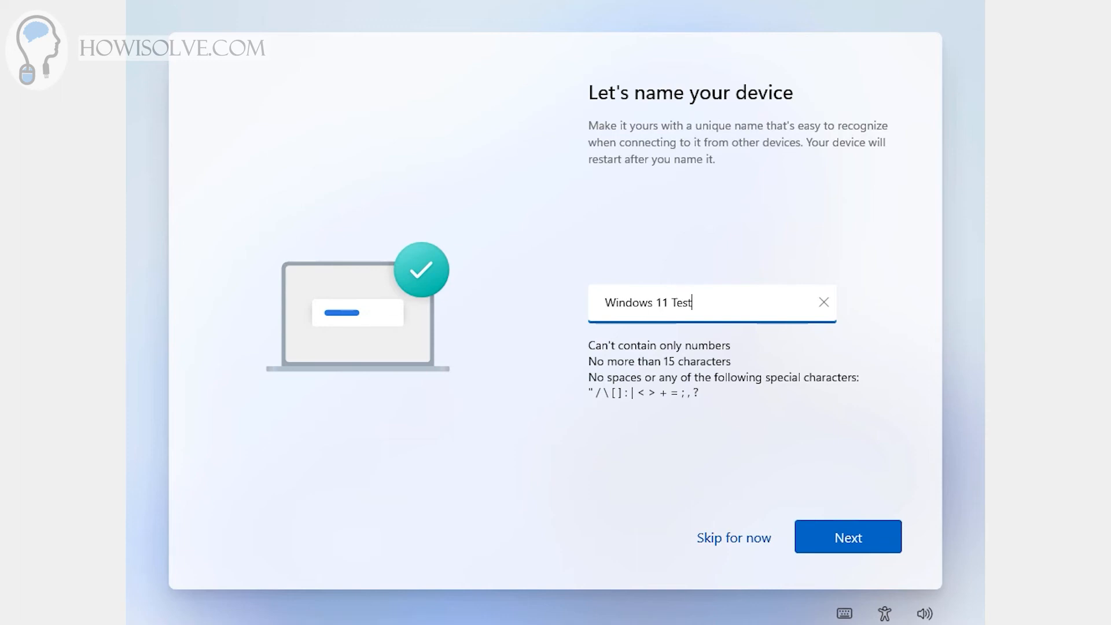
left_click(855, 542)
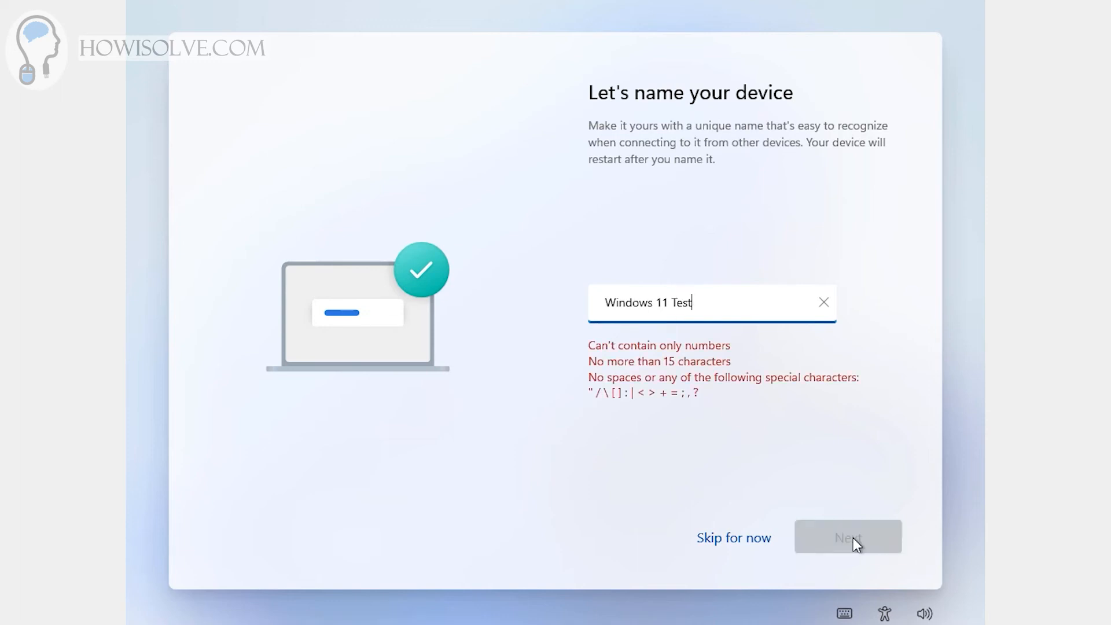
key("BackSpace")
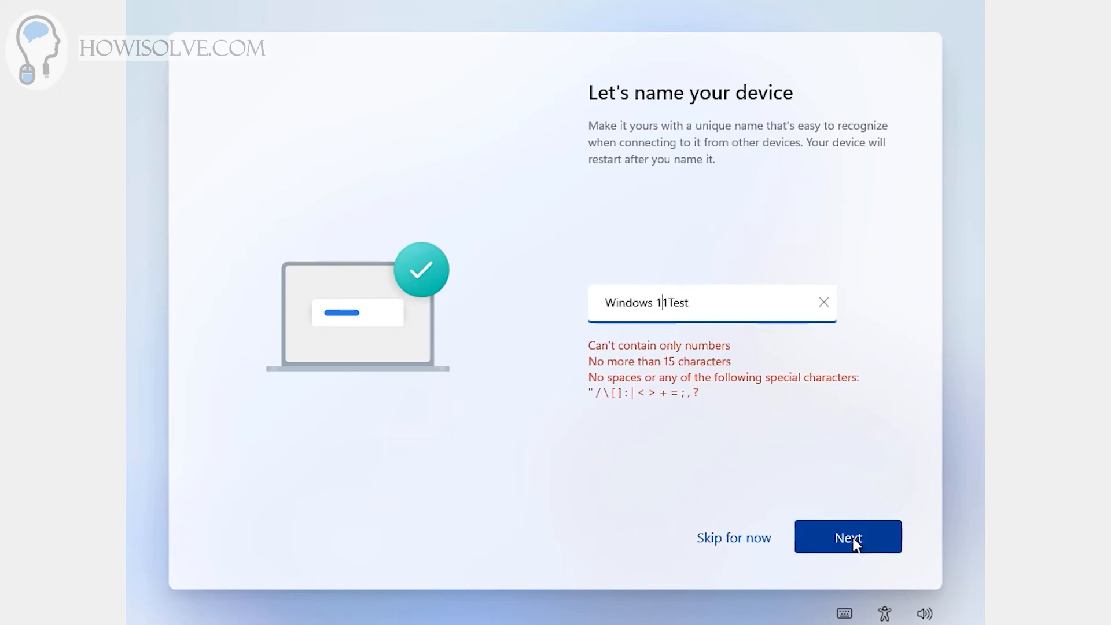
key("BackSpace")
left_click(862, 547)
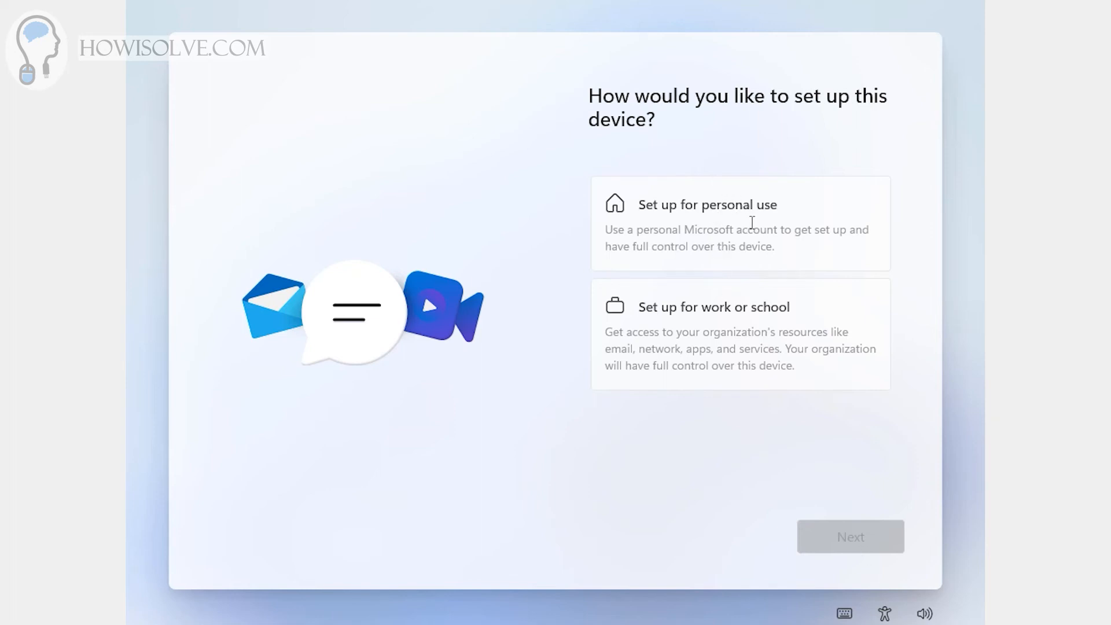
Step: Set up the device for personal use and open the sign-in options for the Microsoft account
left_click(715, 224)
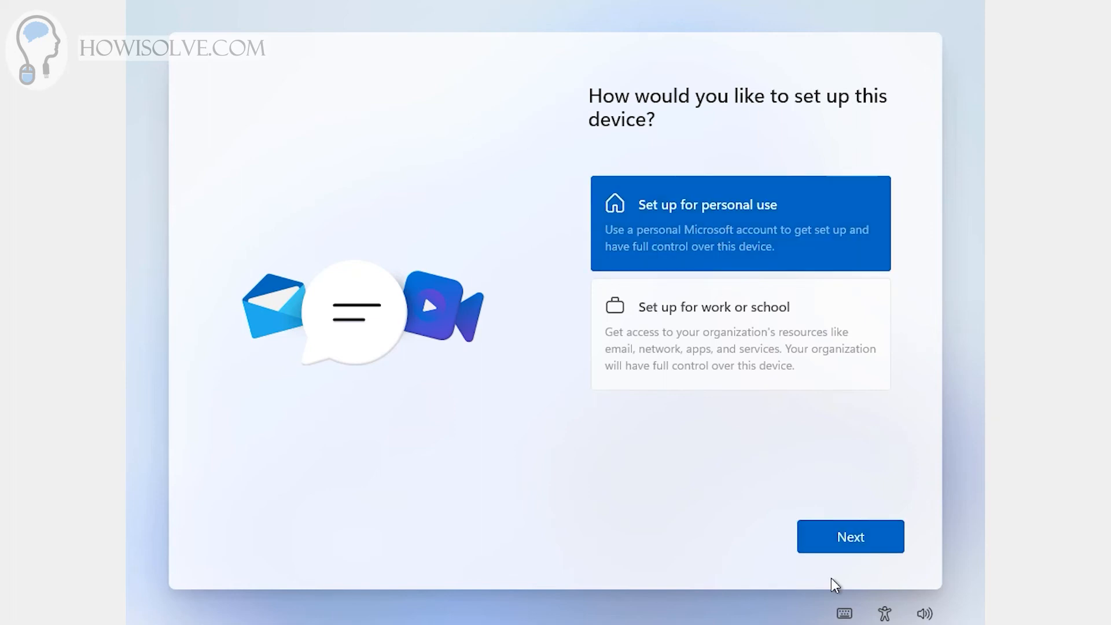
left_click(848, 547)
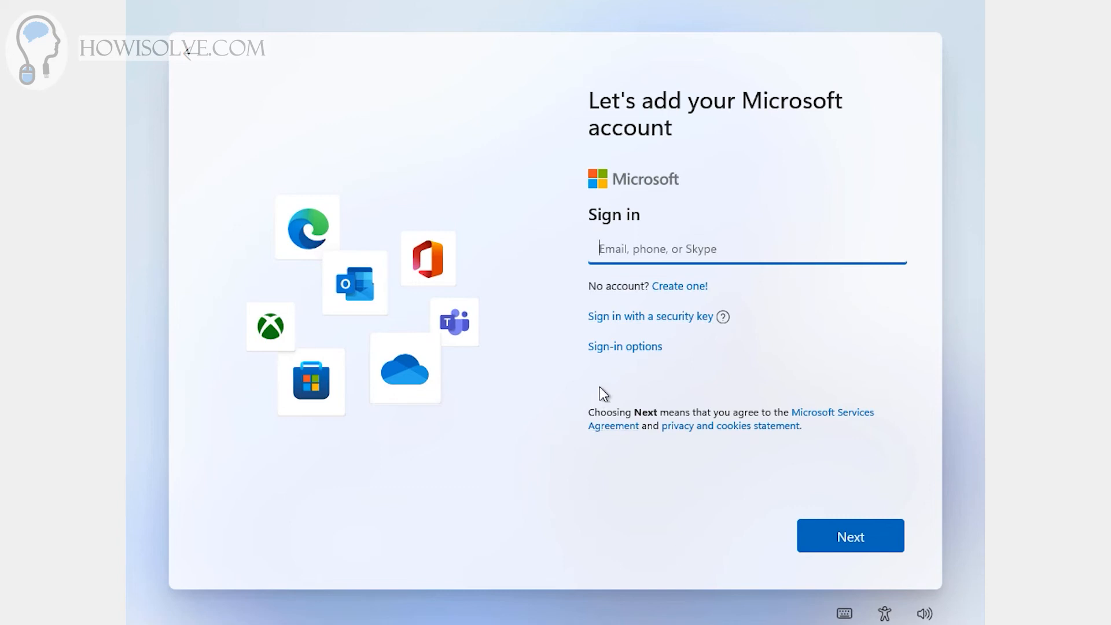
left_click(636, 349)
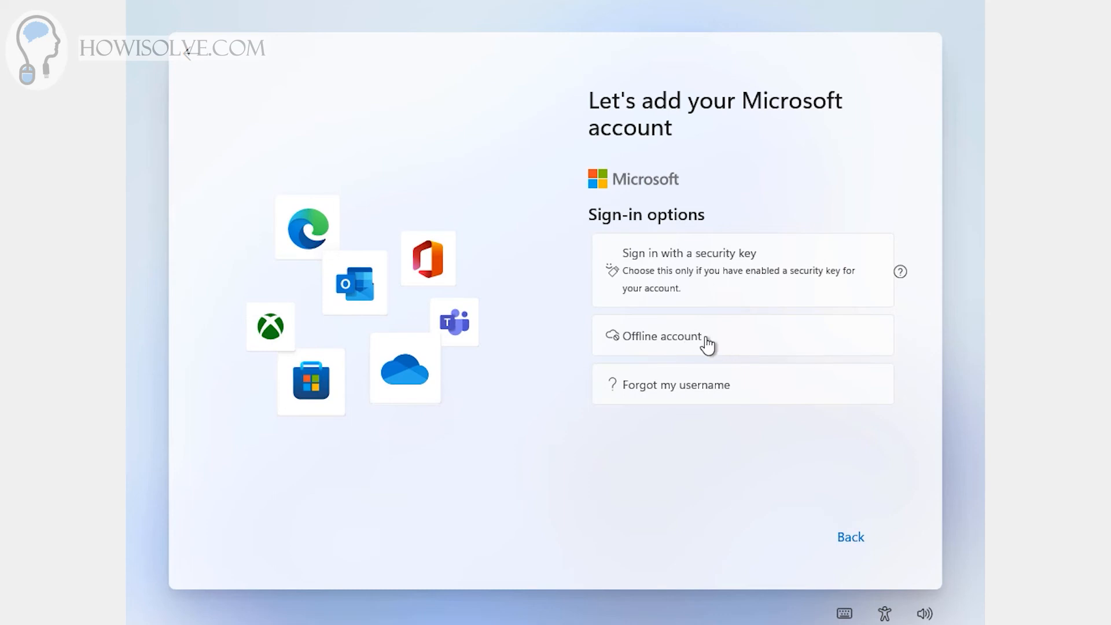
Step: Set up an offline account named HowISolve.com, skipping the Microsoft account and leaving the password blank
left_click(707, 341)
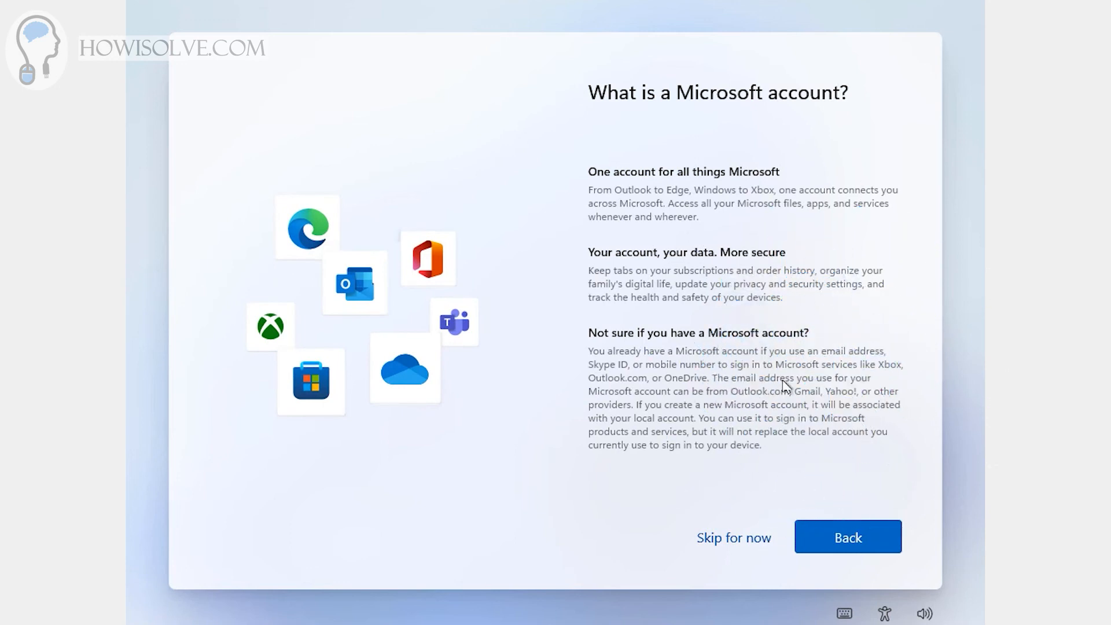
left_click(733, 538)
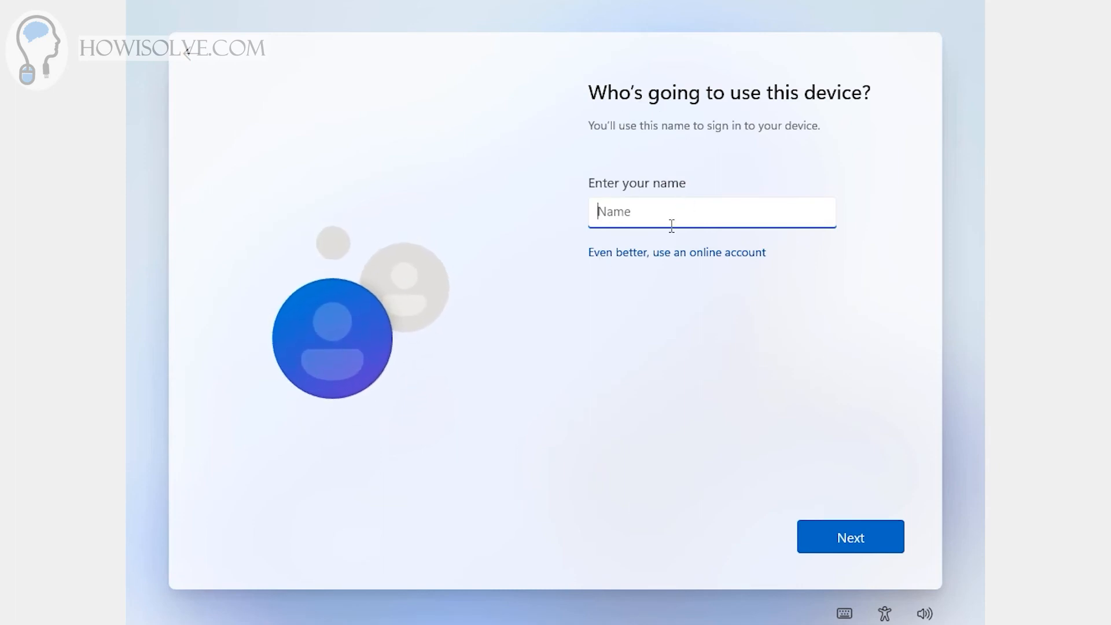
type("HowISolve.com")
left_click(821, 537)
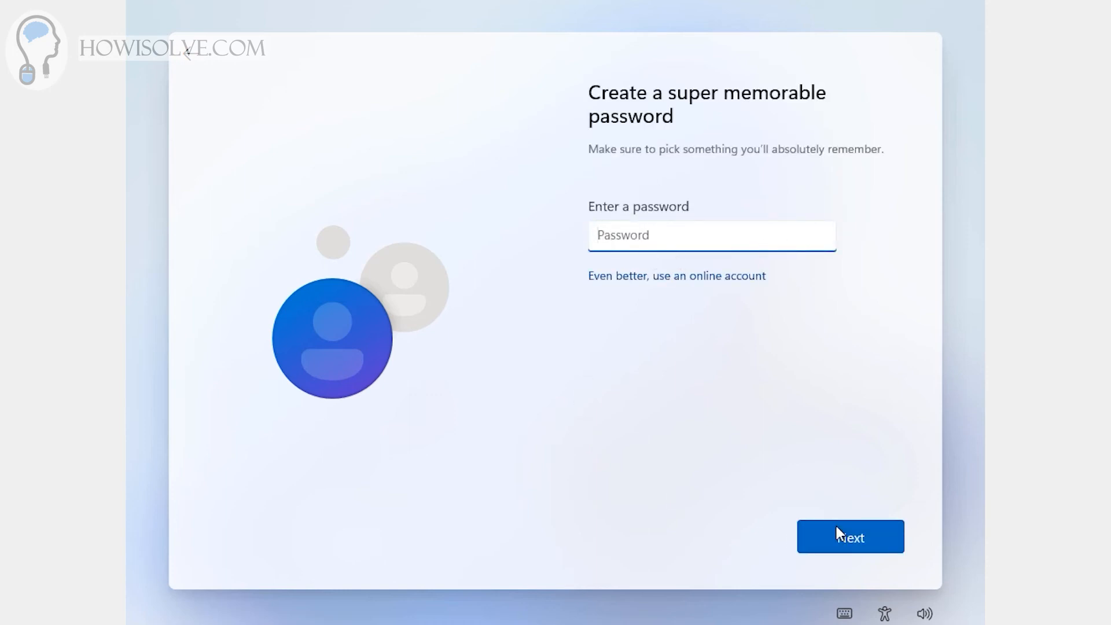
left_click(852, 547)
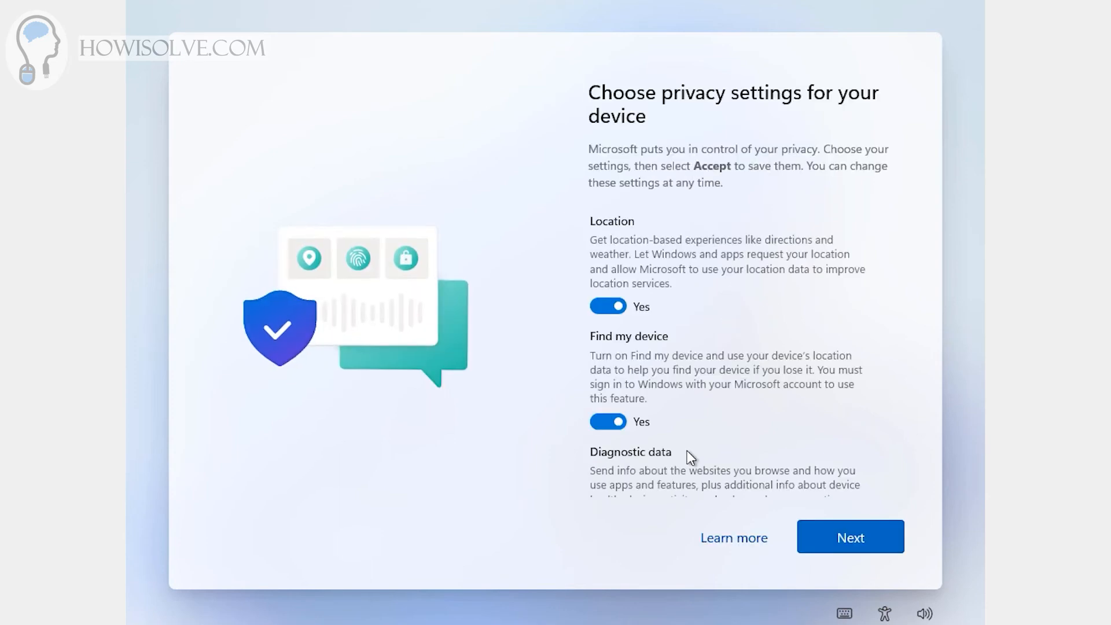
Step: Turn off all the device privacy settings, from Location and Find my device through Tailored experiences and Advertising ID, and accept them
scroll(892, 260, "down", 5)
scroll(800, 362, "up", 5)
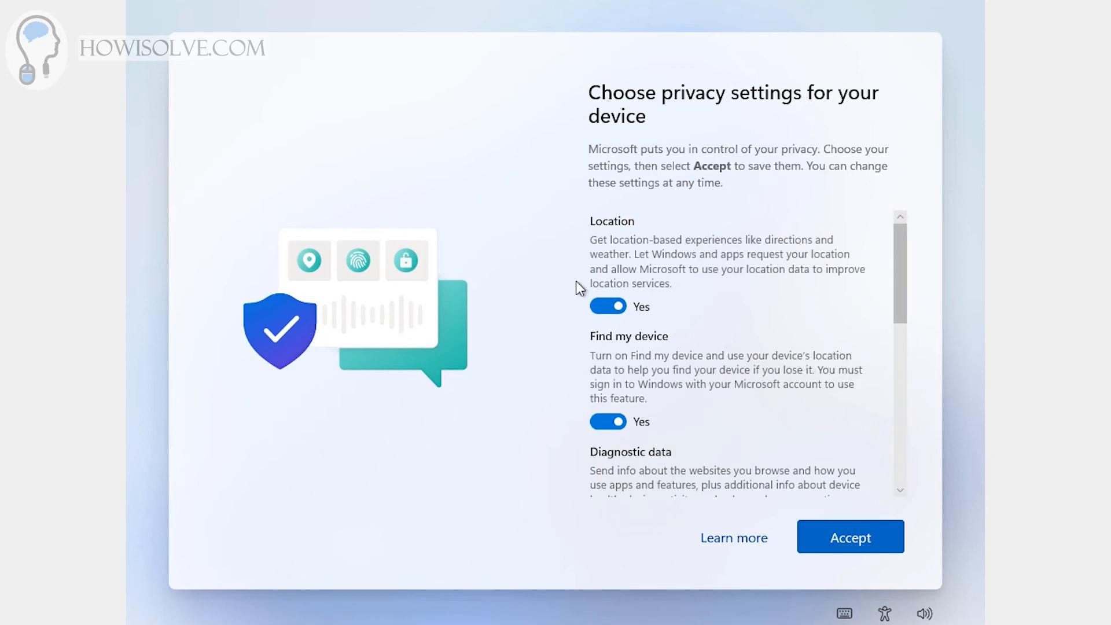
left_click(605, 300)
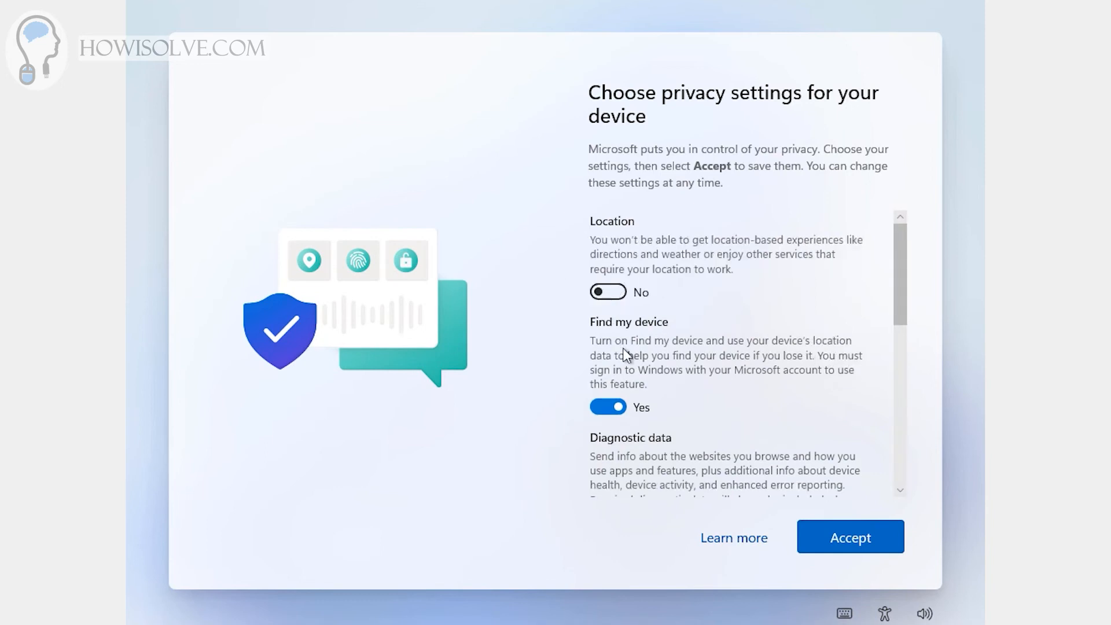
left_click(609, 408)
scroll(614, 422, "down", 1)
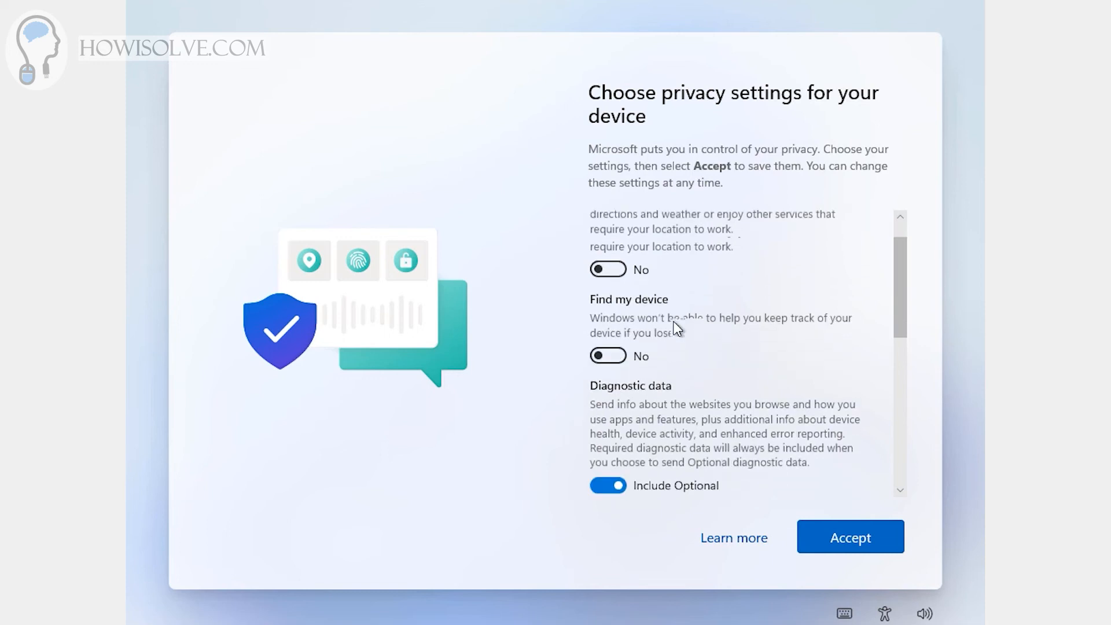
left_click(606, 466)
scroll(674, 356, "down", 1)
left_click(608, 474)
scroll(627, 434, "down", 2)
left_click(613, 464)
scroll(613, 463, "down", 2)
left_click(608, 404)
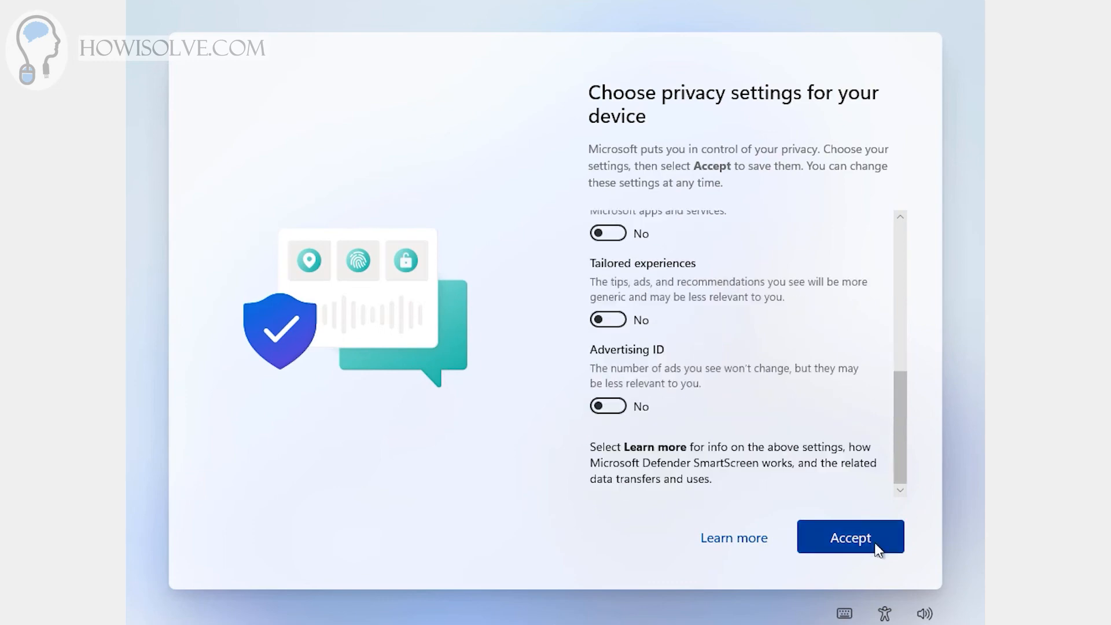
left_click(874, 544)
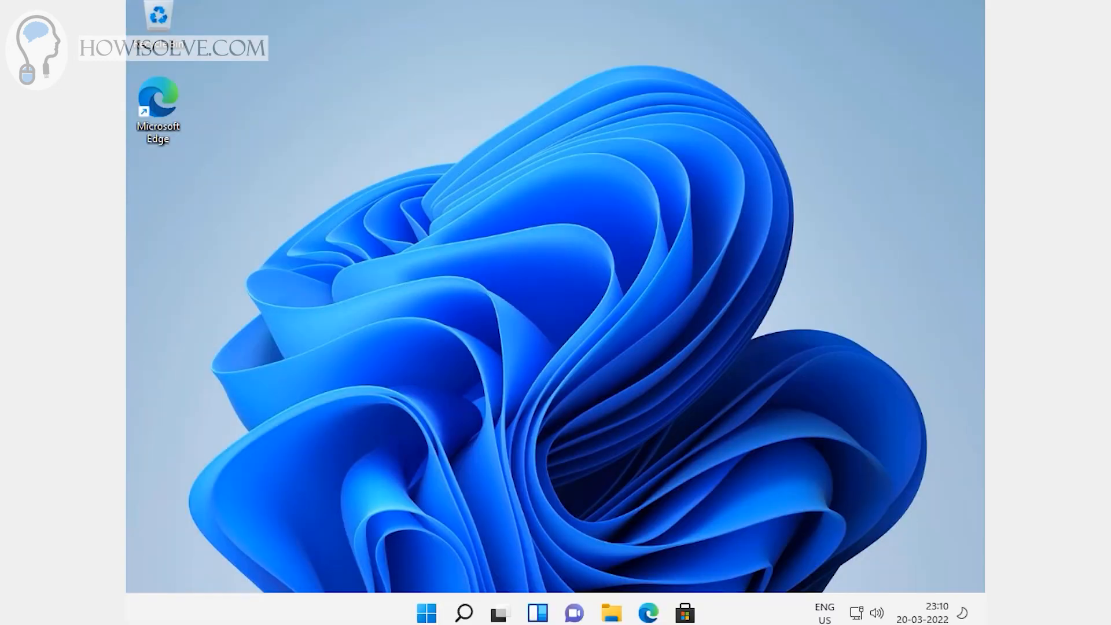
key("super")
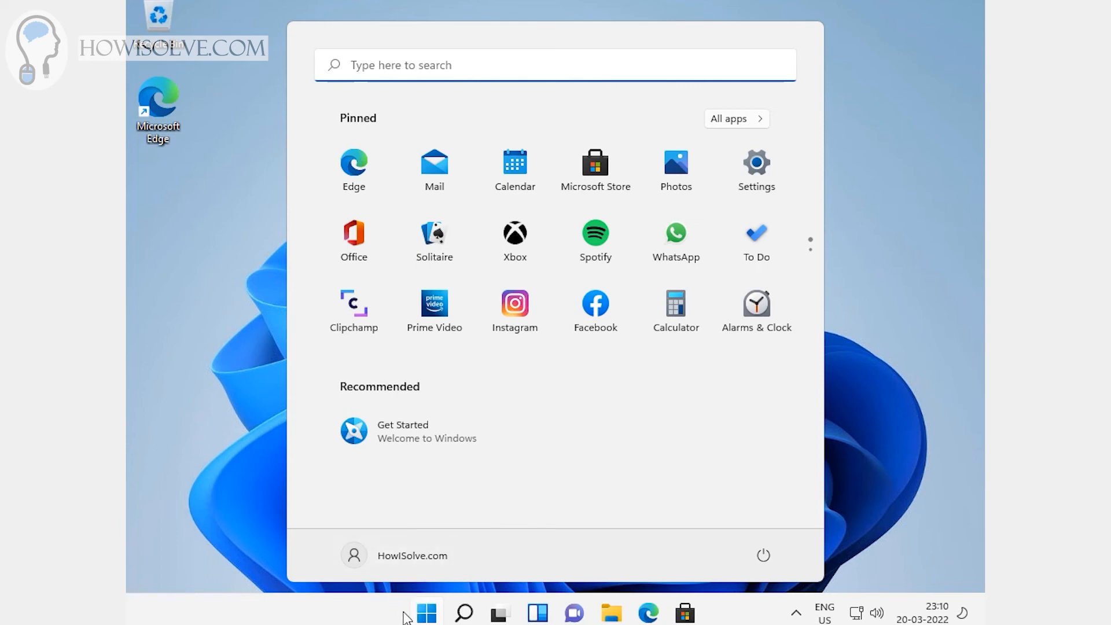
left_click(310, 618)
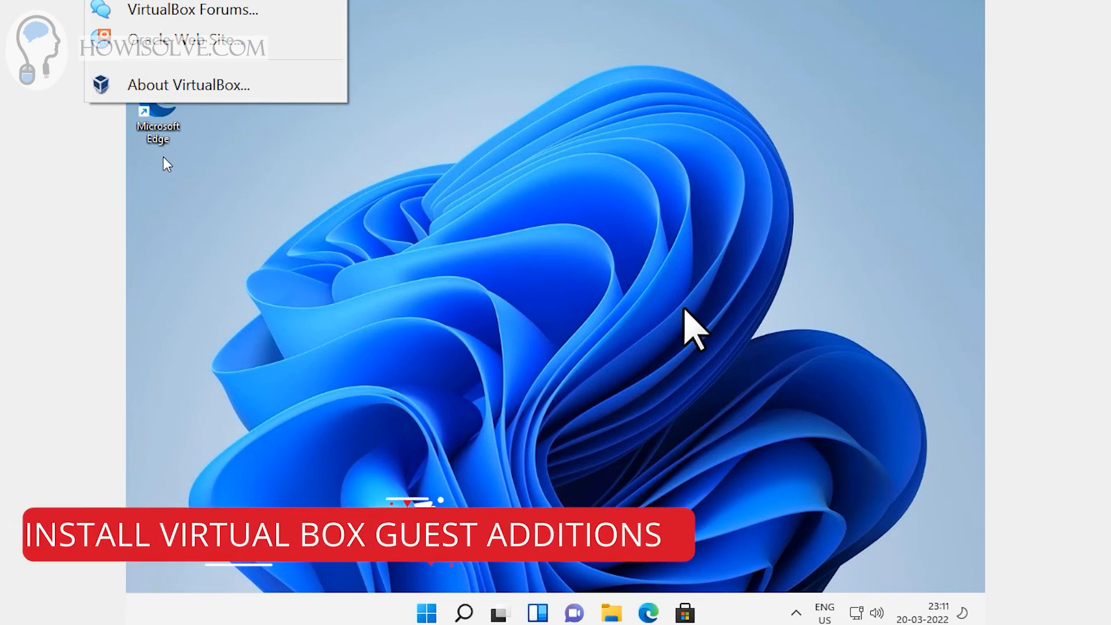
left_click(685, 309)
Step: Insert the Guest Additions CD image into the Windows11 virtual machine's optical drive
left_click(155, 29)
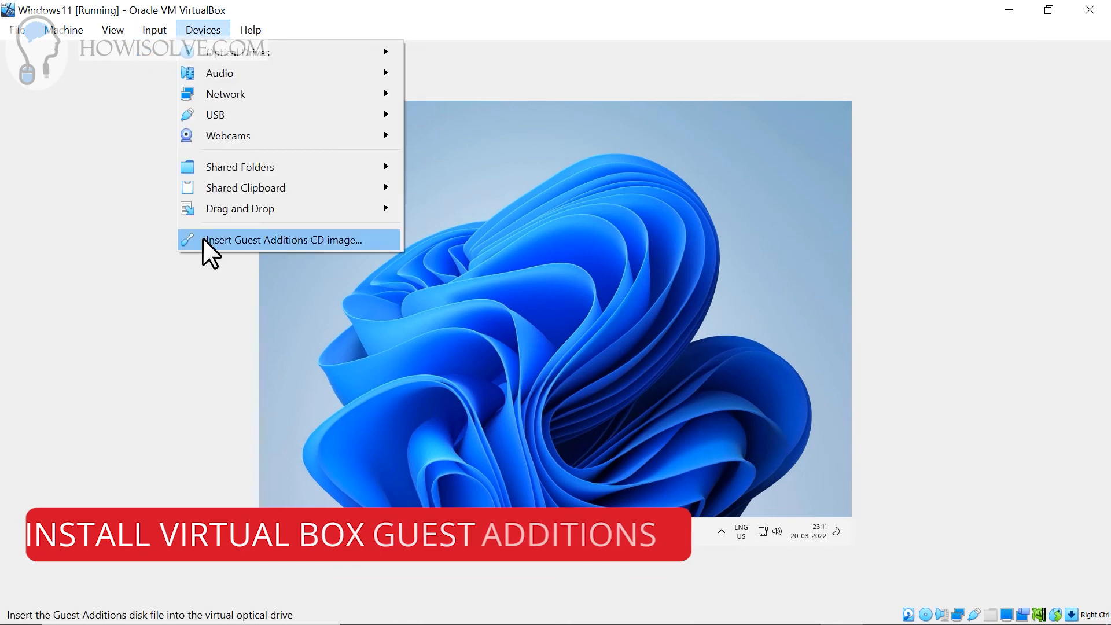
mouse_move(211, 33)
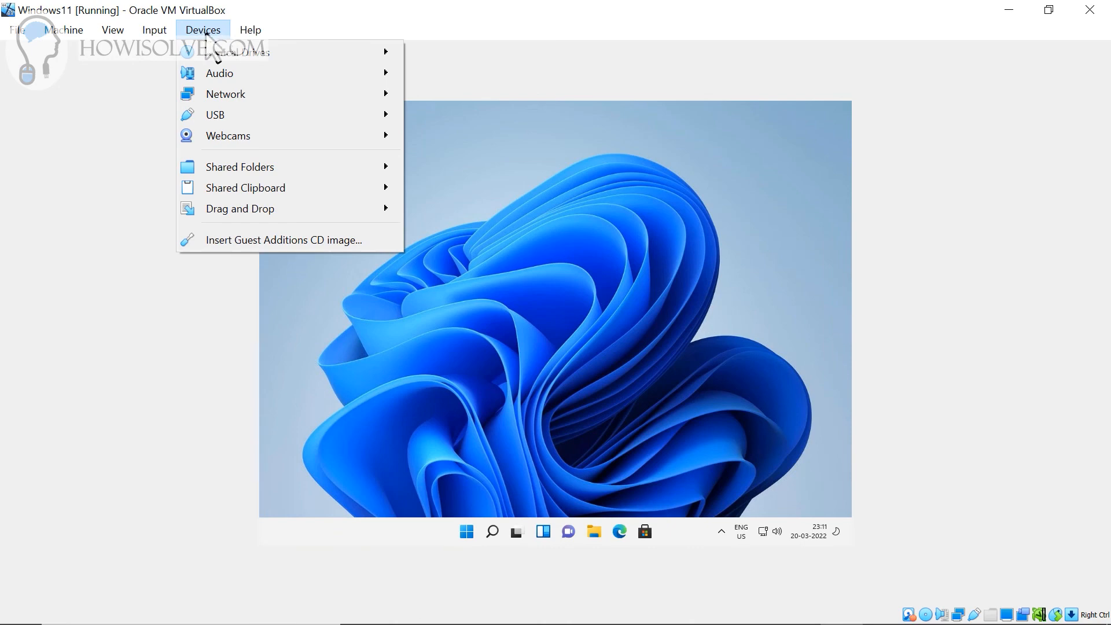
left_click(270, 238)
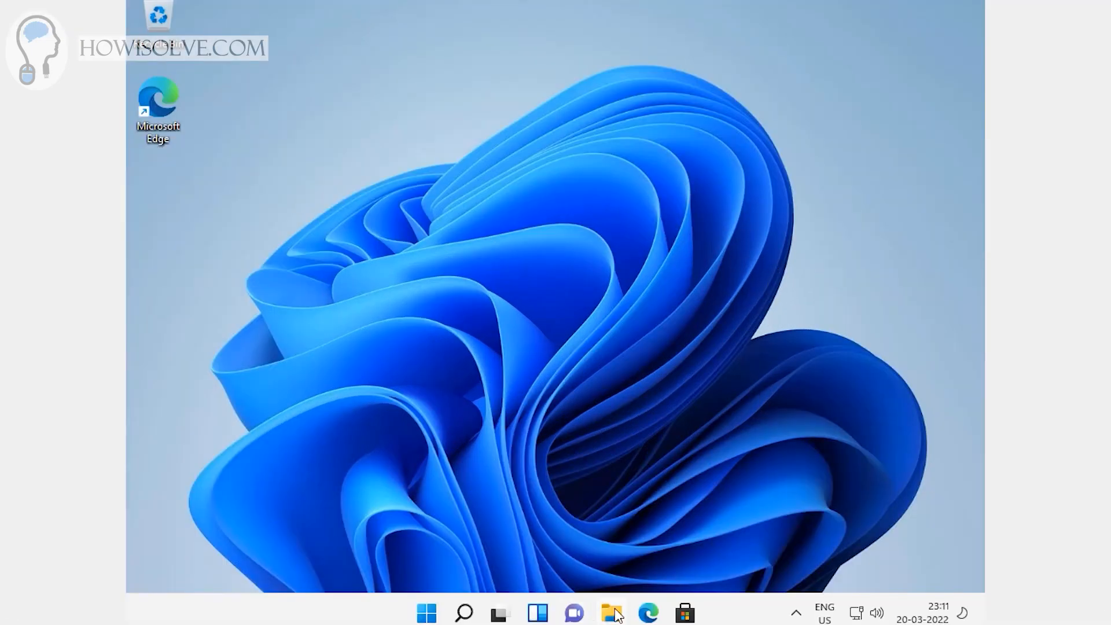
Step: Launch VBoxWindowsAdditions from the VirtualBox Guest Additions CD drive and allow it to make changes to the device
left_click(622, 617)
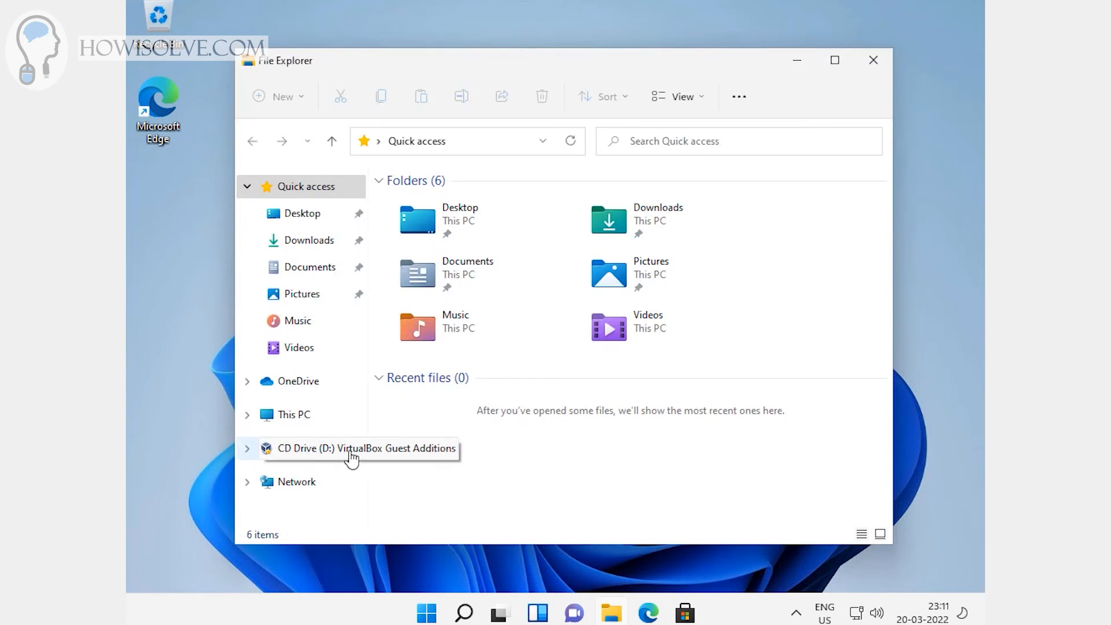
left_click(351, 452)
scroll(488, 427, "down", 1)
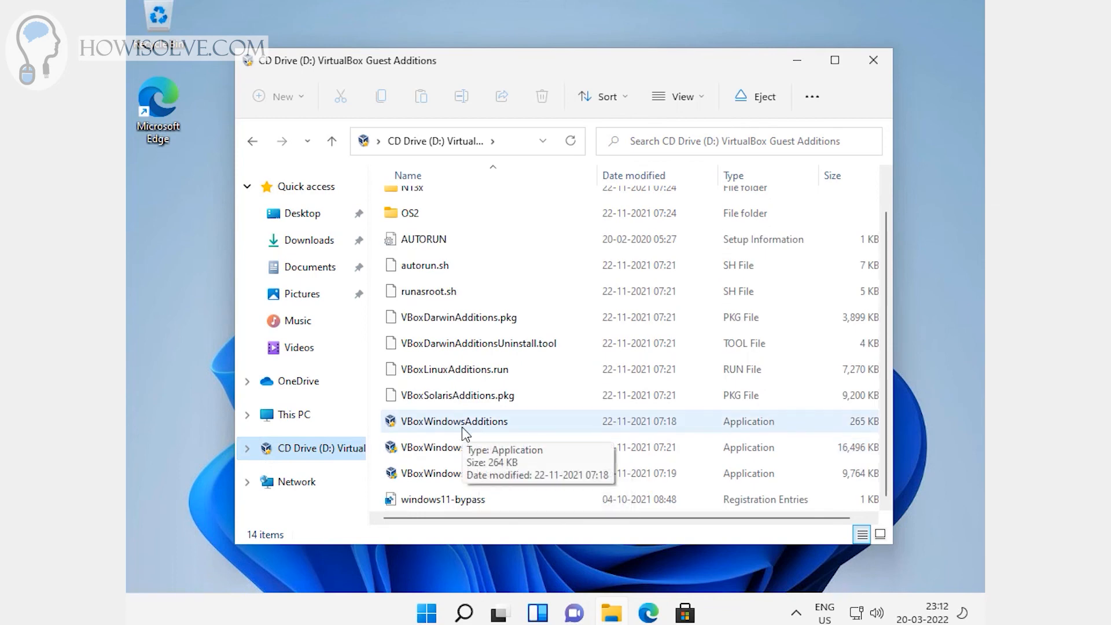
double_click(464, 433)
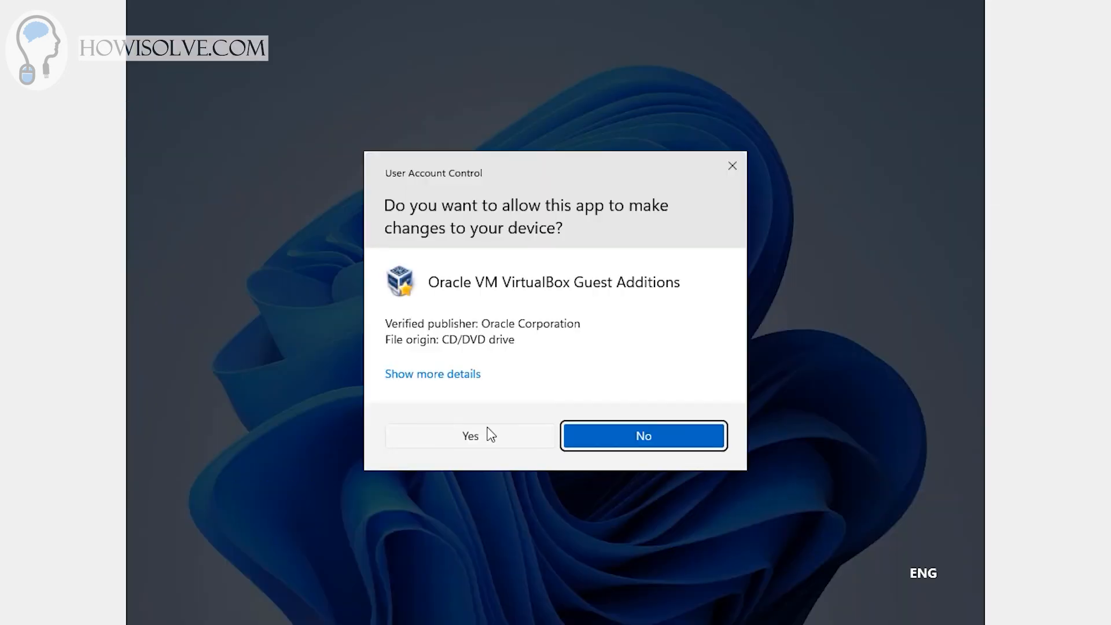
left_click(506, 438)
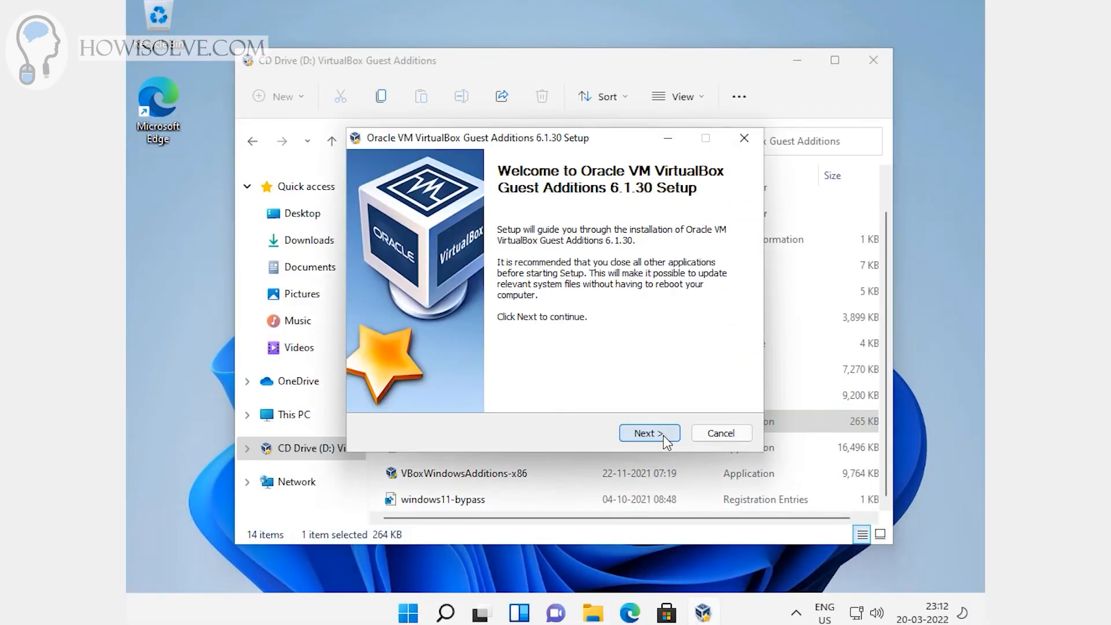
Step: Install VirtualBox Guest Additions 6.1.30 without the Start menu entries and finish the setup with an immediate reboot
left_click(664, 437)
left_click(666, 436)
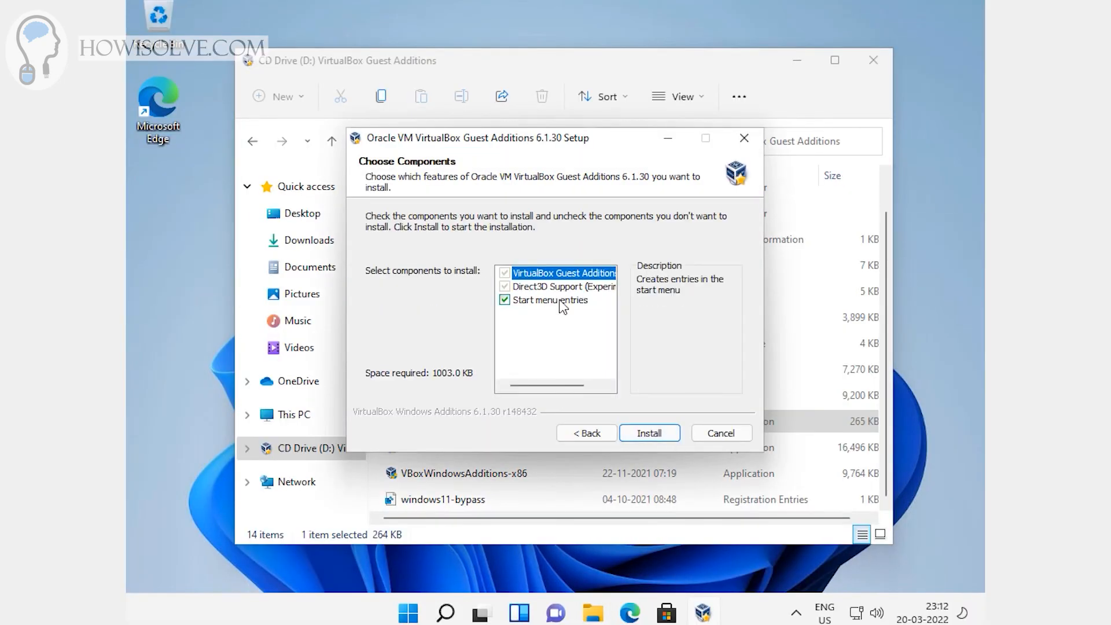
left_click(559, 301)
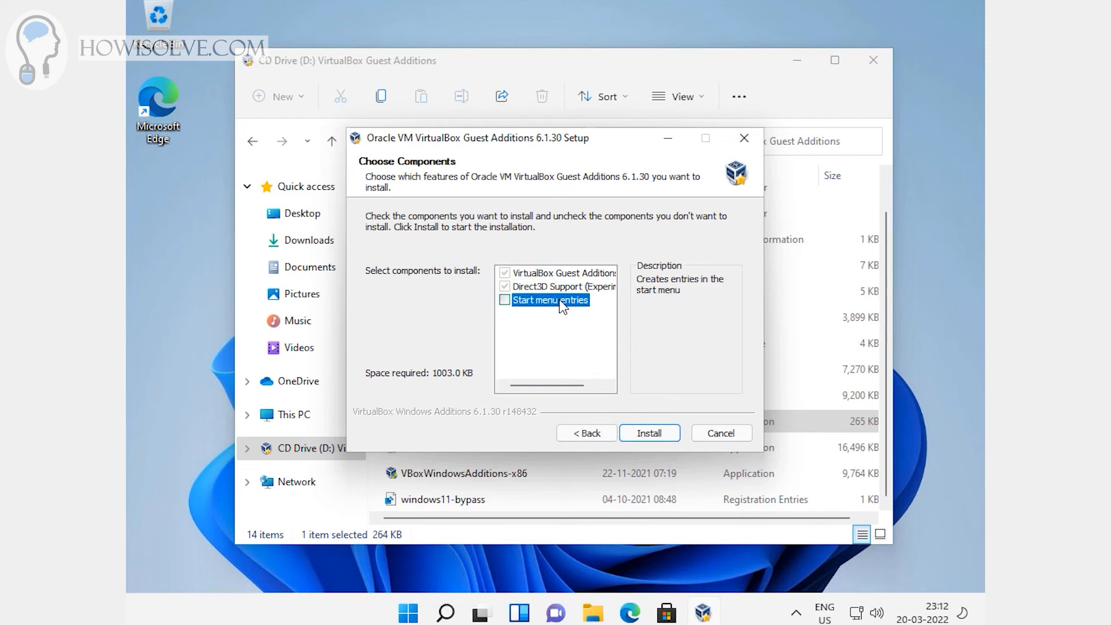
left_click(644, 434)
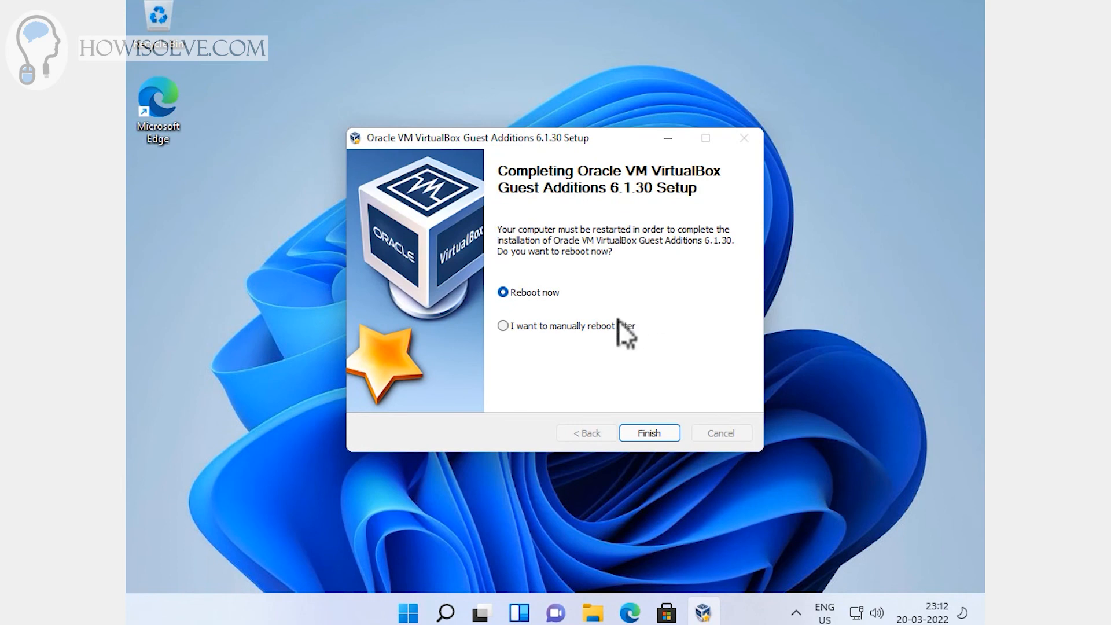
left_click(657, 432)
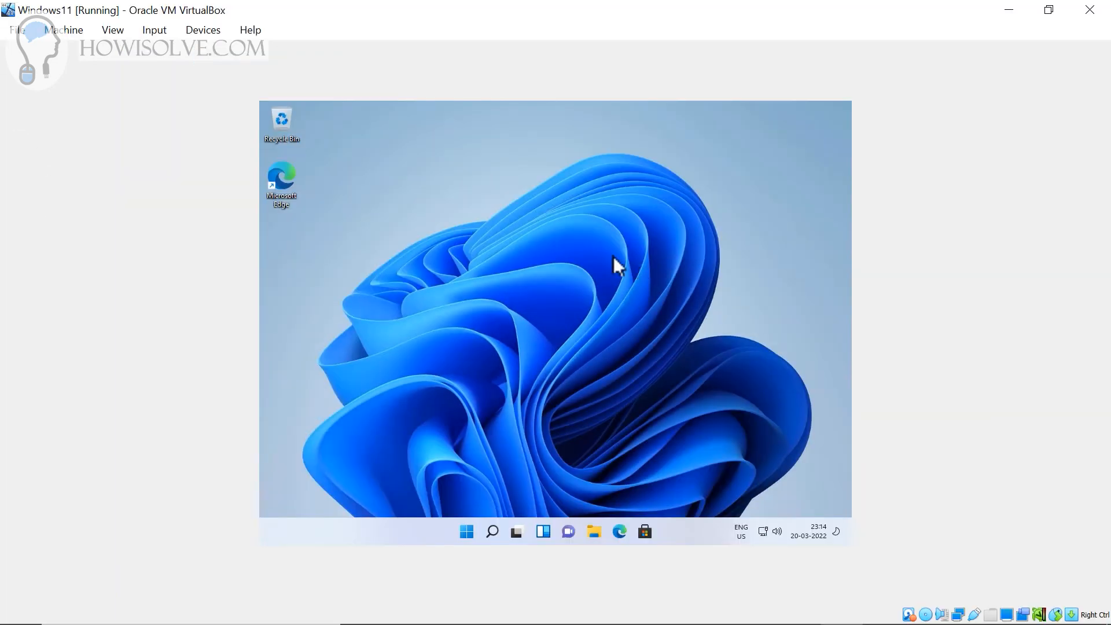
Step: Switch the virtual machine's display to full-screen mode
left_click(113, 30)
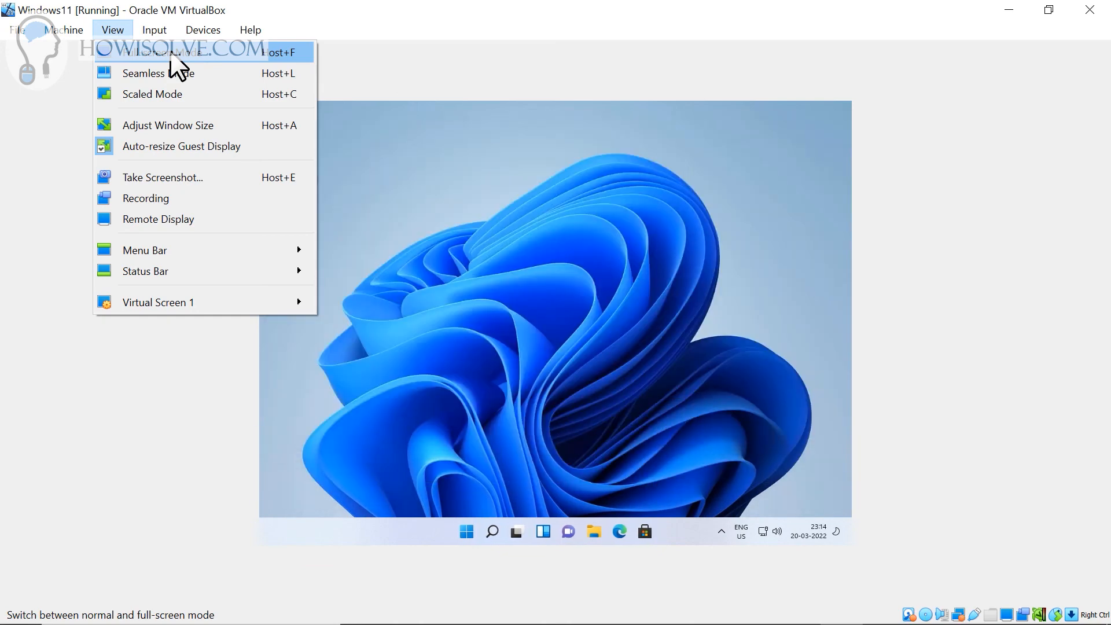
left_click(411, 184)
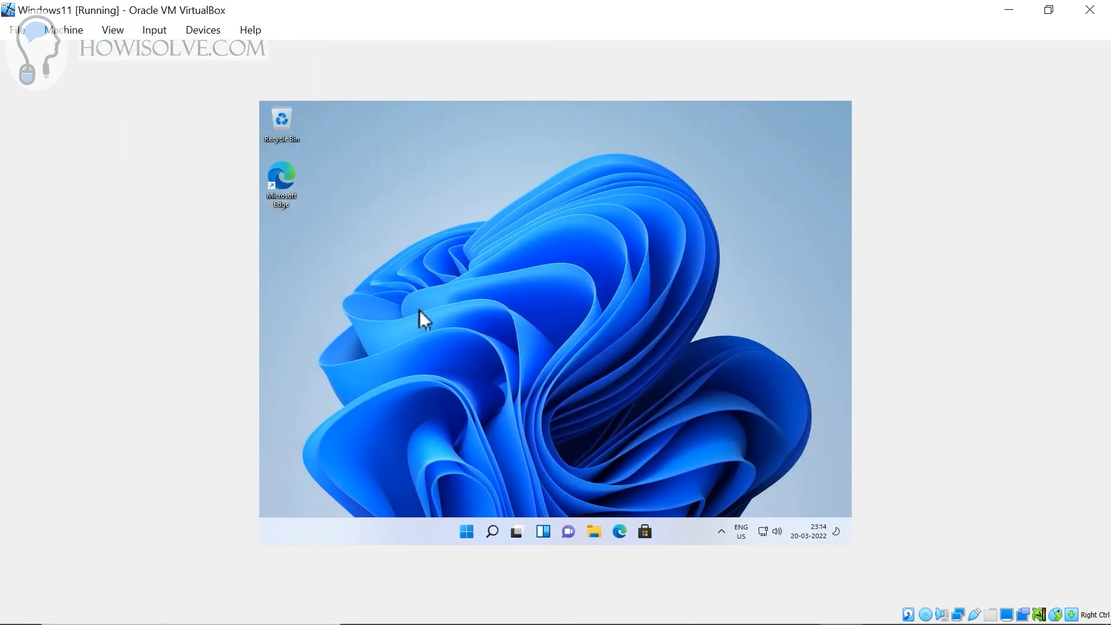
key("ctrl+f")
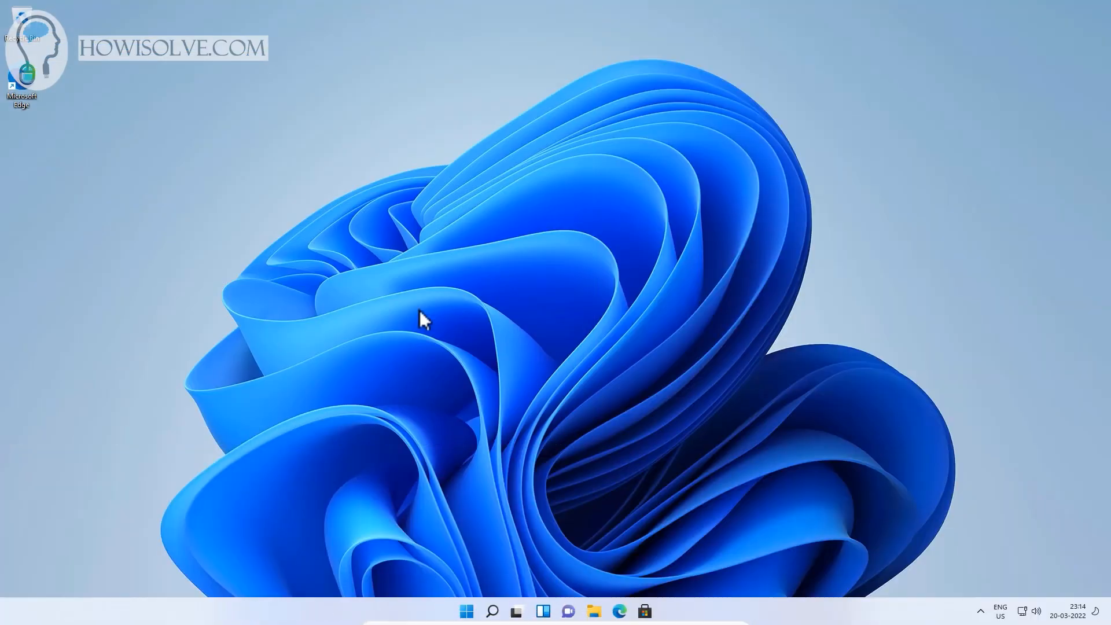